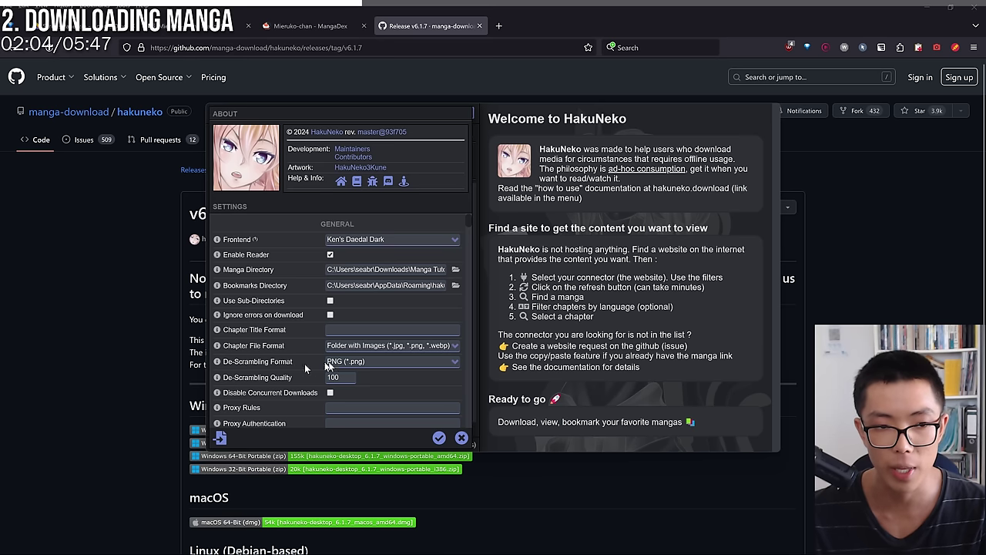
Check the De-Scrambling Format and De-Scrambling Quality options in the general settings.
left_click(372, 361)
left_click(370, 360)
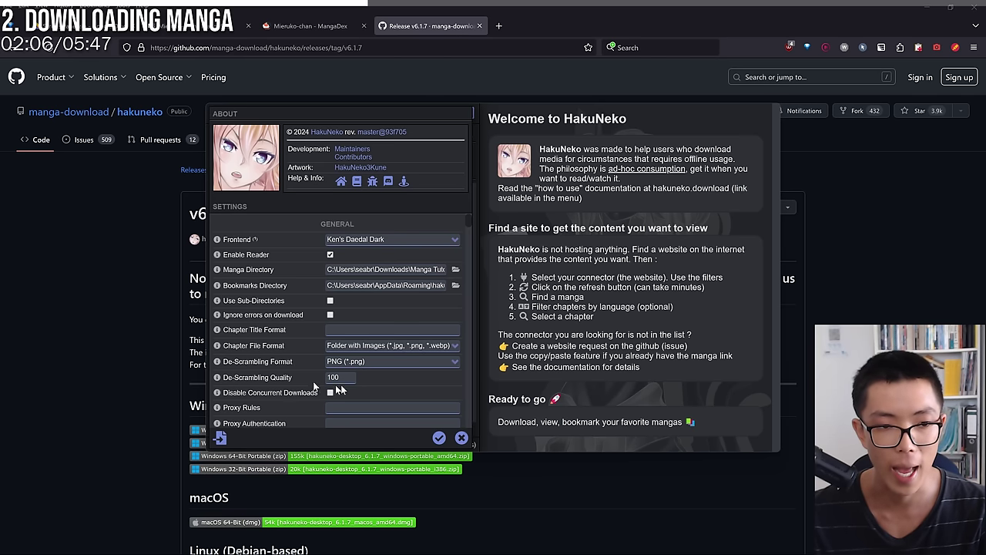
double_click(344, 377)
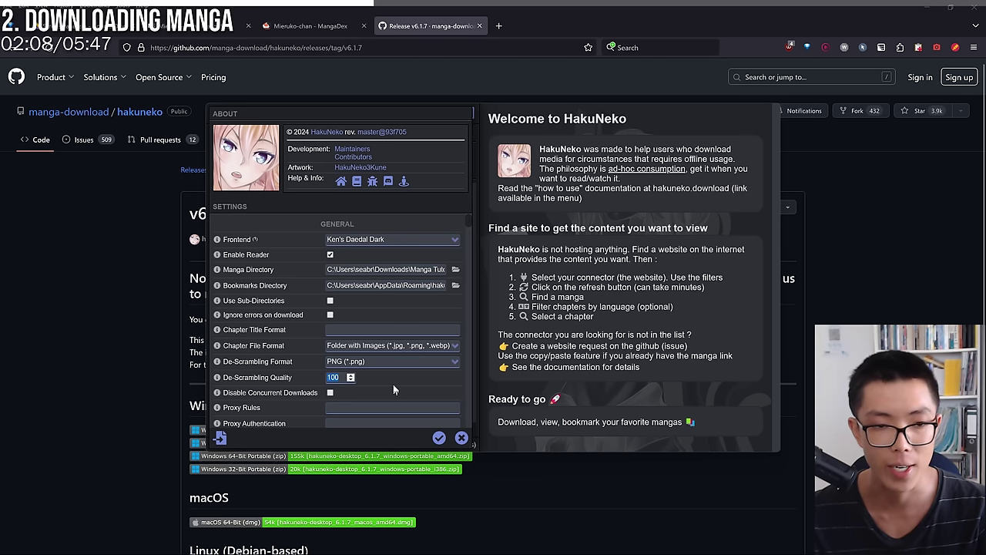
left_click(393, 387)
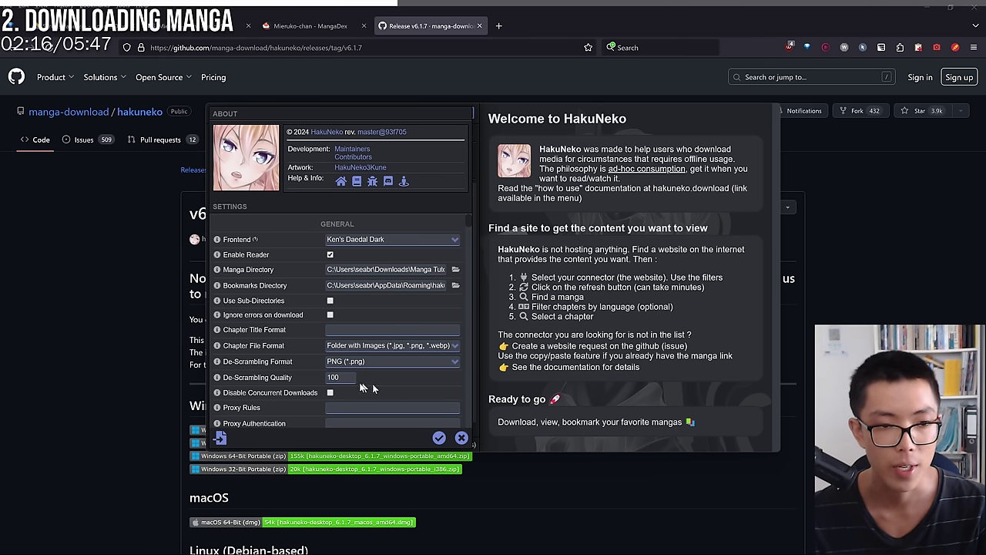
Review the remaining general and site-specific settings through to the end of the list, and save the settings.
scroll(418, 383, "down", 1)
scroll(417, 388, "down", 1)
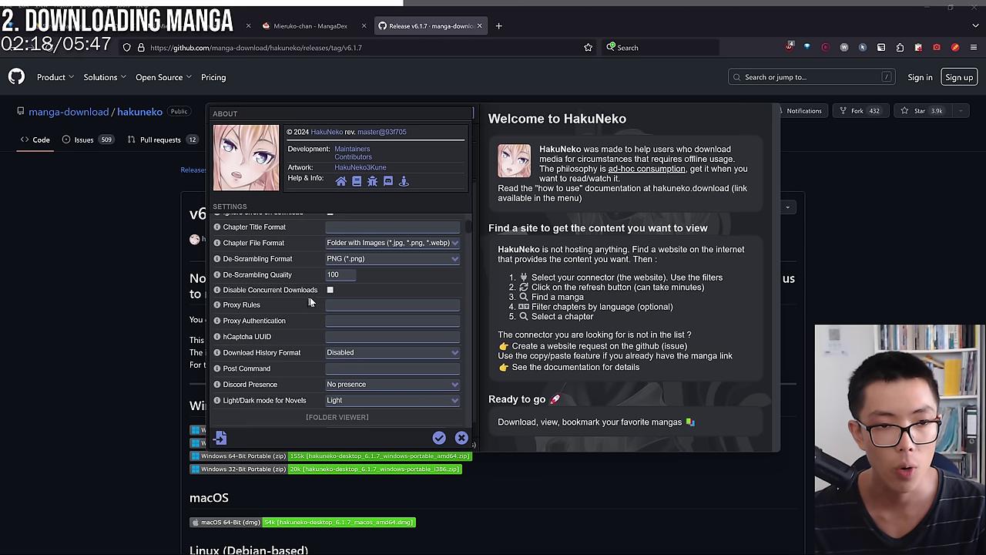
scroll(295, 319, "down", 3)
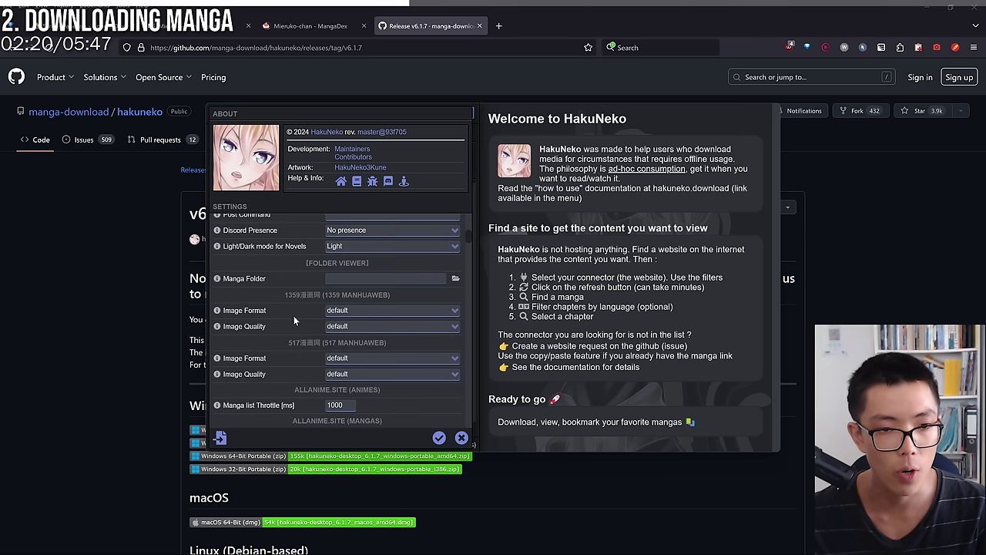
scroll(293, 314, "down", 3)
scroll(303, 325, "up", 2)
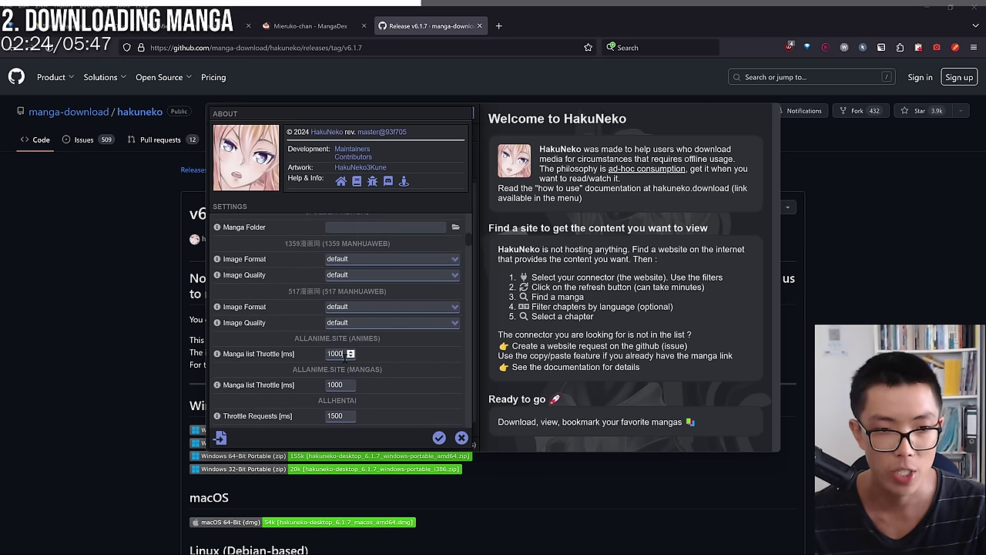
scroll(342, 397, "down", 4)
scroll(347, 339, "up", 2)
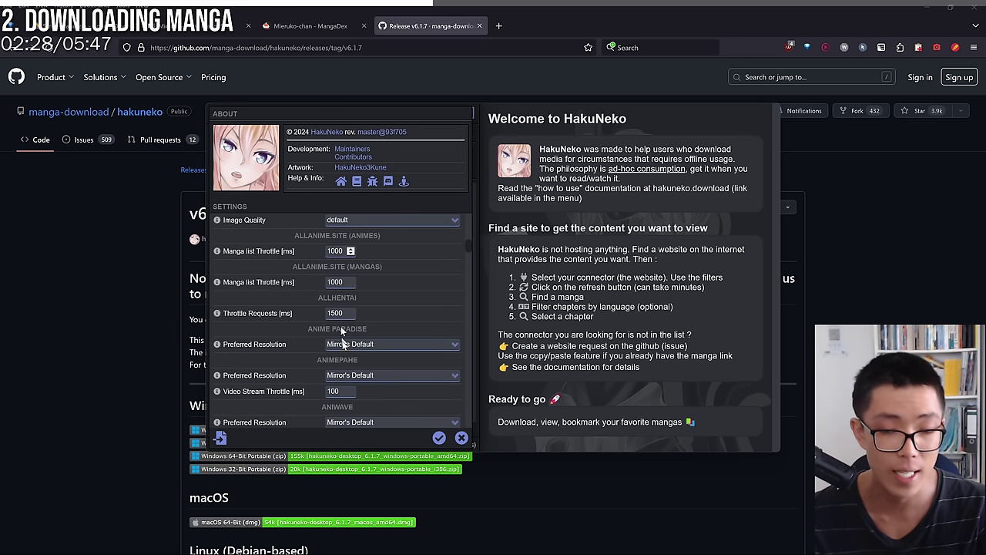
scroll(385, 343, "down", 3)
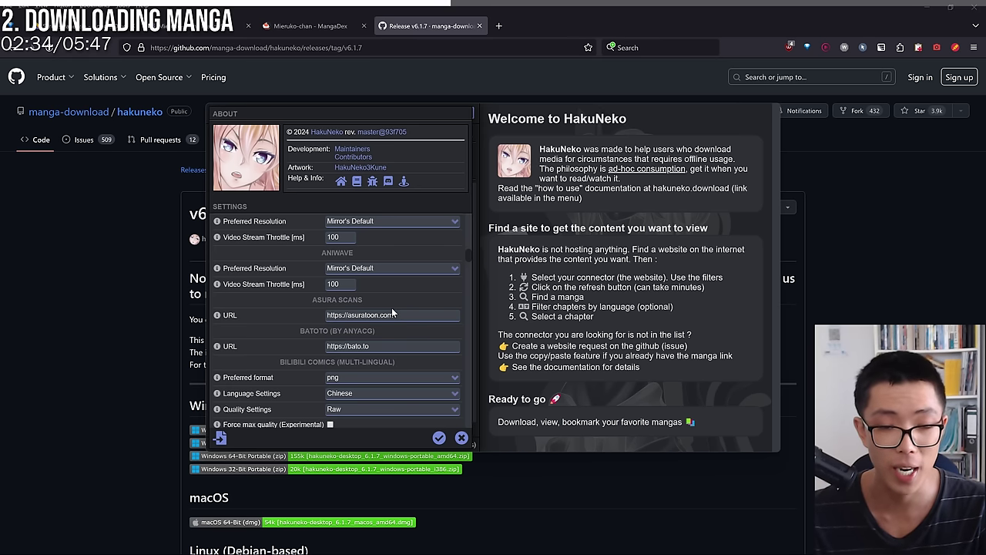
scroll(397, 302, "down", 6)
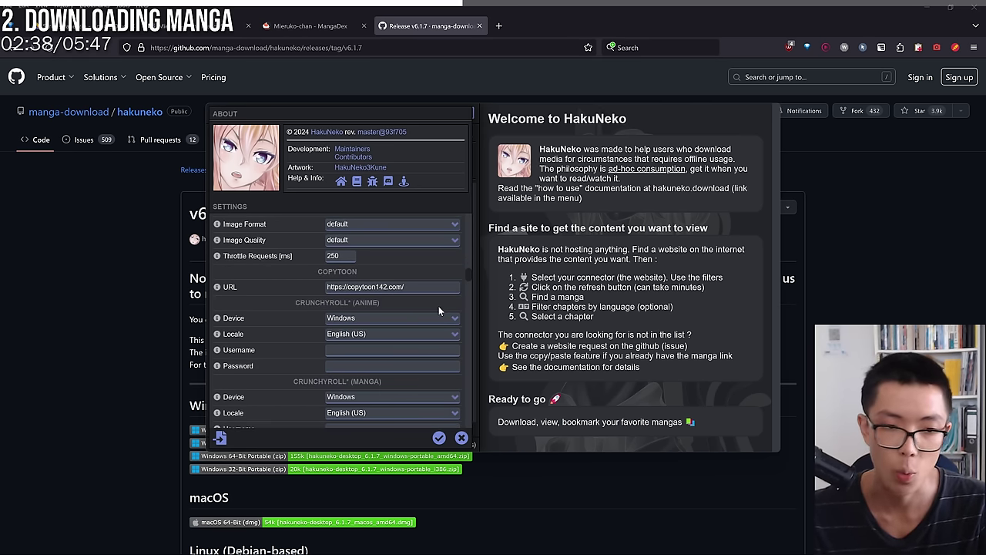
scroll(437, 302, "down", 5)
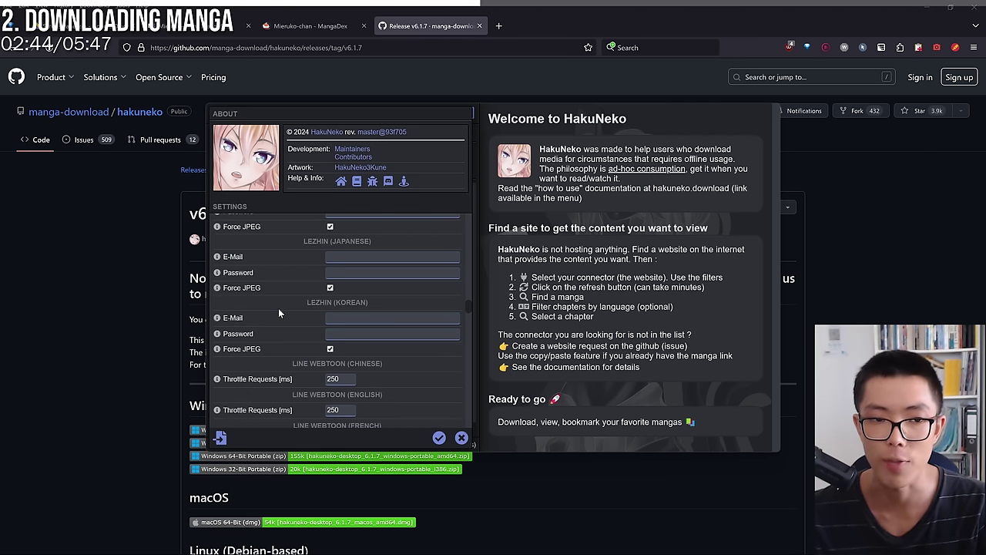
left_click_drag(468, 307, 468, 422)
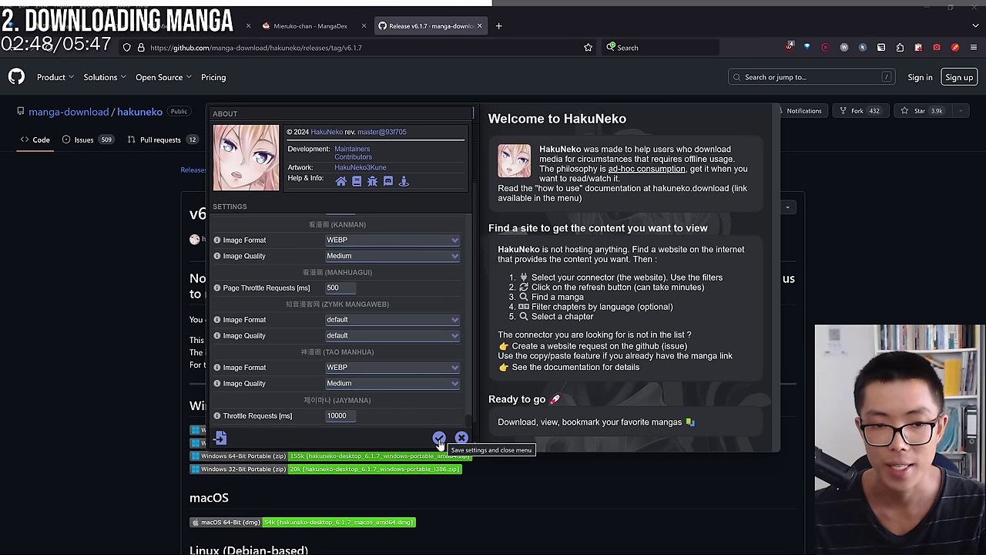
left_click(439, 439)
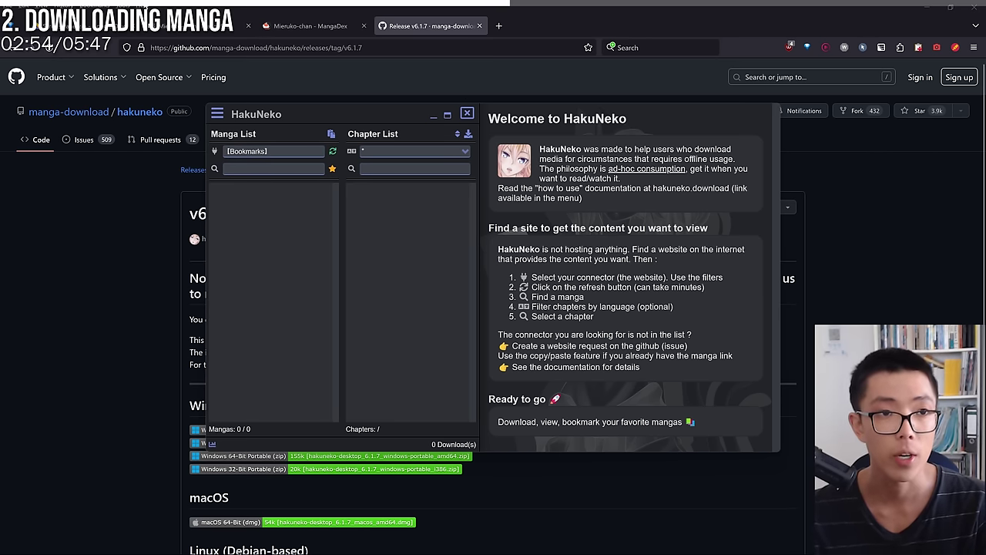
Switch to the browser's MangaSee page for Mieruko-chan and copy its full address.
left_click(196, 25)
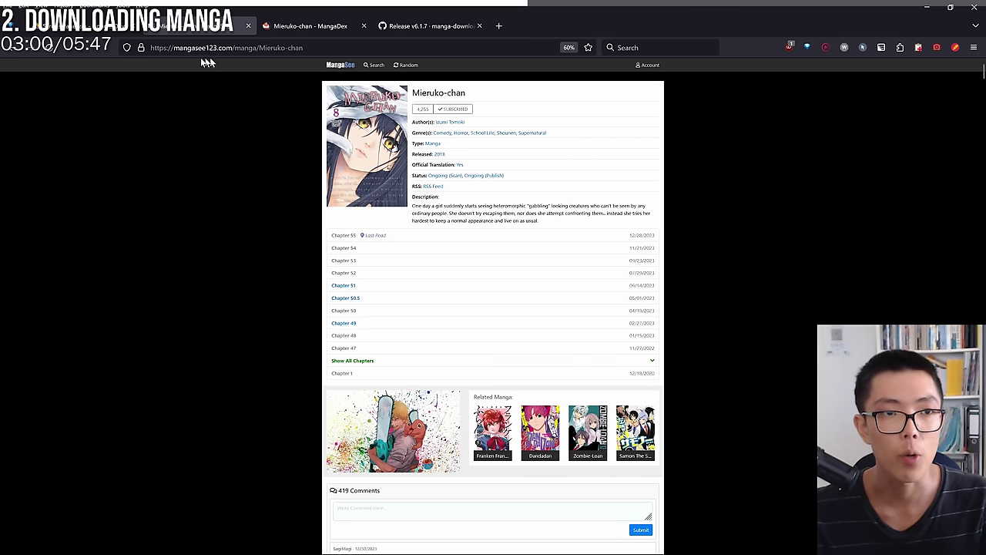
left_click_drag(176, 45, 228, 55)
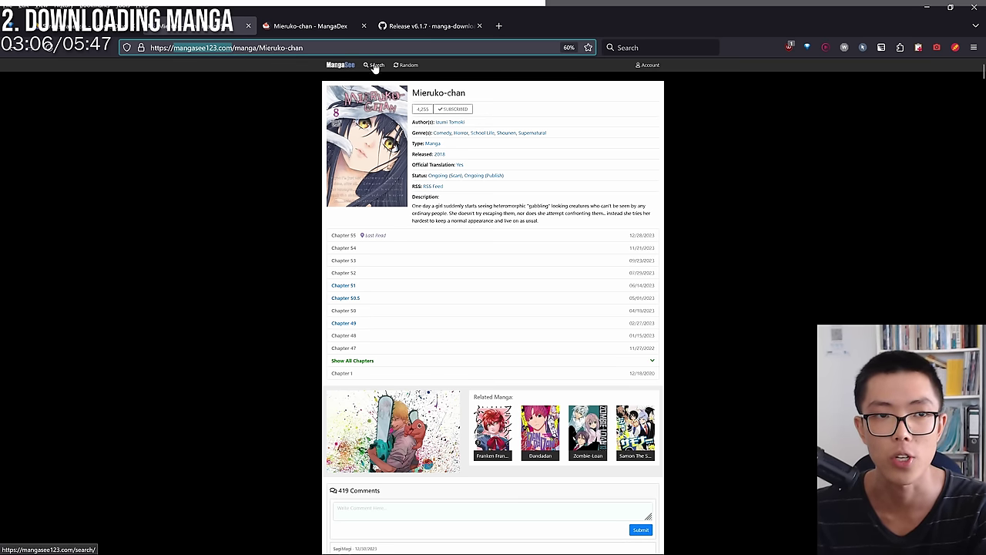
left_click_drag(259, 48, 304, 48)
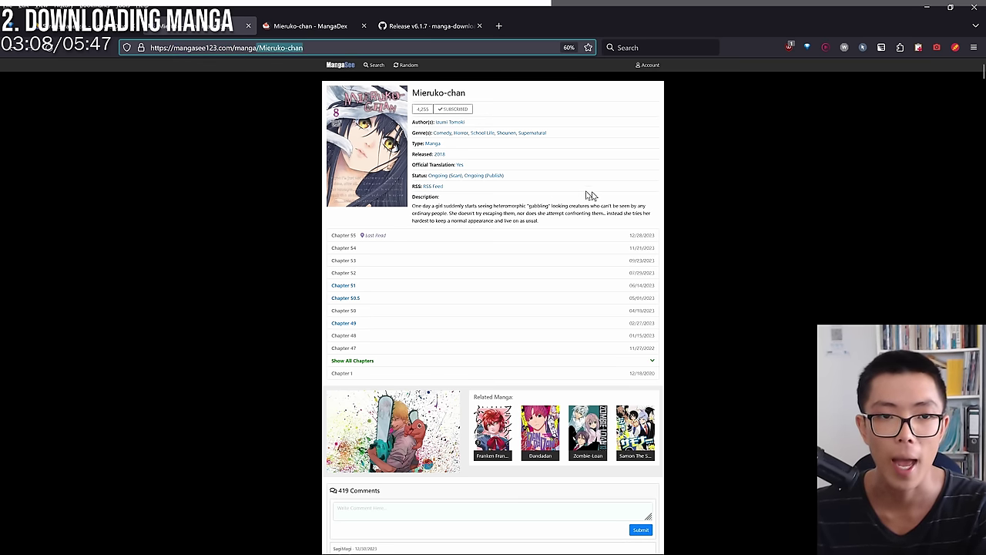
left_click(406, 49)
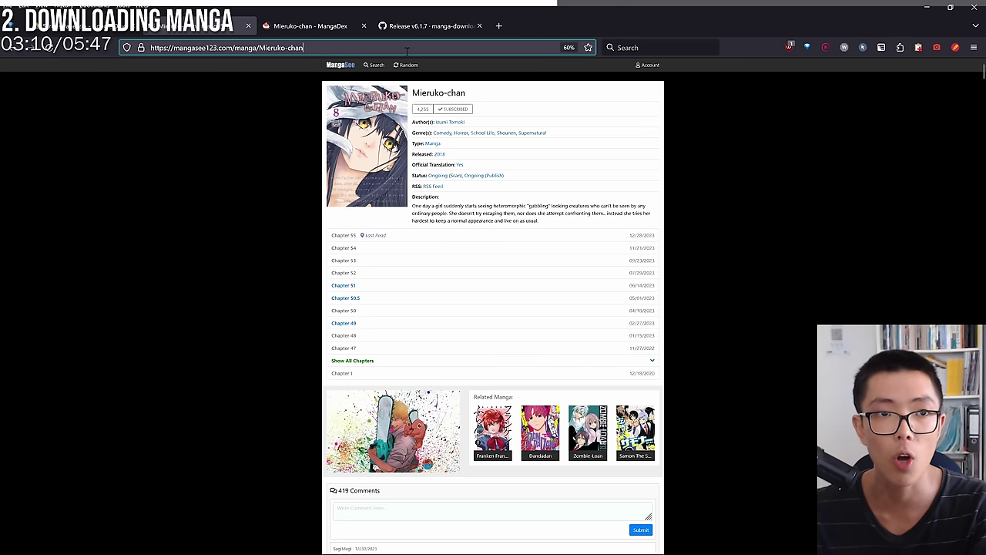
left_click(654, 146)
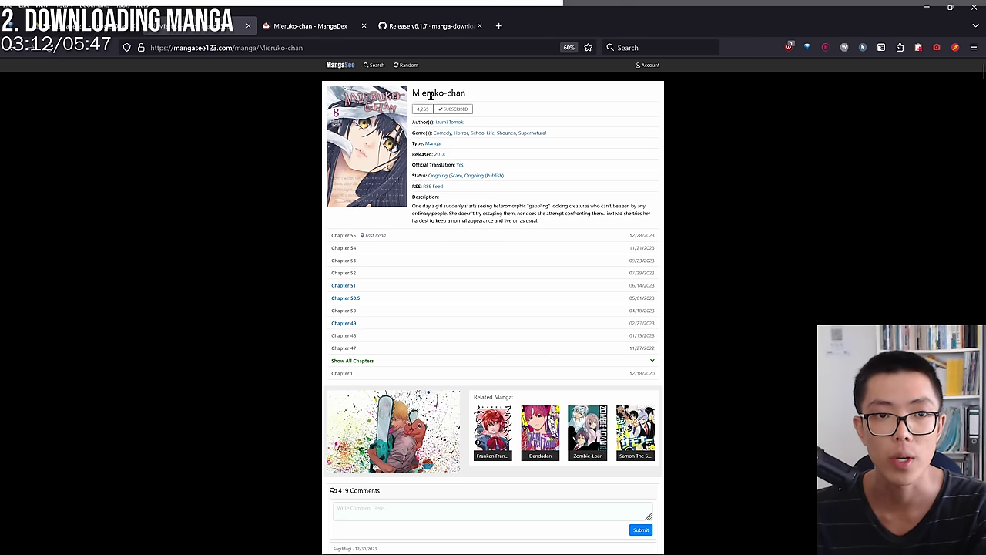
left_click(323, 48)
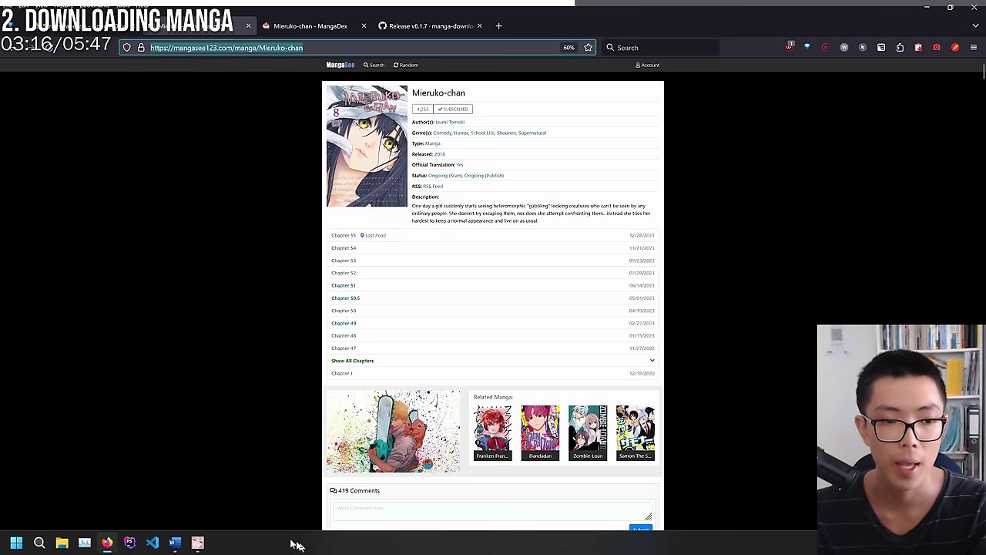
Switch to HakuNeko, load the manga from the copied link, and list the chapters of Mieruko-chan.
left_click(198, 543)
left_click(331, 134)
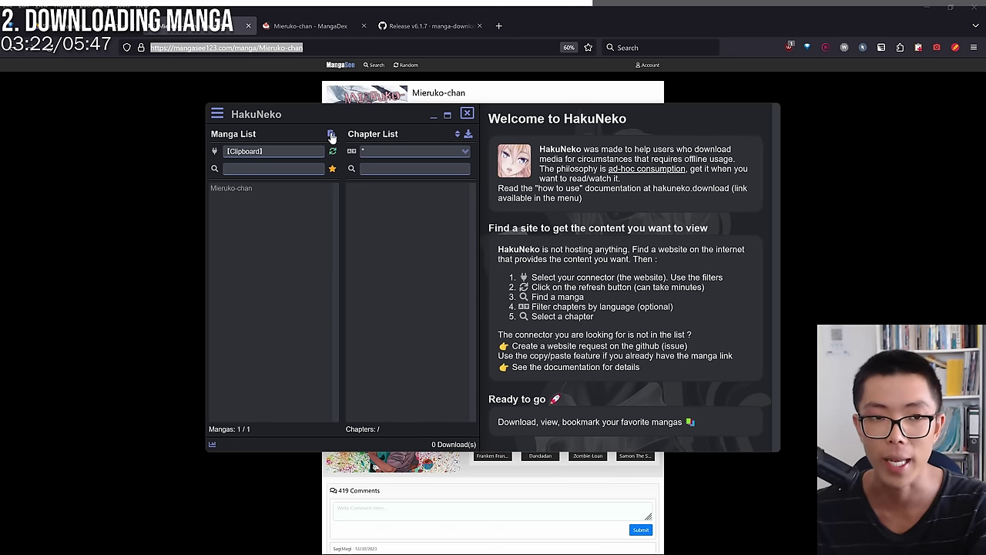
left_click(233, 190)
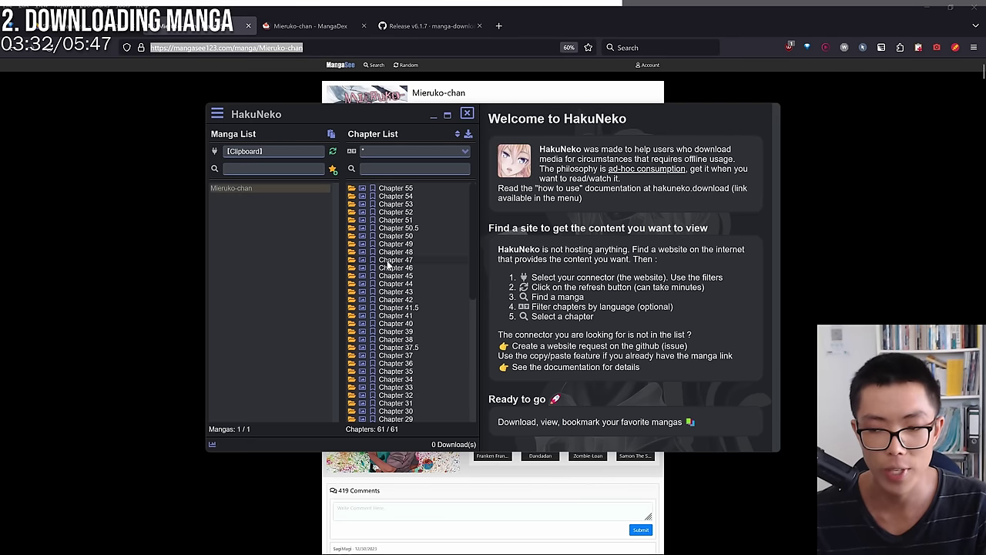
Look through the Mieruko-chan chapter list, and briefly show and hide the download status area.
scroll(393, 270, "down", 5)
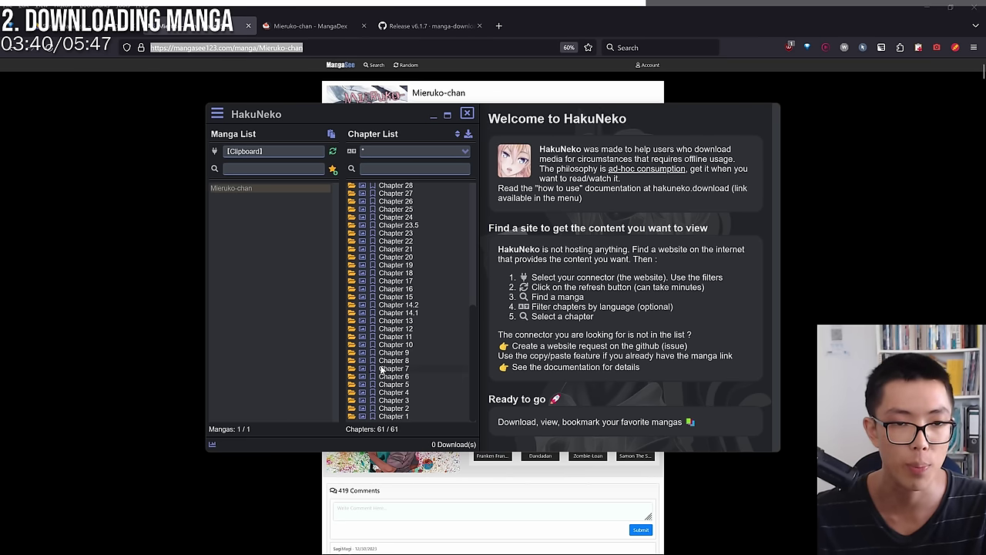
scroll(420, 268, "up", 5)
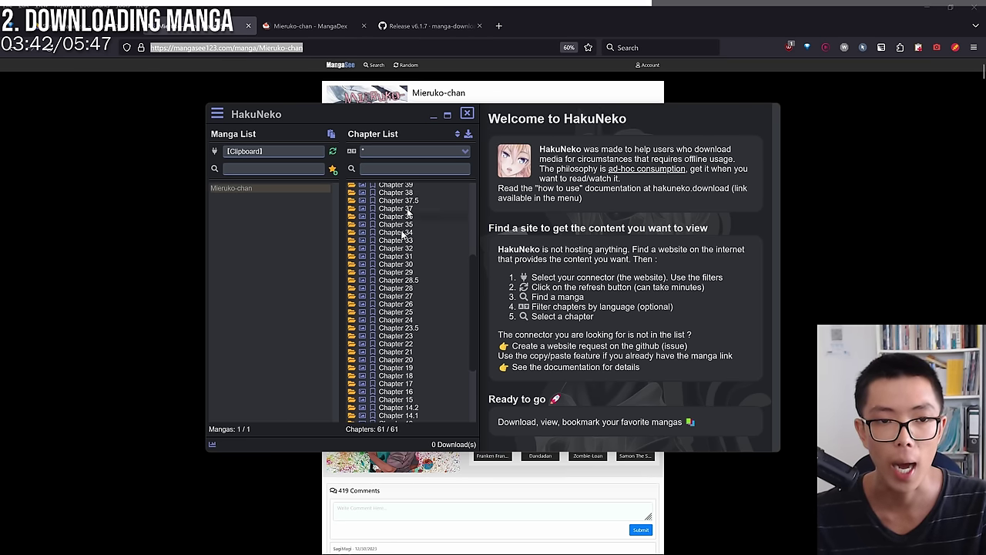
left_click(213, 446)
left_click(213, 446)
left_click(213, 447)
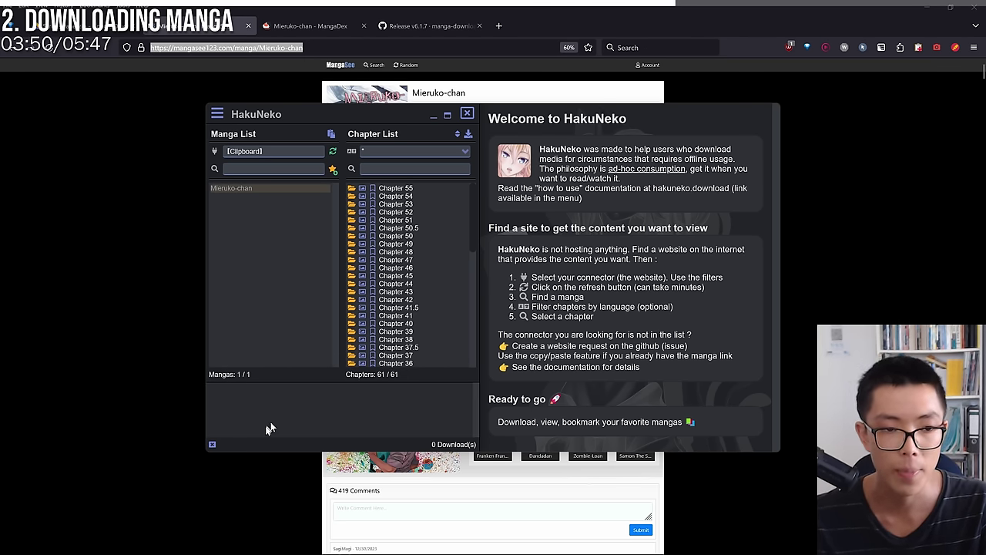
left_click(212, 445)
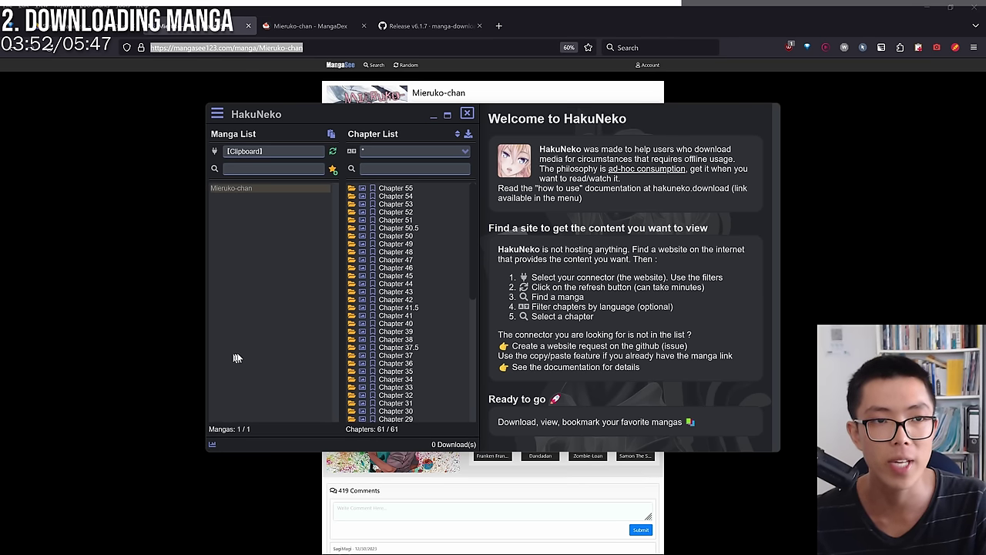
Return to the browser, show the chapters on Mieruko-chan's MangaDex page, and select the page address.
left_click(110, 213)
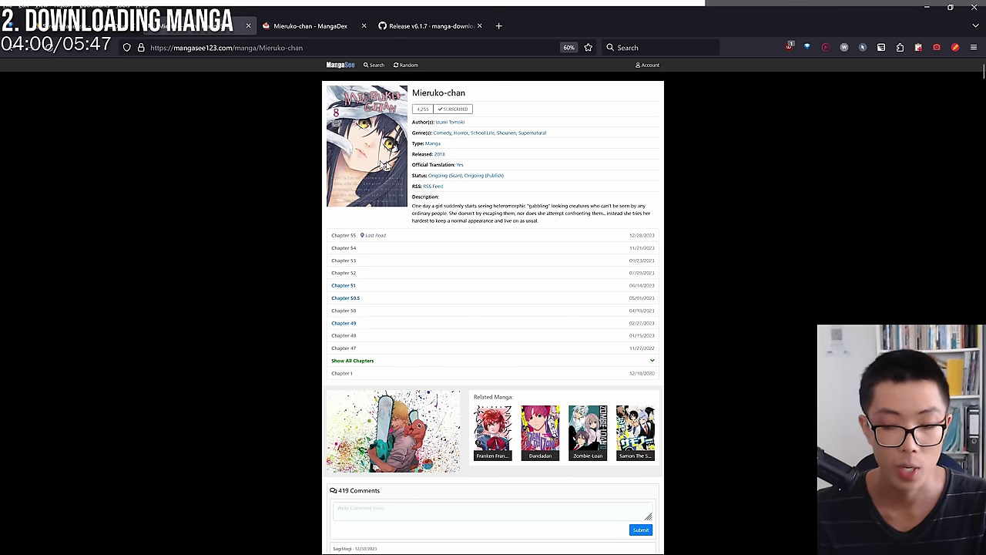
left_click(317, 27)
left_click(224, 29)
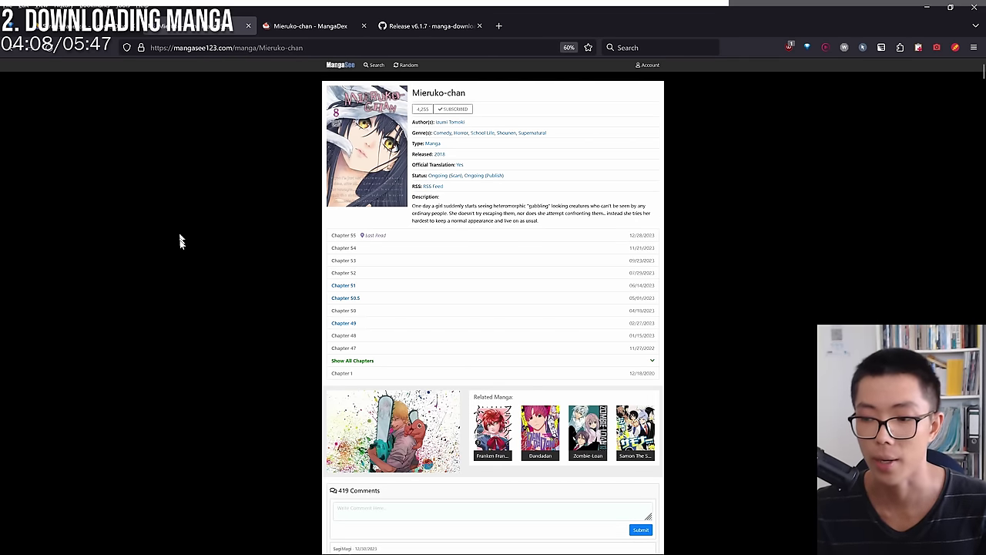
left_click(301, 30)
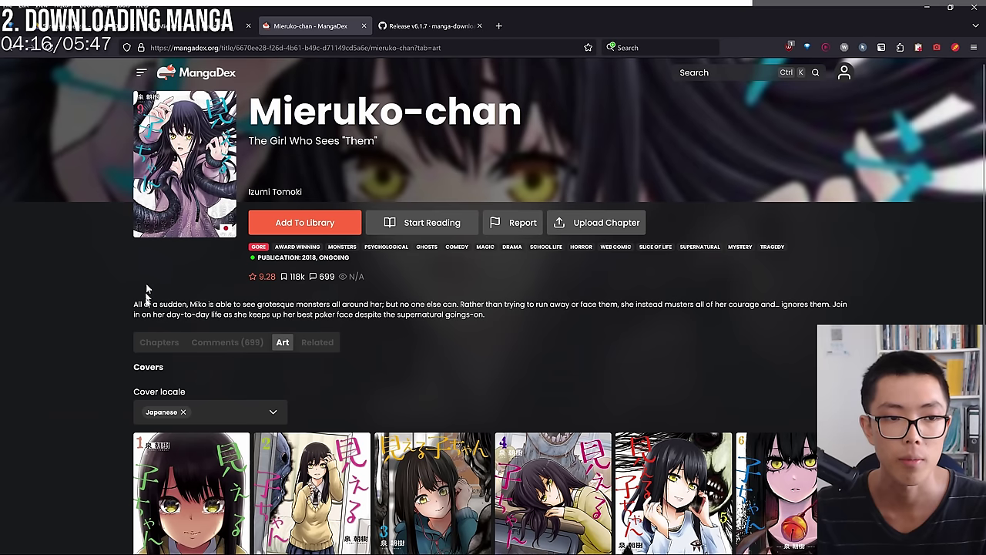
left_click(159, 342)
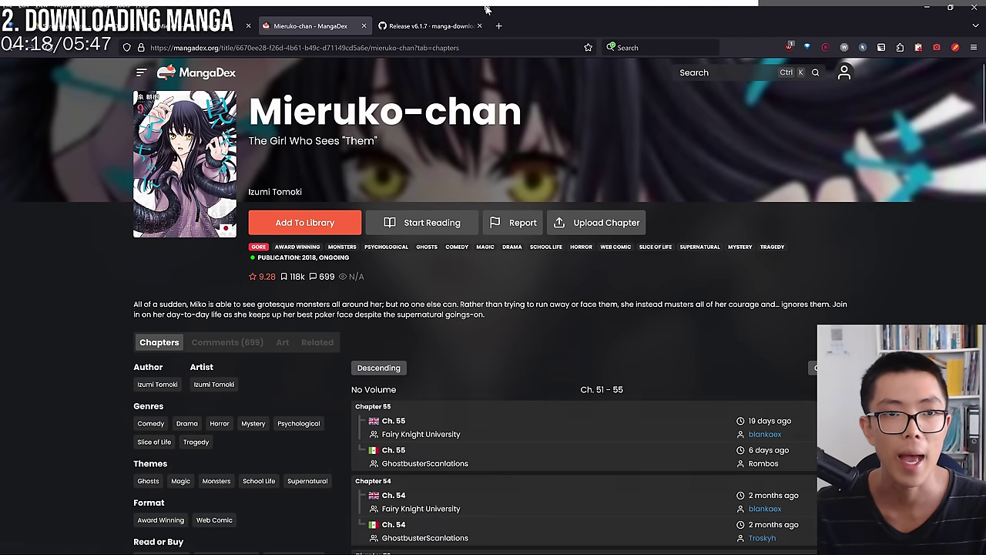
left_click(499, 48)
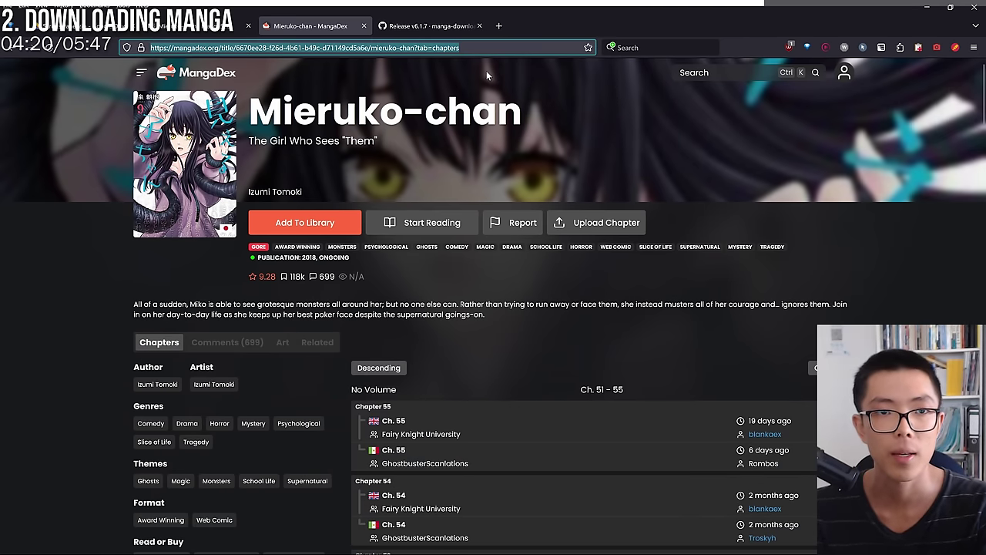
Find the Mieruko-chan title page on MangaDex by searching "mangadex mieruko chan" in a new tab, and copy its address.
left_click(499, 26)
type("ma")
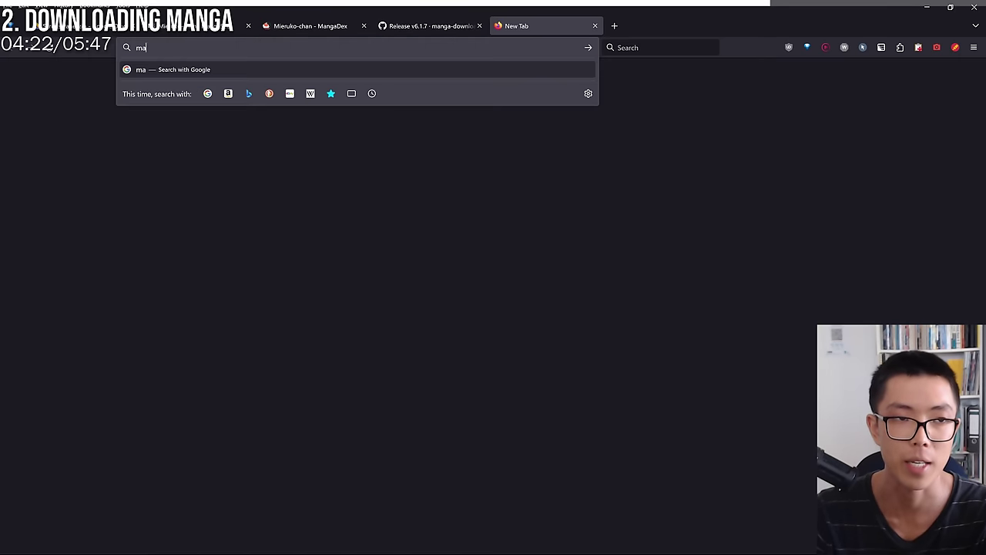
type("ngadex mieruko")
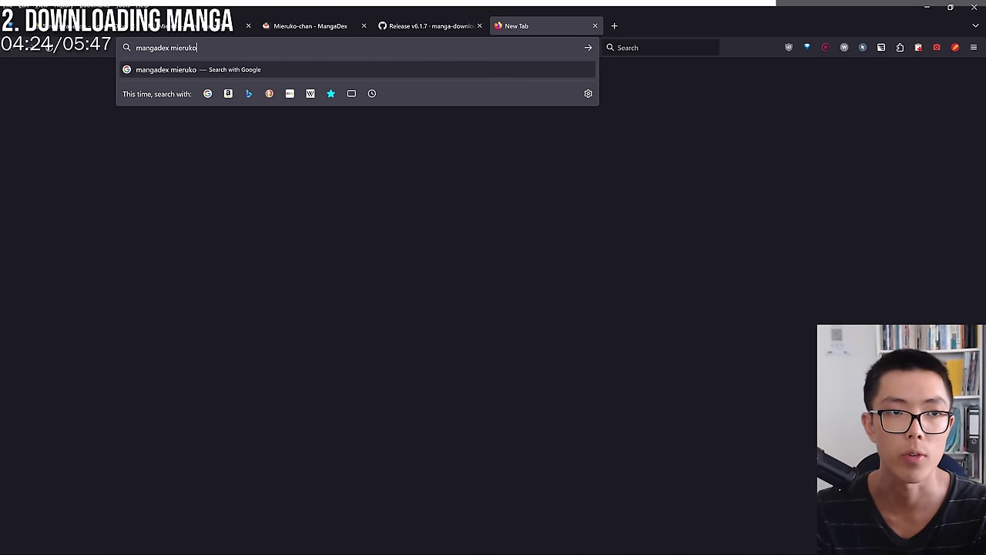
type(" chan")
key("Return")
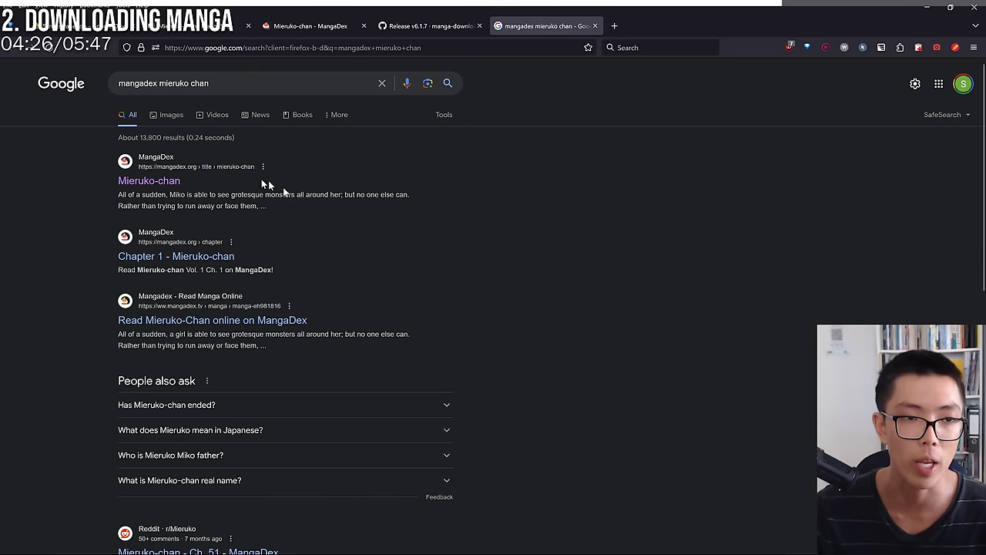
left_click(164, 183)
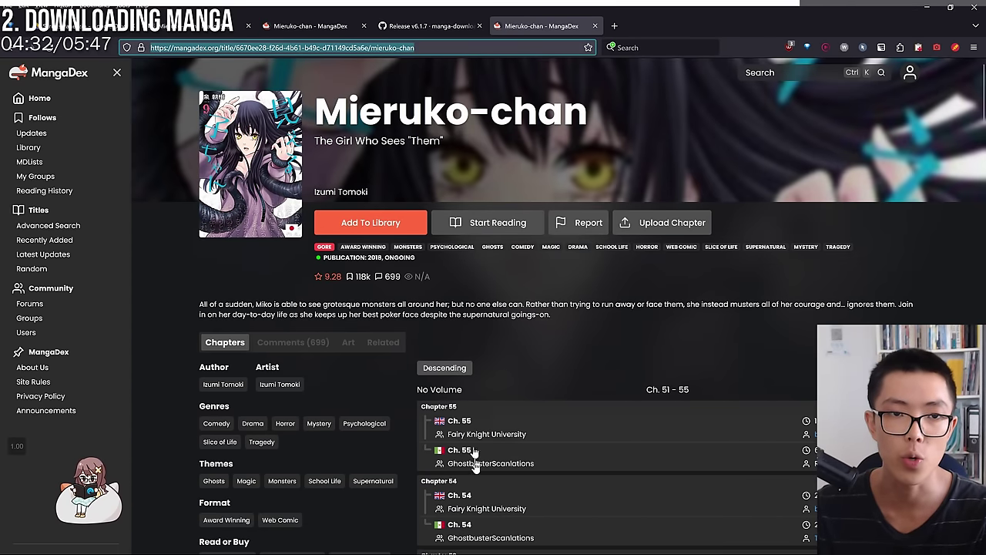
Switch to HakuNeko and load Mieruko-chan from the copied MangaDex link.
mouse_move(350, 532)
left_click(198, 542)
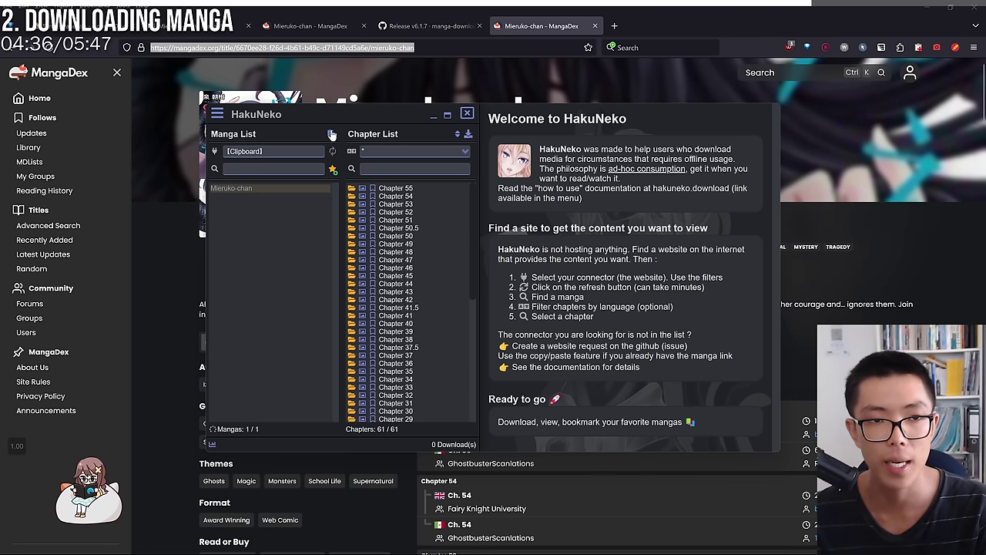
left_click(331, 136)
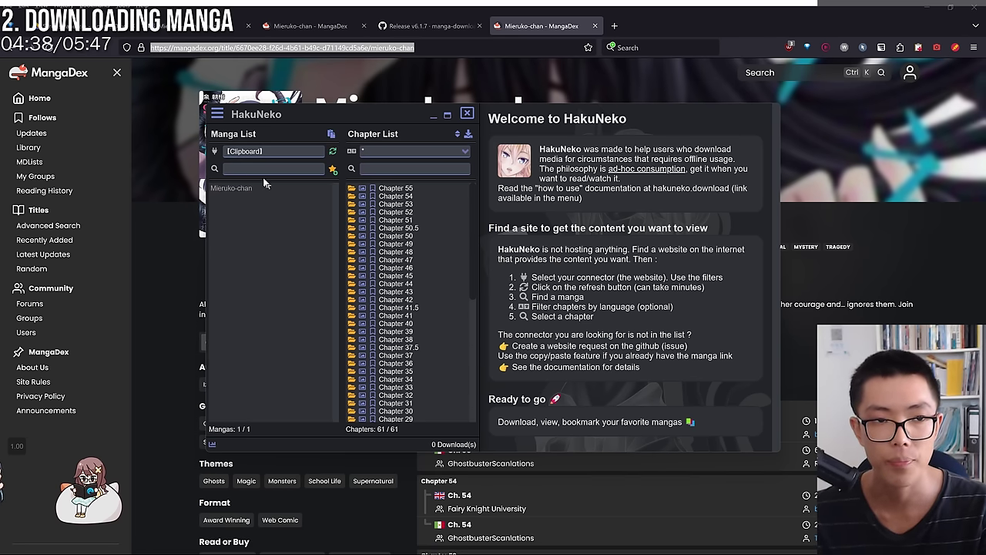
List Mieruko-chan's chapters from the loaded MangaDex link and filter them to the English language (en).
left_click(258, 189)
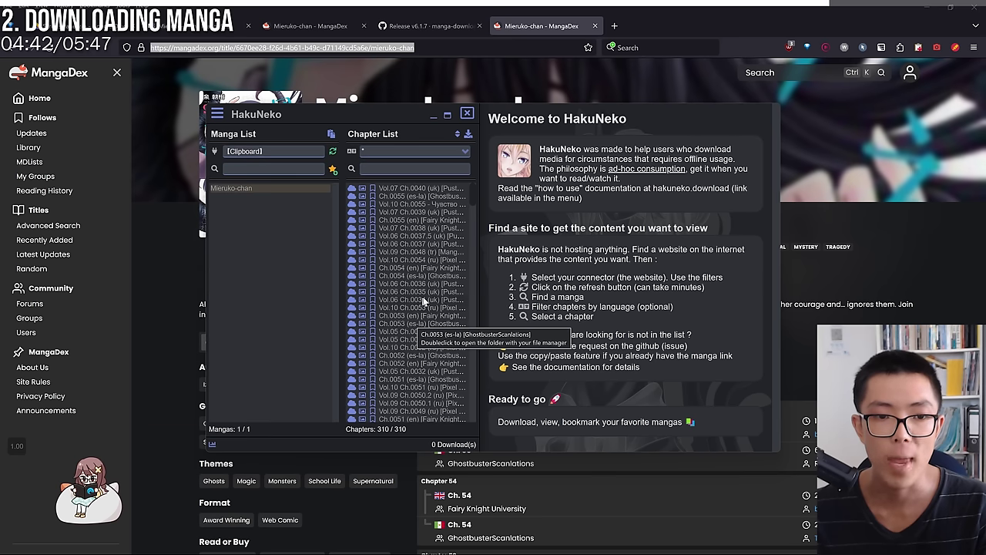
scroll(419, 305, "down", 2)
scroll(419, 305, "up", 4)
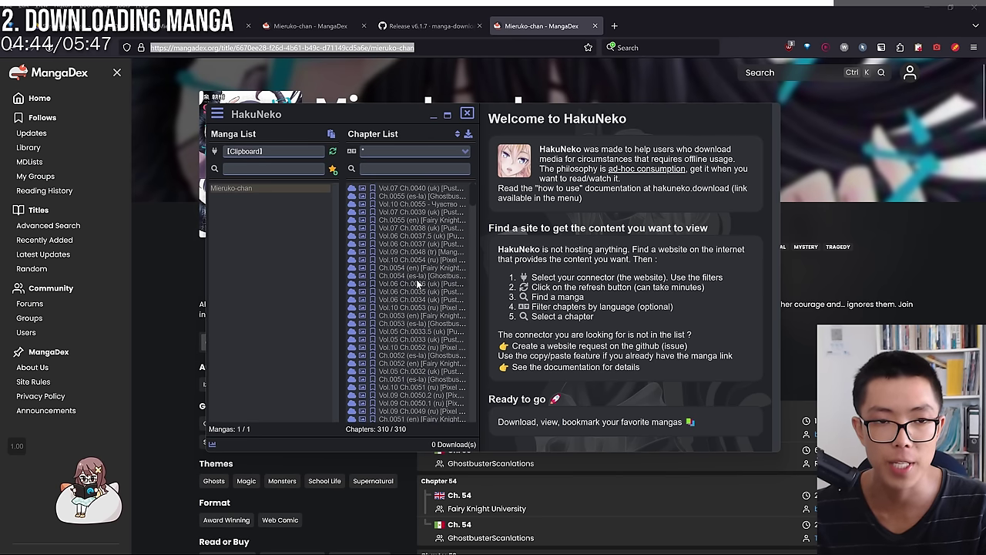
left_click(402, 151)
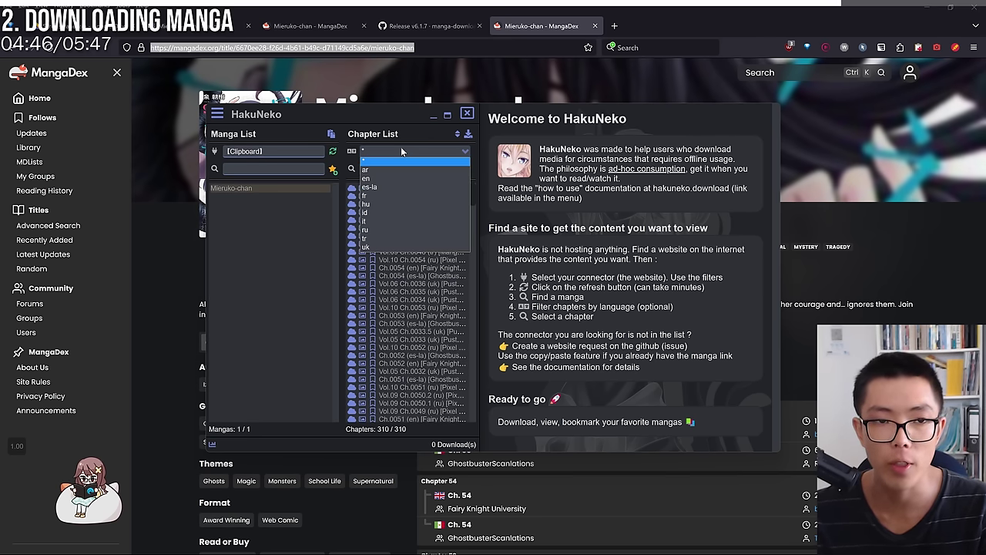
left_click(398, 179)
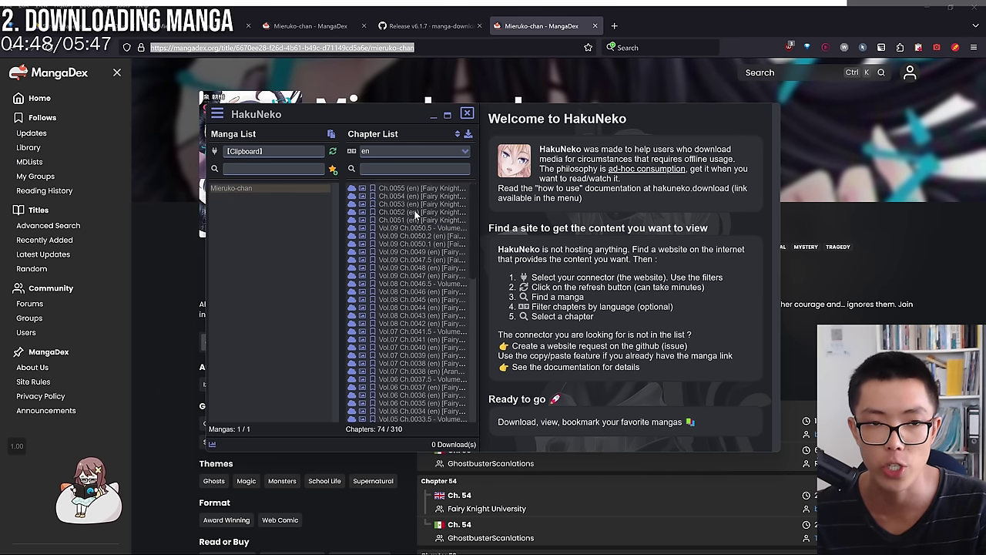
scroll(416, 208, "down", 5)
left_click(395, 151)
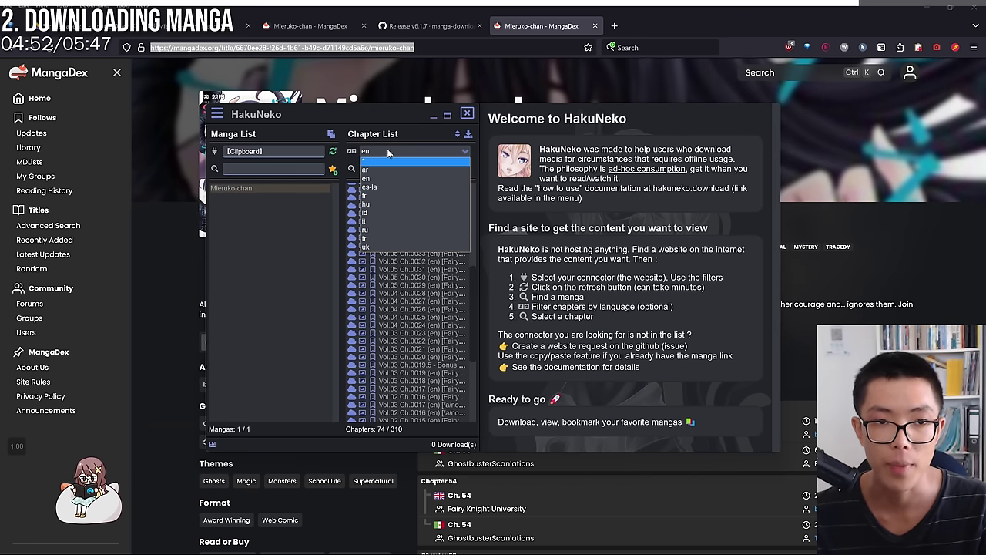
scroll(417, 218, "up", 10)
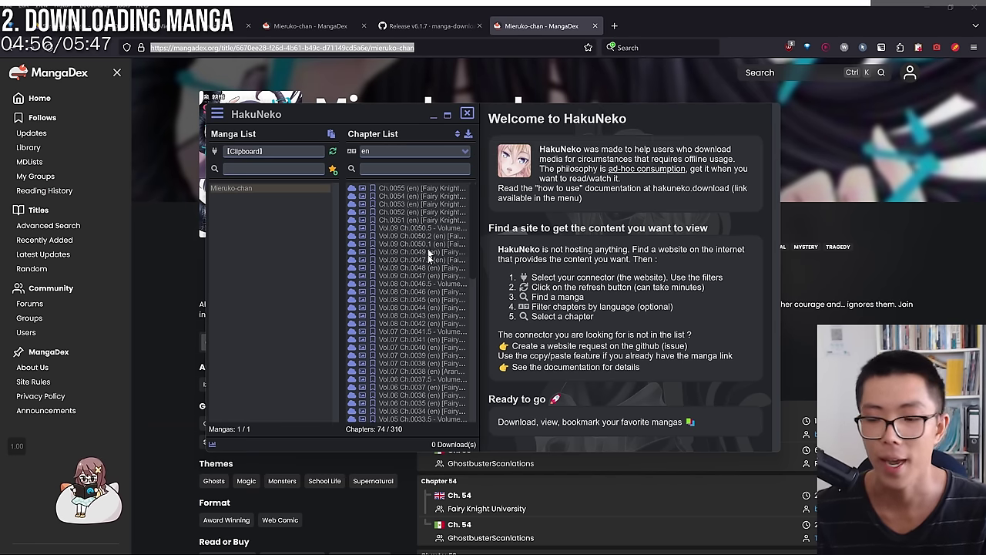
Try to download all chapters in the filtered English list, and dismiss the download confirmation.
left_click(466, 135)
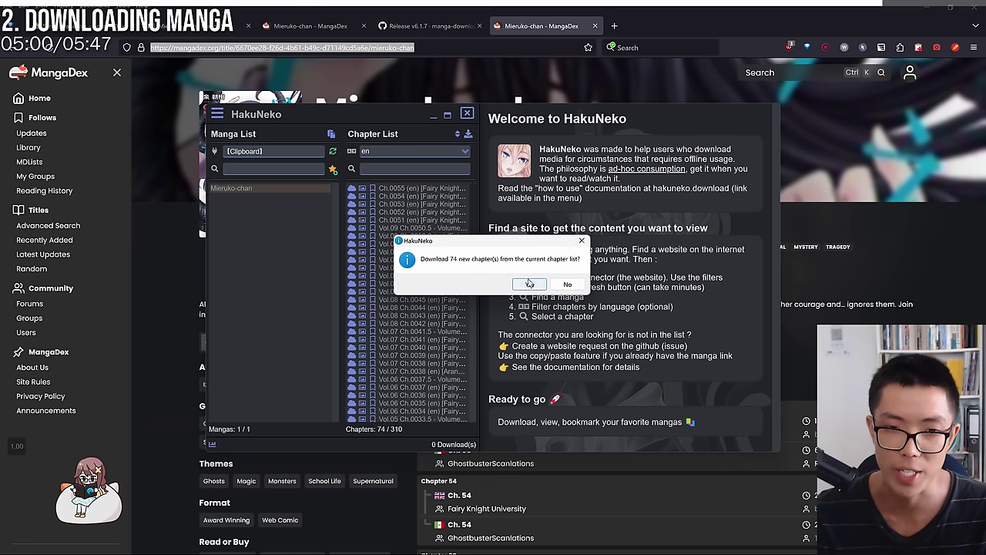
left_click(581, 242)
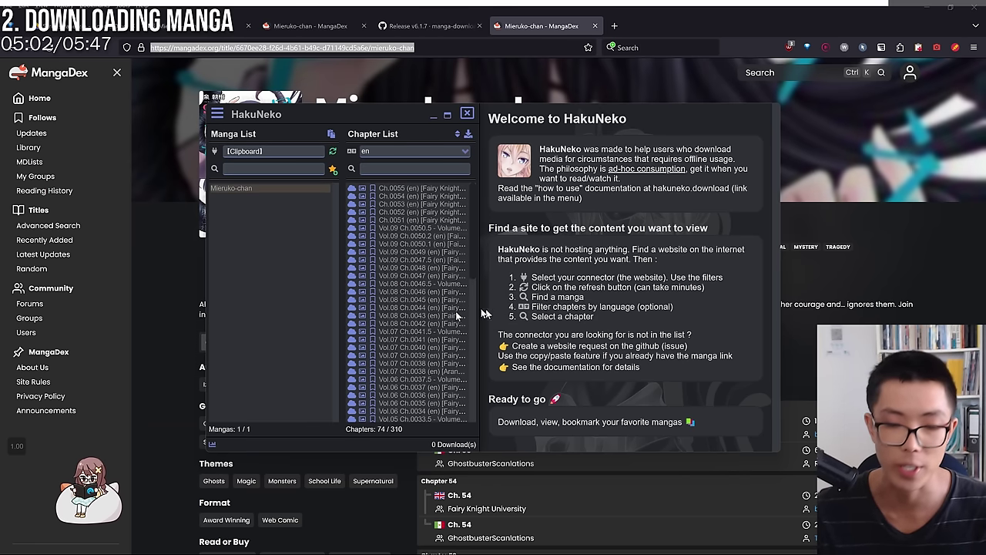
scroll(381, 341, "down", 3)
scroll(382, 342, "up", 5)
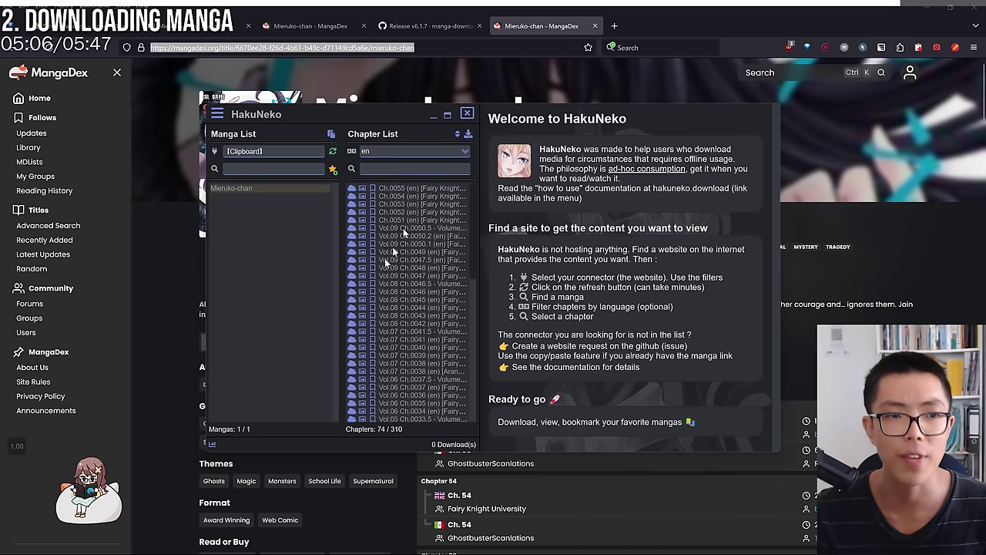
Switch to the browser and look over the chapter list on Mieruko-chan's MangaDex page.
key("alt+Tab")
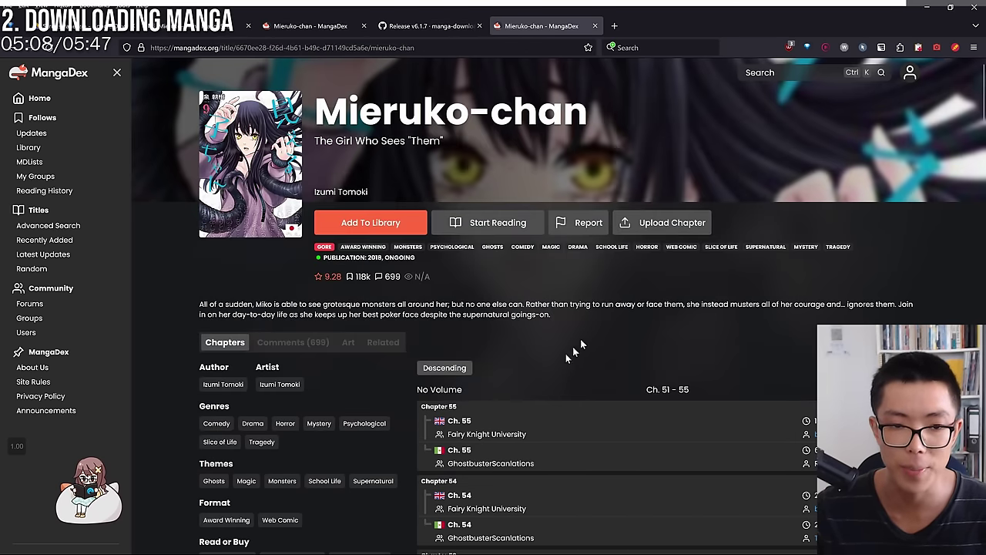
scroll(452, 329, "down", 3)
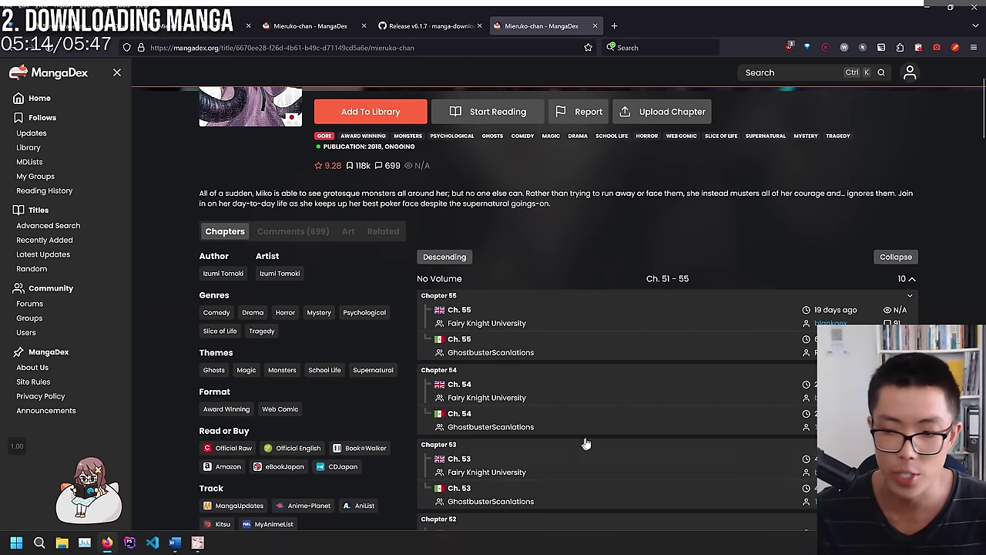
scroll(528, 416, "down", 1)
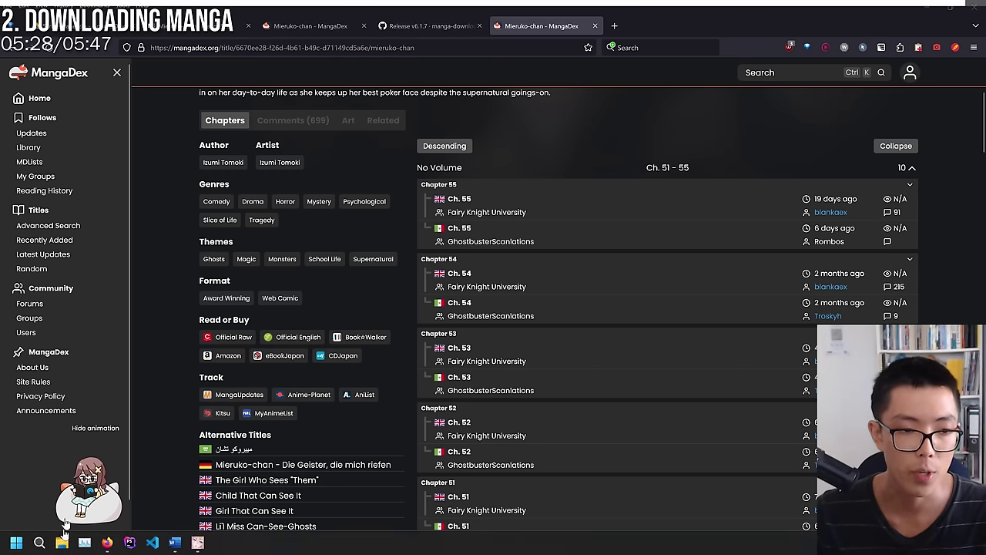
Switch to File Explorer, check the Manga Tutorial Mieruko folder in Downloads, and delete that empty folder.
left_click(62, 543)
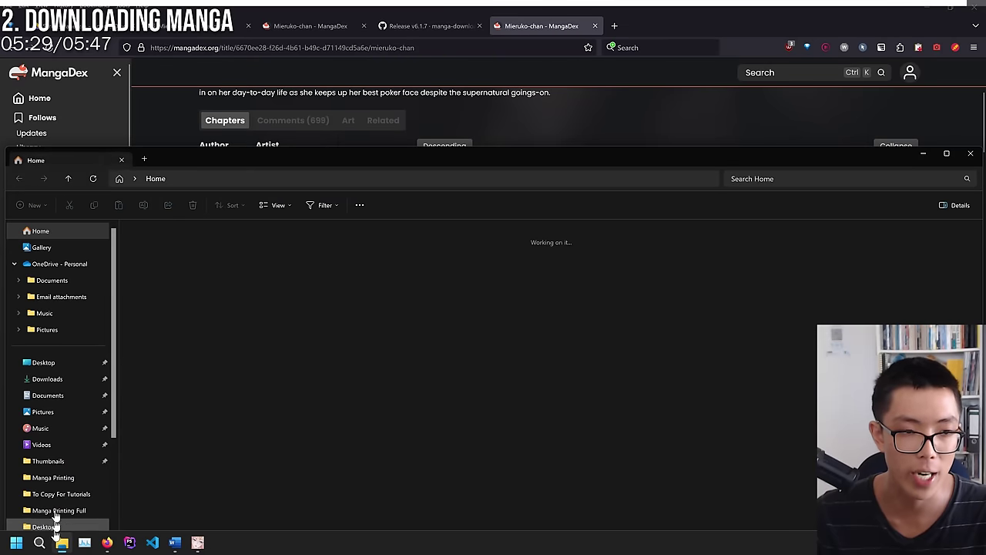
left_click(63, 379)
double_click(188, 254)
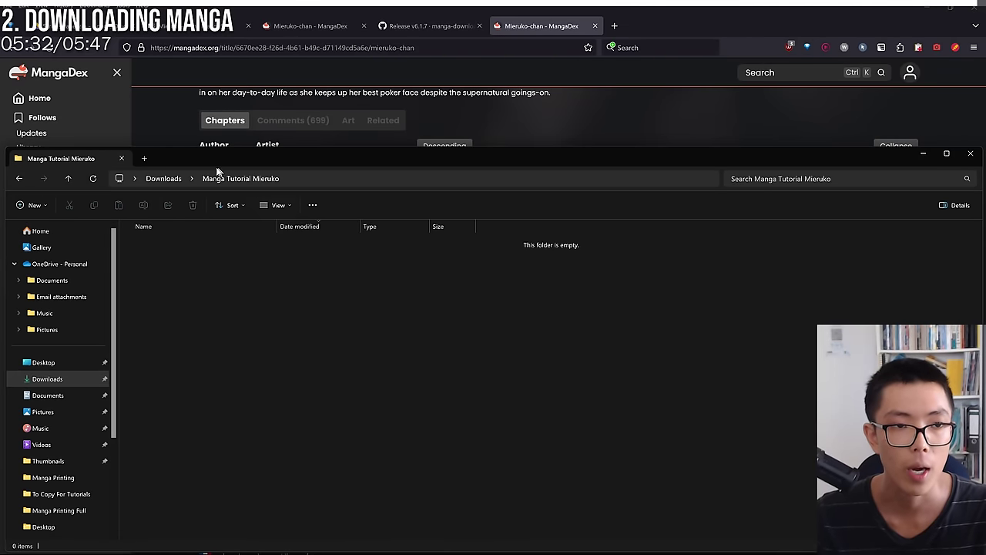
left_click(164, 178)
key("Delete")
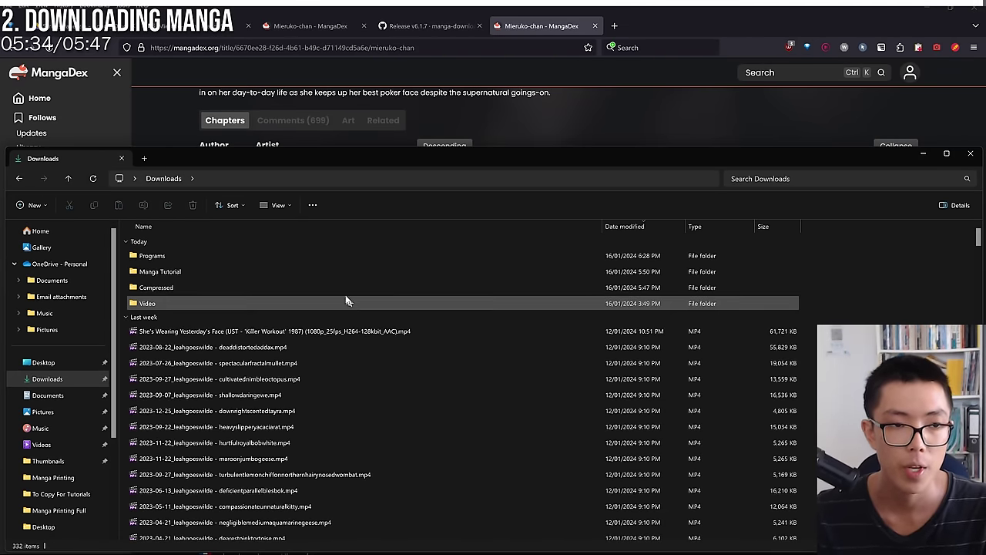
Look through the downloaded chapter folders in Manga Tutorial > Mieruko-chan, and open Chapter 1 to view its page images.
double_click(326, 271)
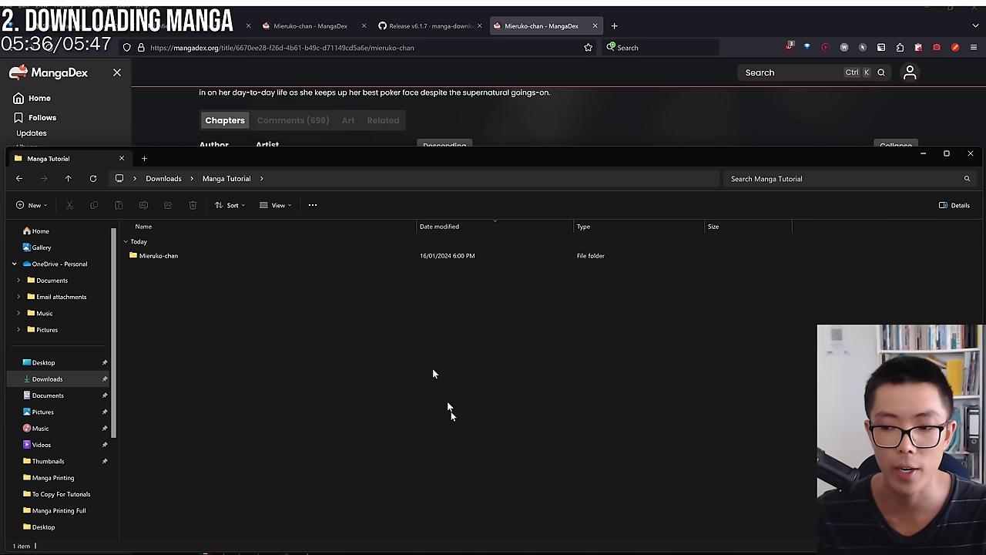
double_click(246, 256)
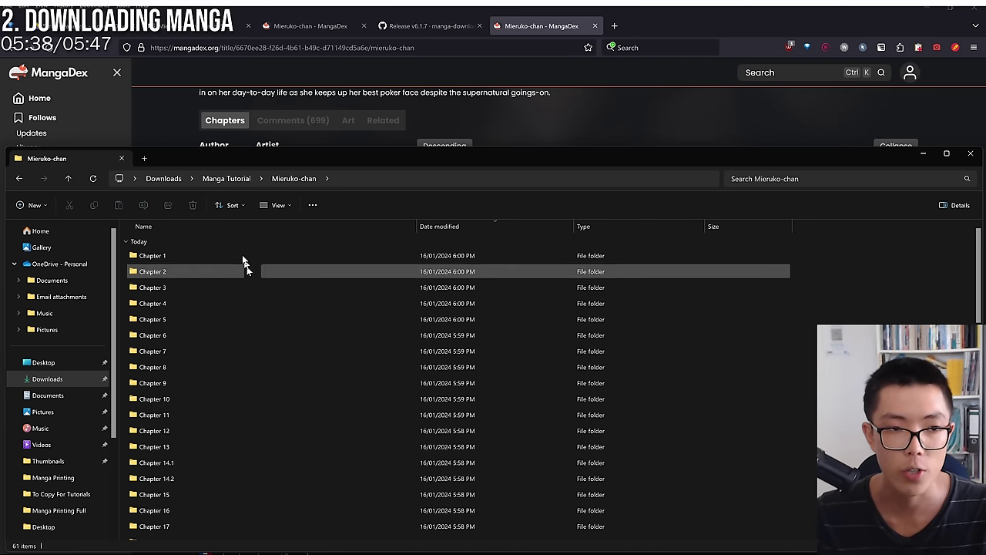
scroll(262, 324, "down", 8)
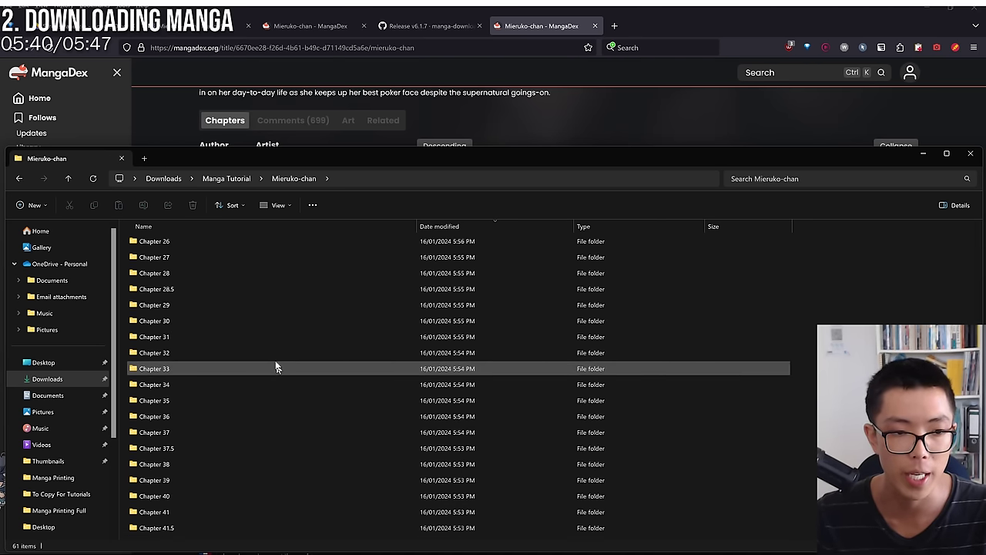
scroll(247, 332, "up", 8)
double_click(192, 255)
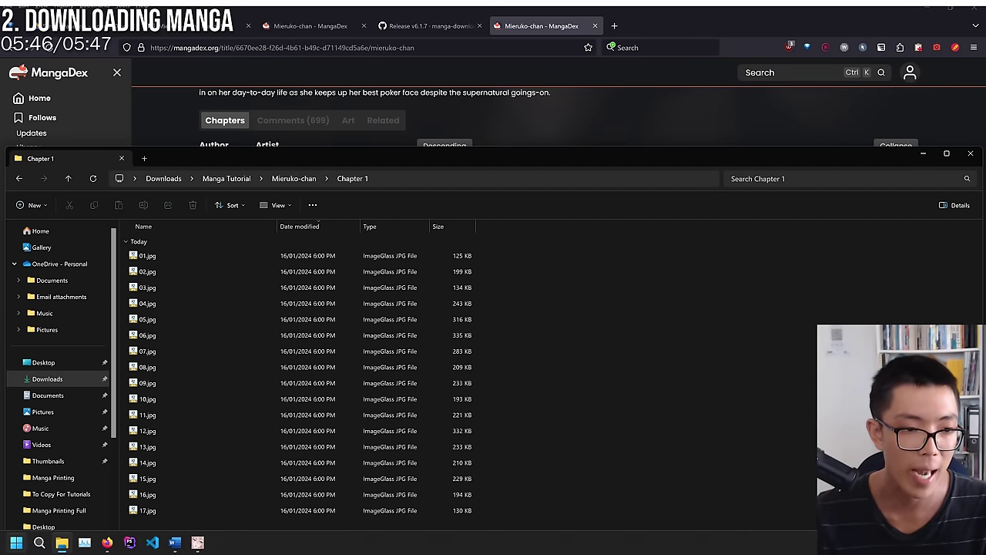
Launch Adobe InDesign 2024 by searching the installed apps for "in".
left_click(15, 542)
type("in")
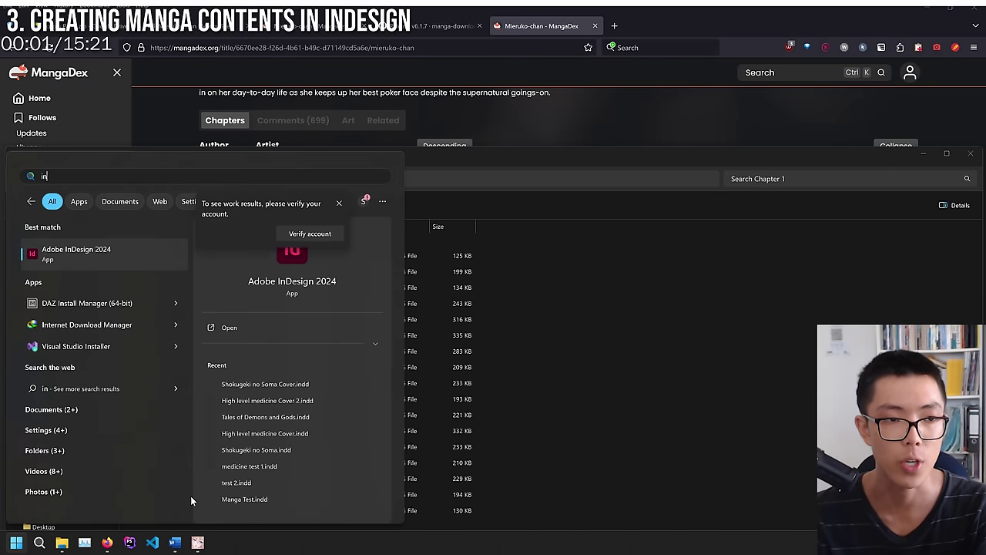
key("Return")
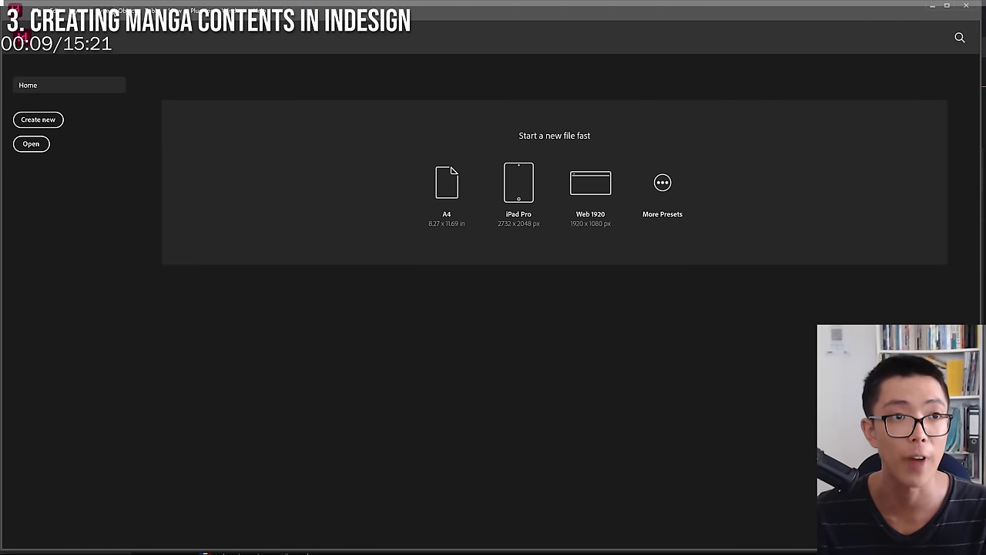
Set the default frame fitting options to Auto-Fit with Fit Content to Frame, with no document open.
left_click(121, 14)
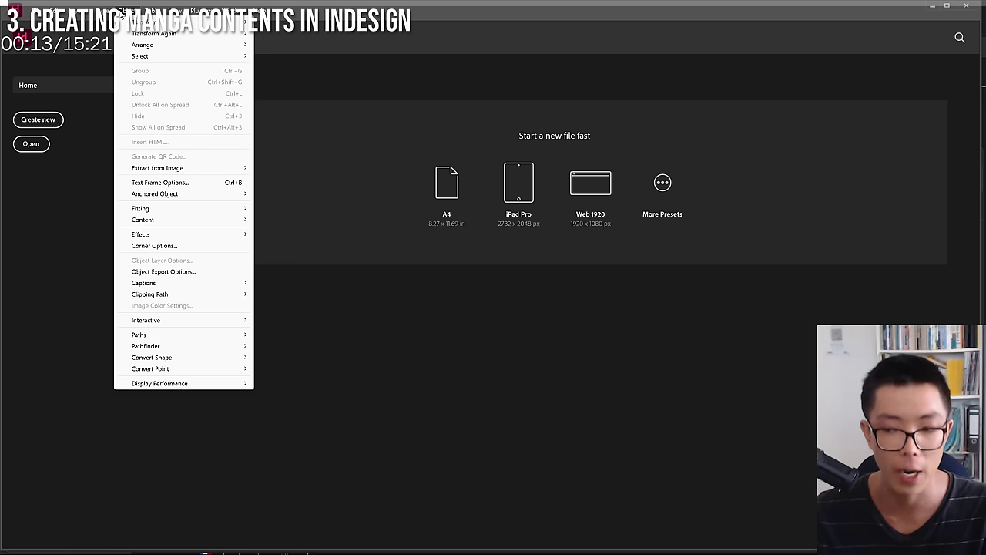
left_click(121, 13)
left_click(121, 13)
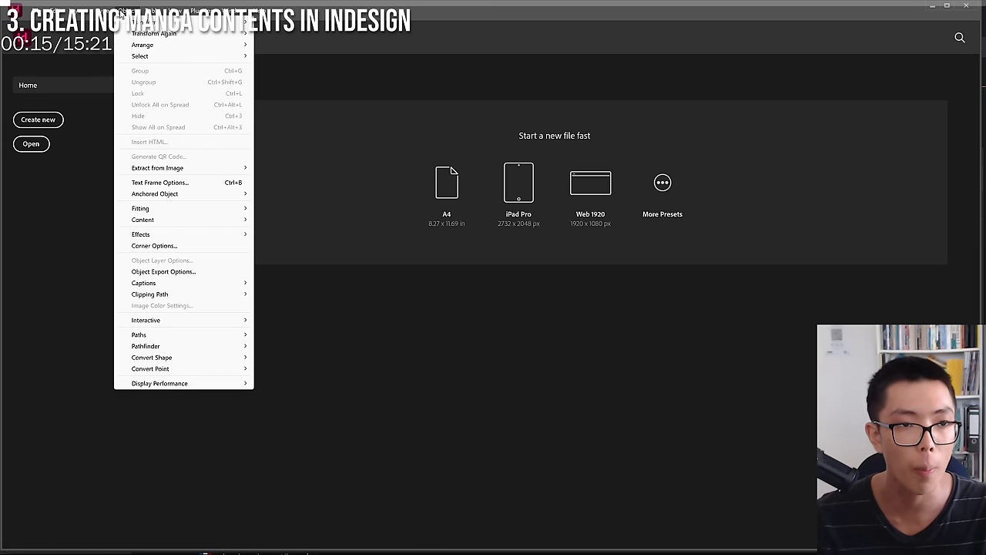
mouse_move(205, 208)
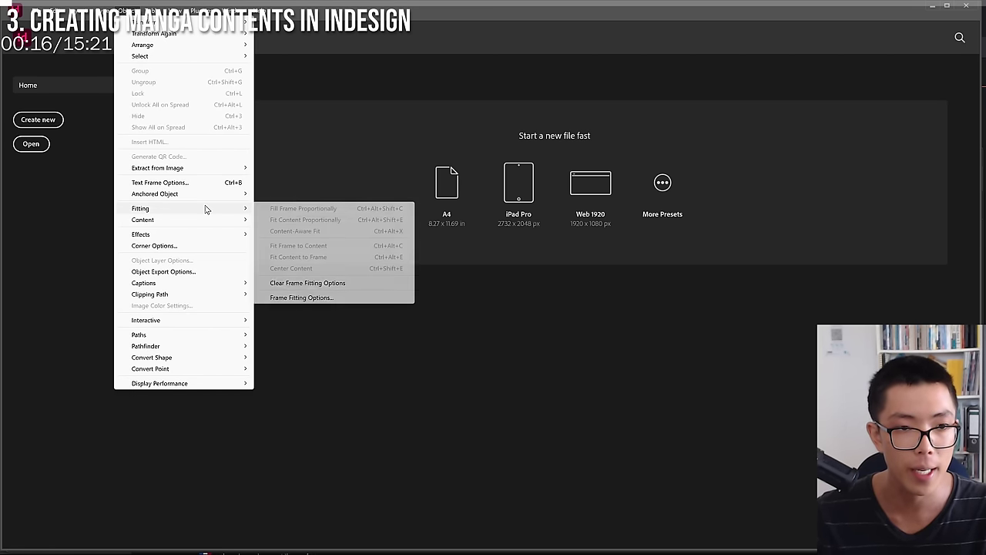
left_click(339, 298)
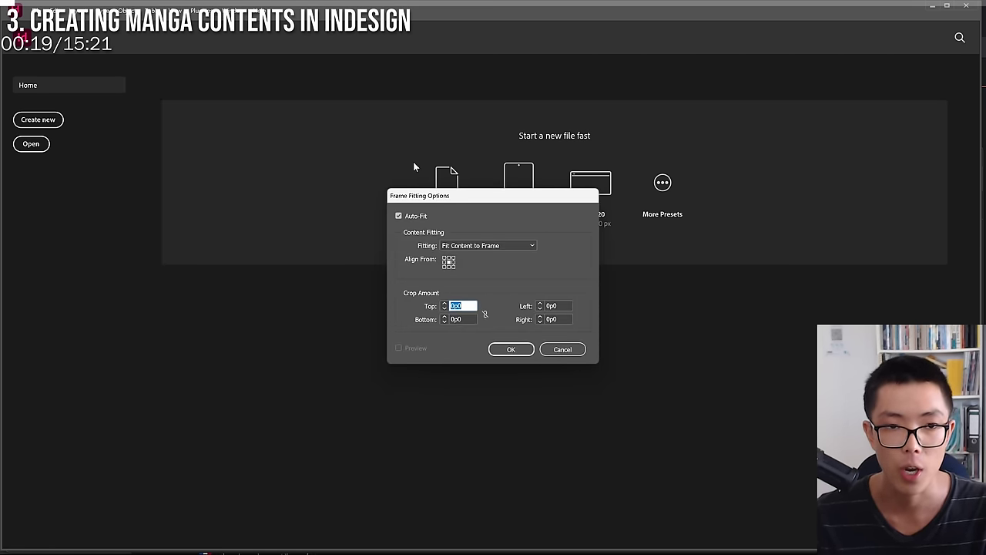
left_click(412, 215)
left_click(412, 215)
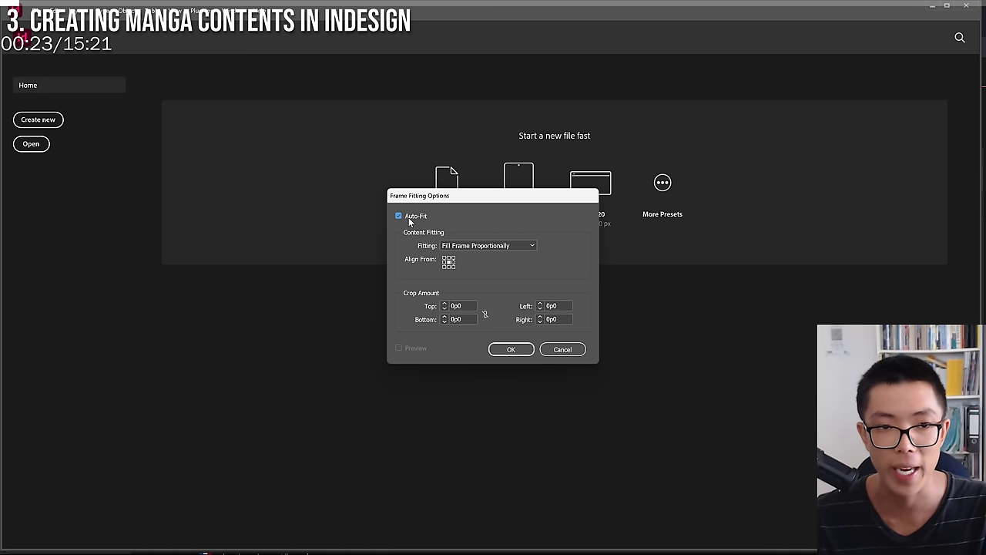
left_click(485, 245)
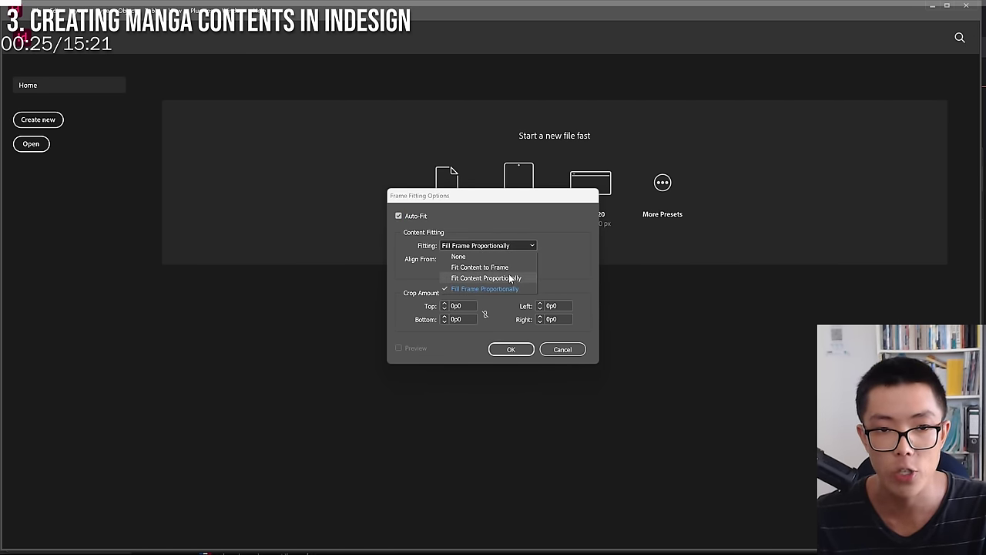
left_click(508, 269)
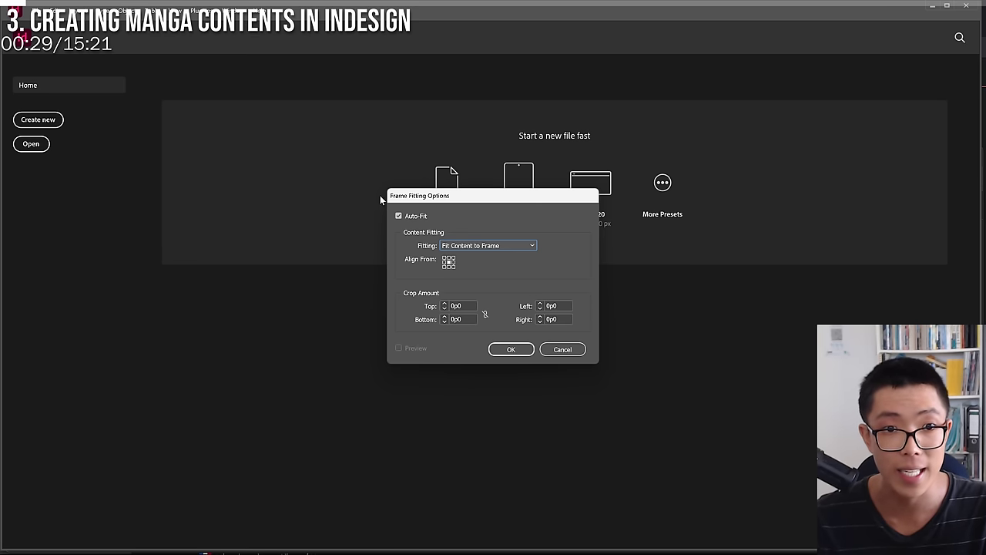
left_click(398, 217)
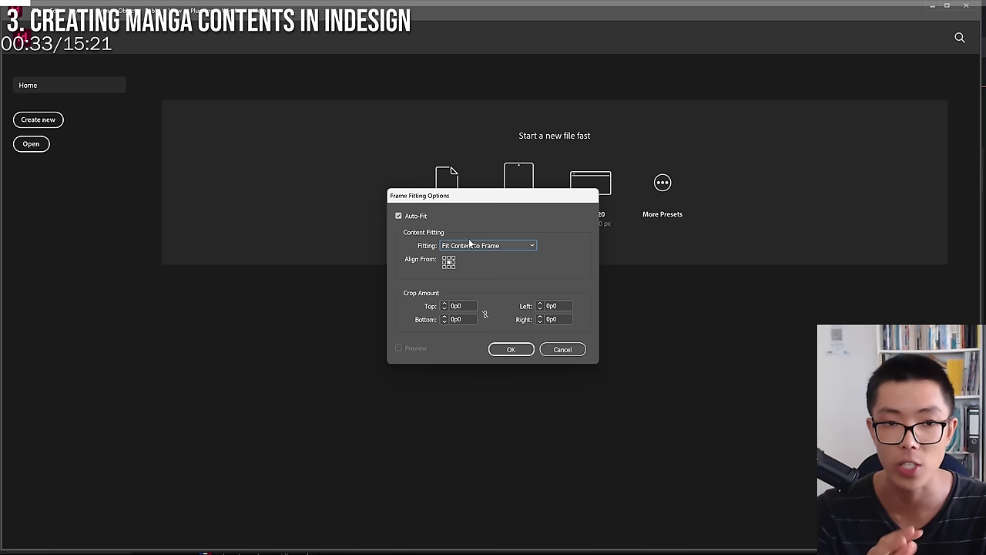
left_click(510, 349)
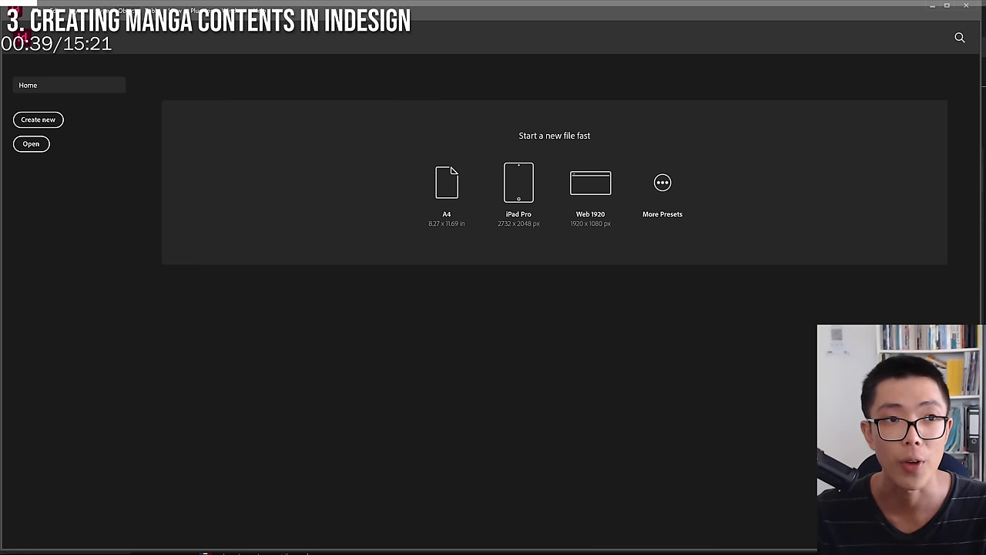
Reopen the frame fitting options to check the defaults, and confirm them.
left_click(127, 10)
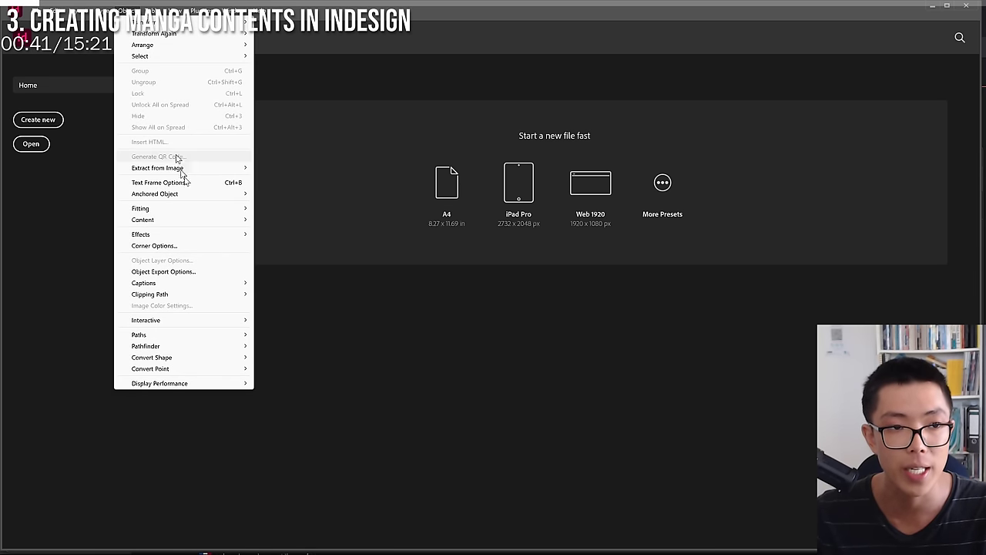
mouse_move(192, 199)
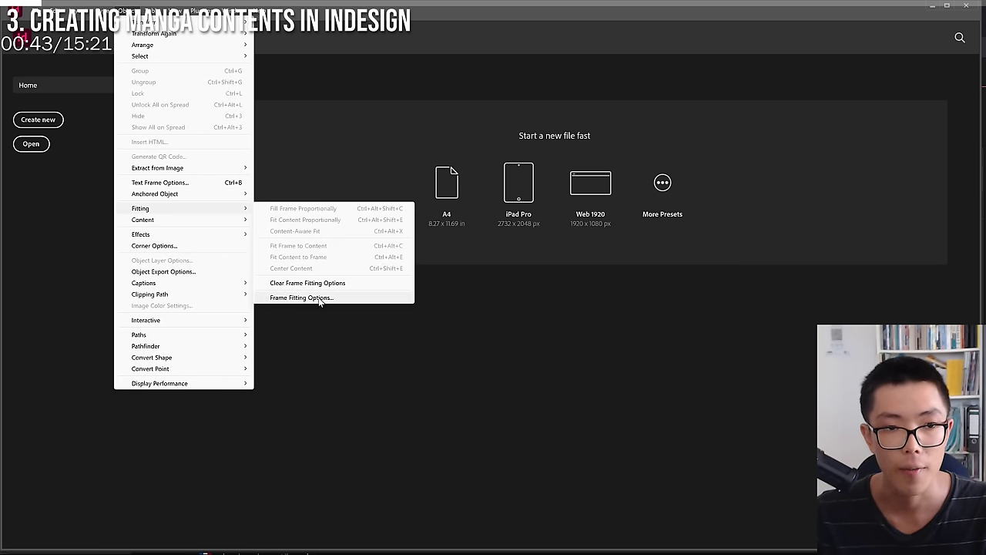
left_click(320, 295)
left_click(511, 350)
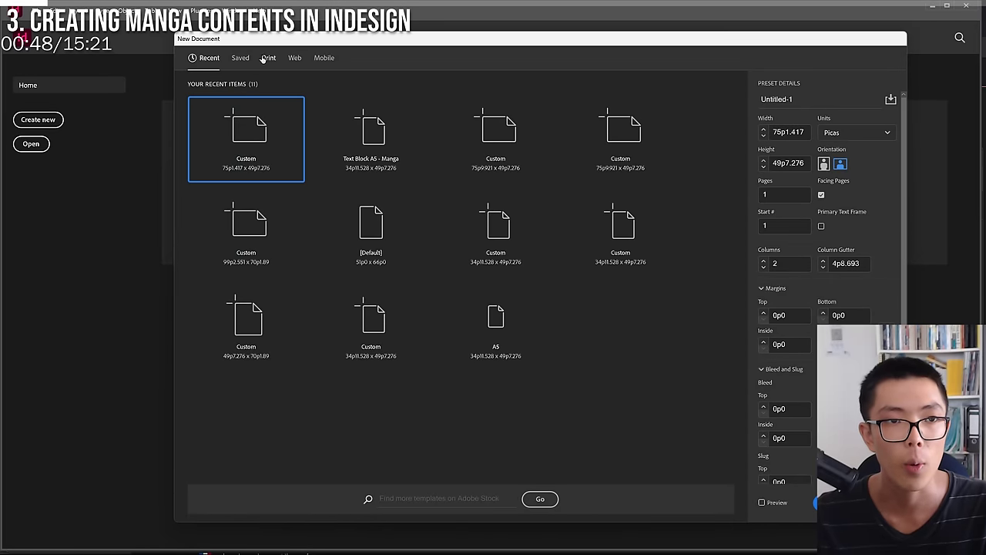
Choose the A5 print preset for the new document and switch its units to millimetres.
left_click(269, 59)
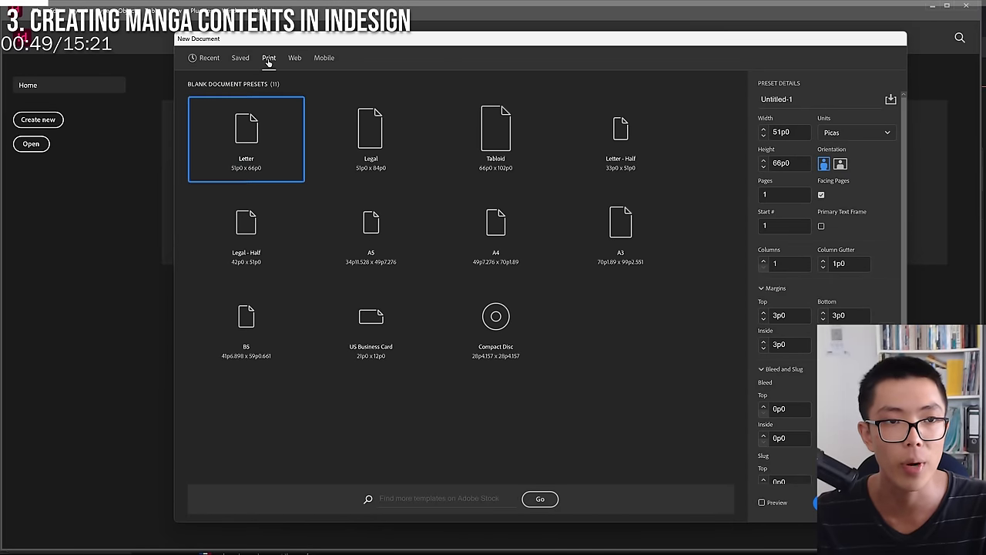
left_click(389, 222)
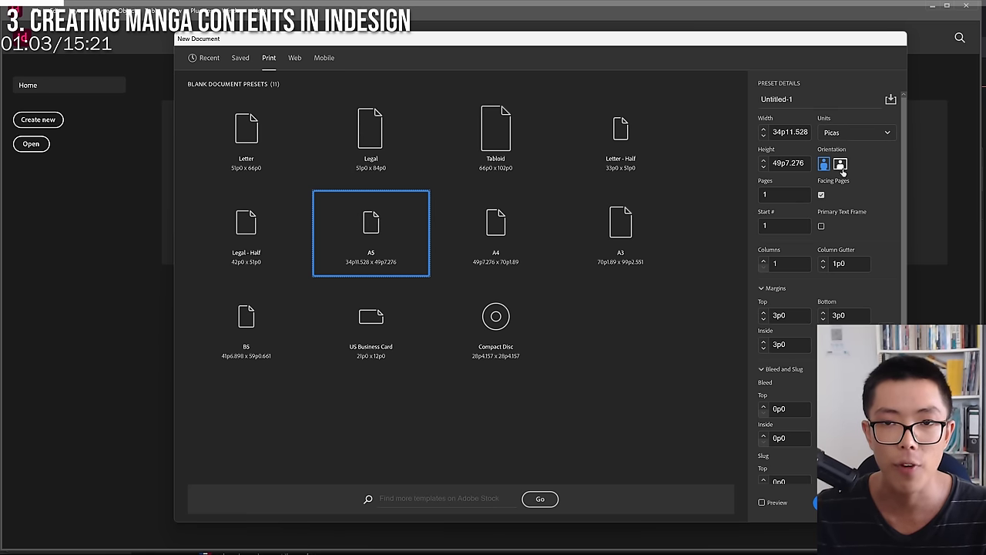
left_click(855, 132)
left_click(853, 201)
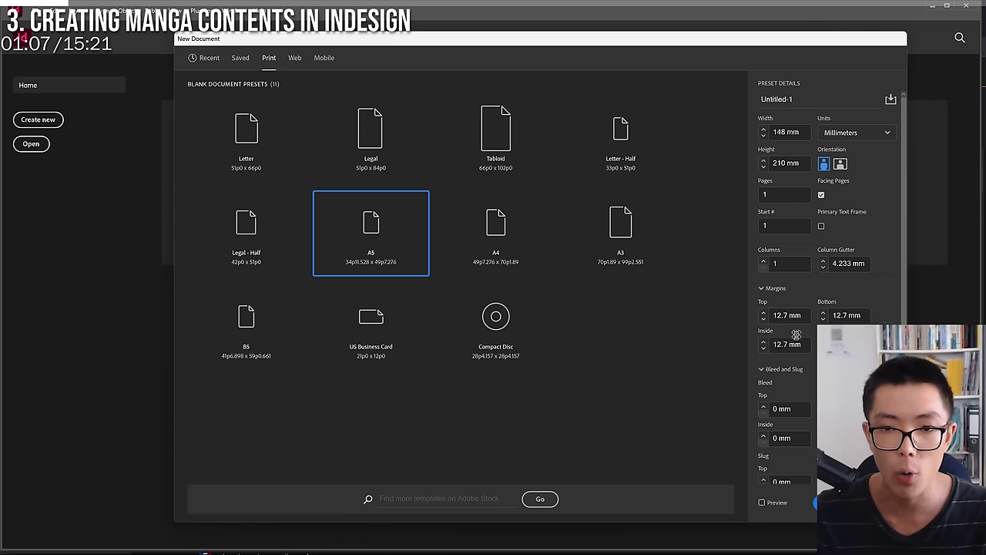
Set the top, bottom, inside and outside margins of the new document to 3 mm.
left_click_drag(801, 317, 759, 318)
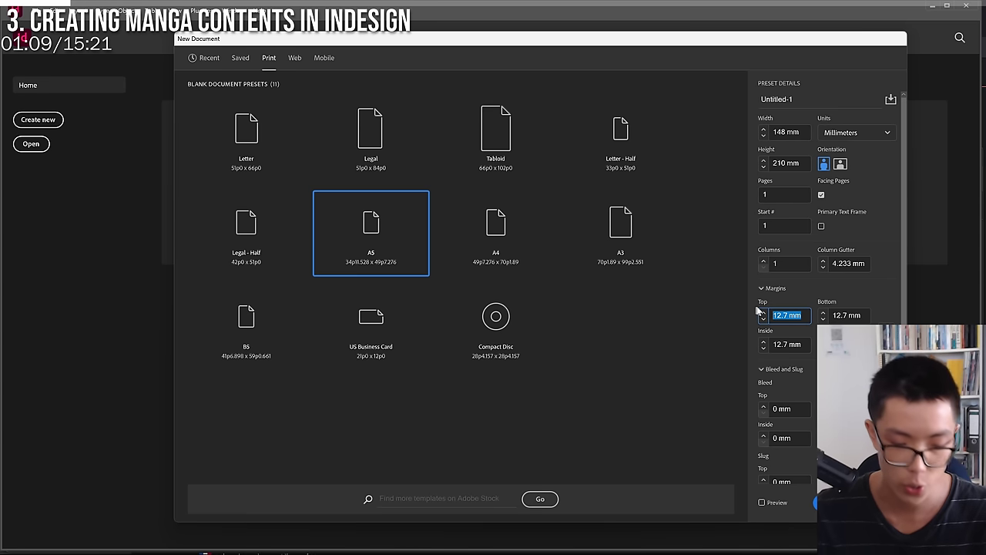
type("3")
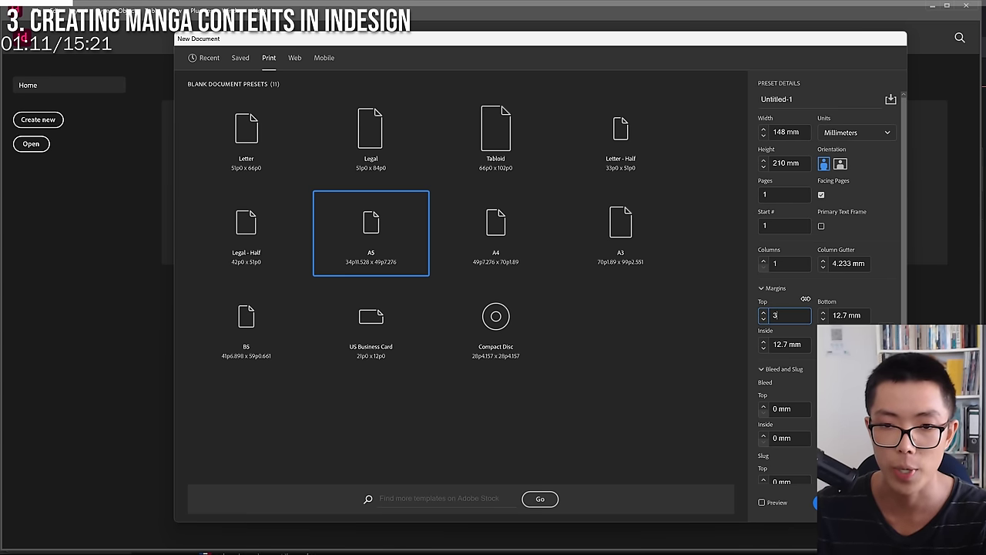
left_click(809, 292)
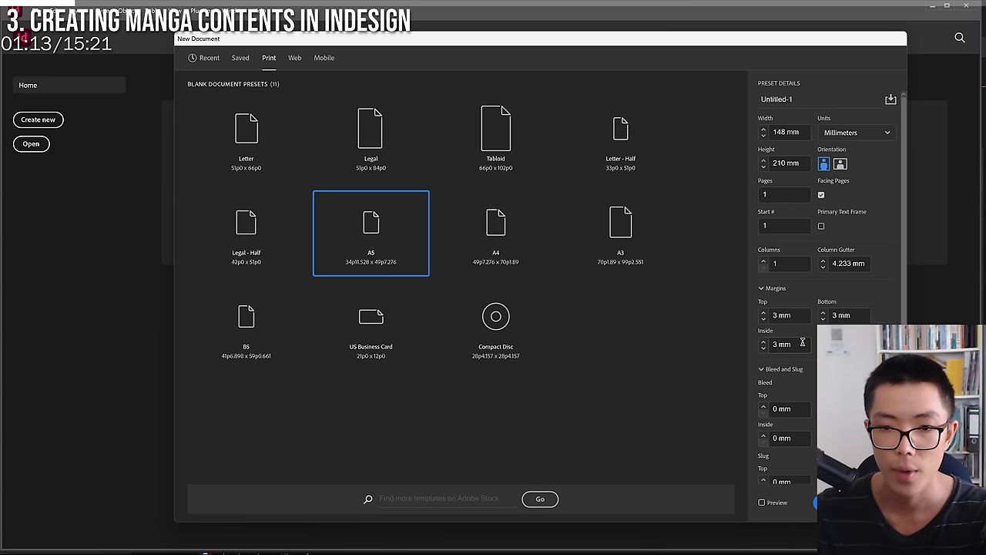
scroll(803, 346, "down", 1)
scroll(803, 351, "up", 1)
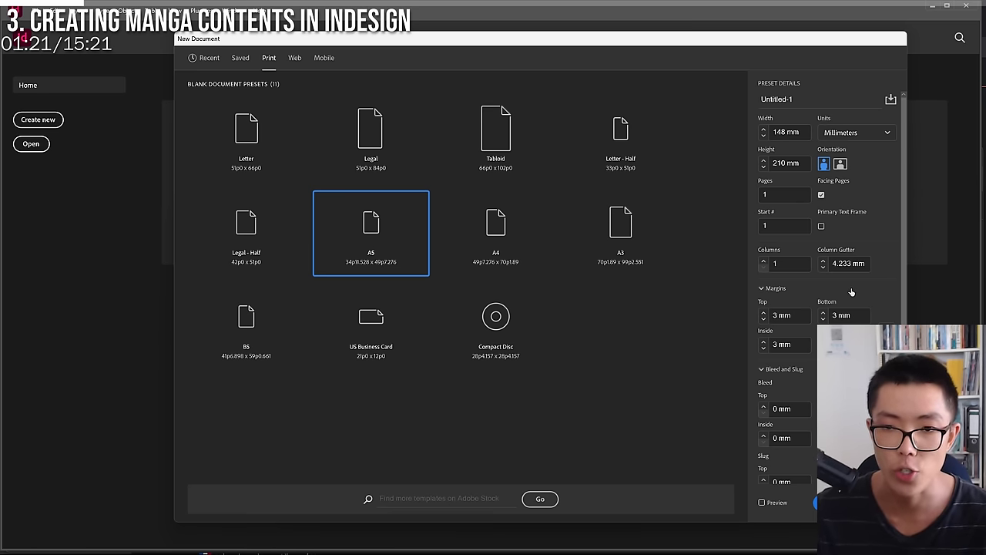
scroll(837, 302, "down", 1)
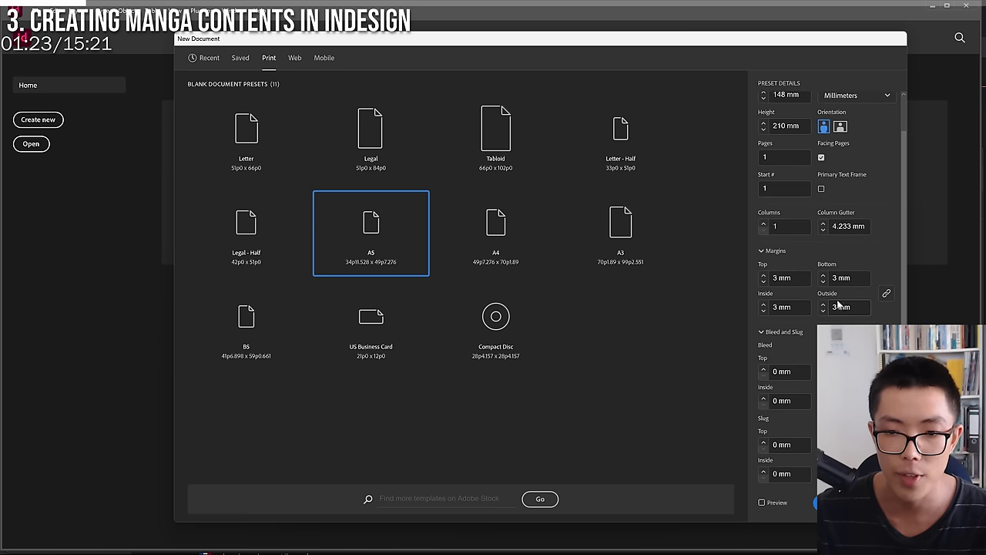
scroll(843, 296, "up", 1)
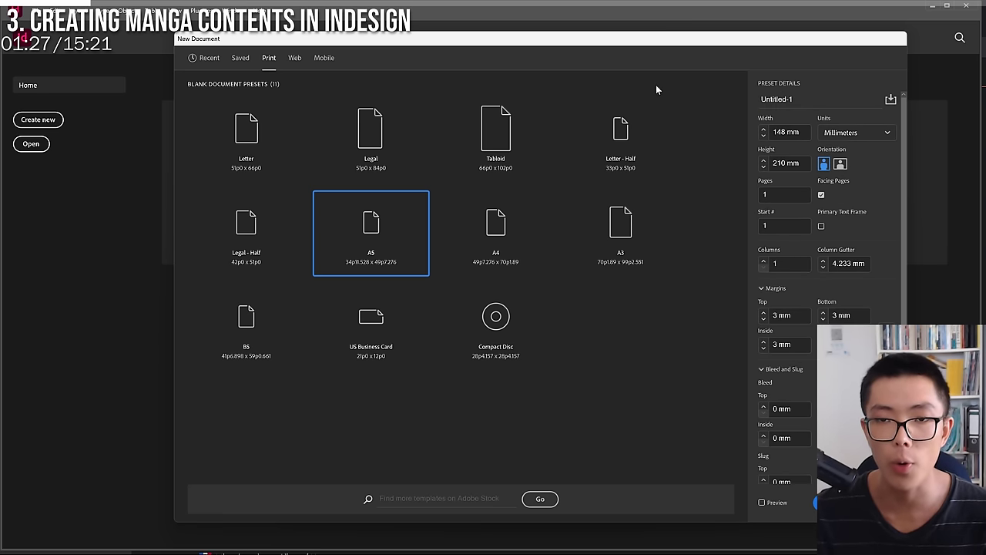
Save the current document settings as a preset named "Manga A5 Tutorial".
left_click(890, 98)
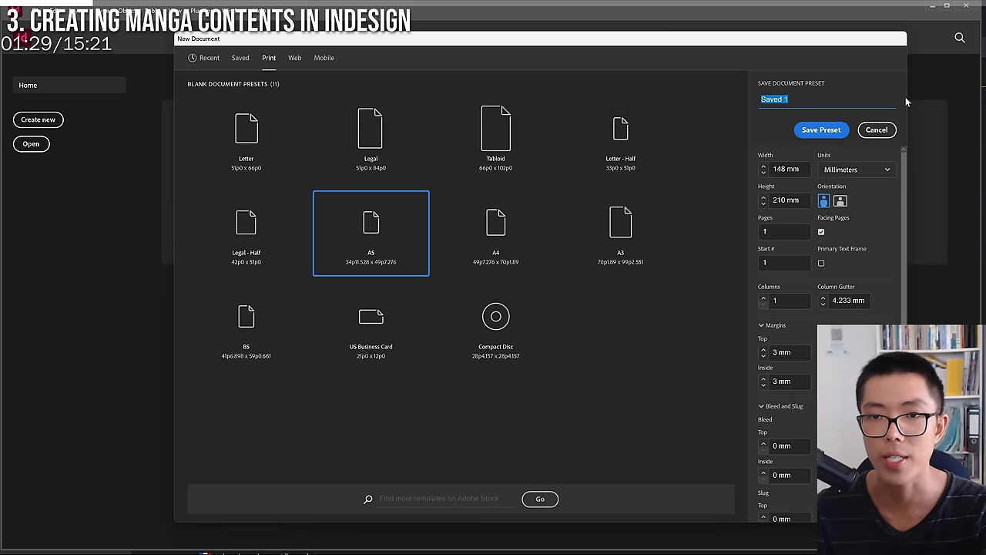
left_click(876, 129)
left_click(891, 98)
left_click(891, 98)
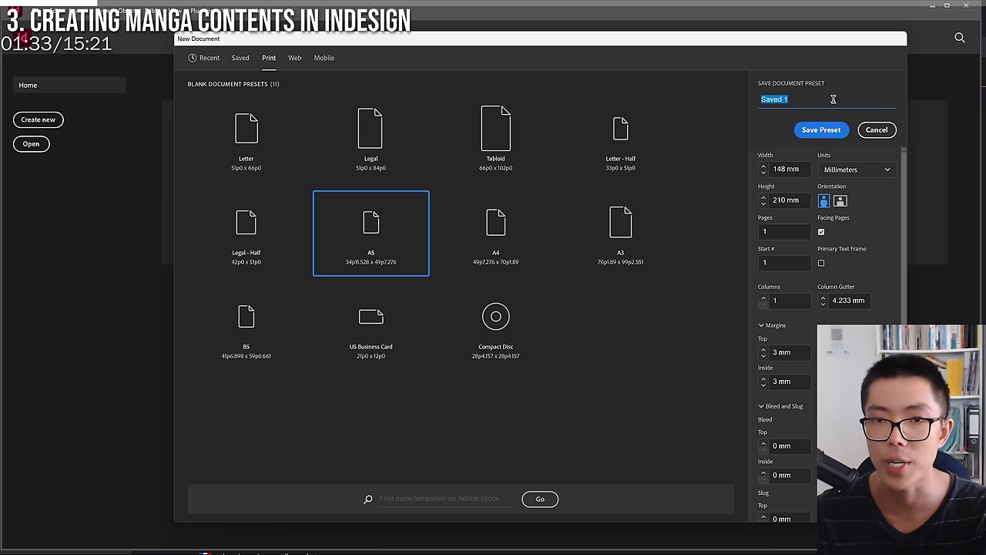
type("Manga")
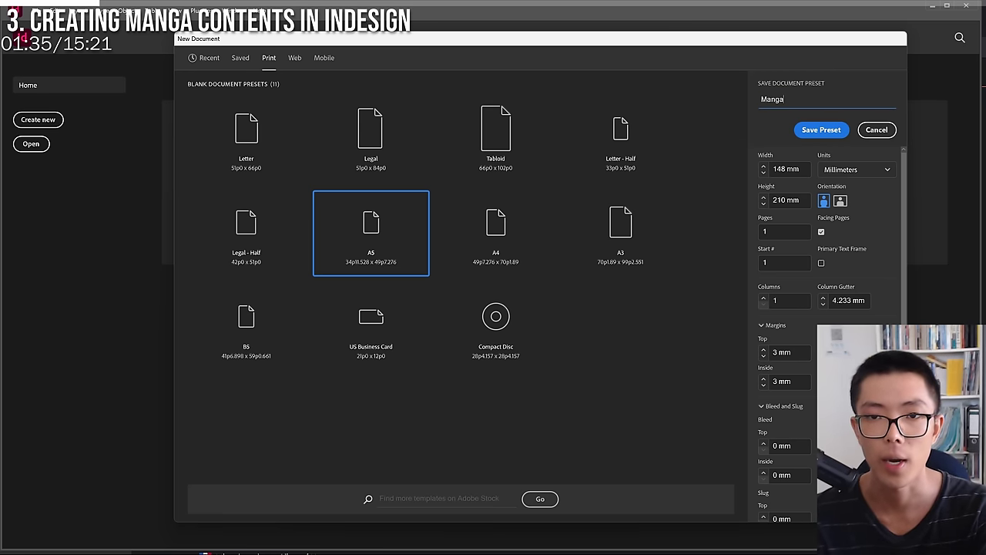
type(" Mieruko")
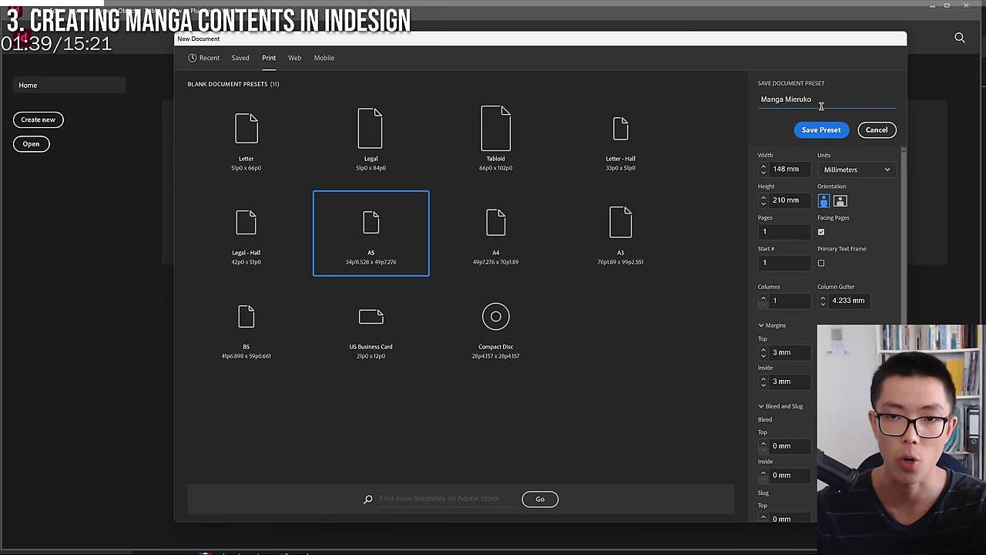
key("BackSpace")
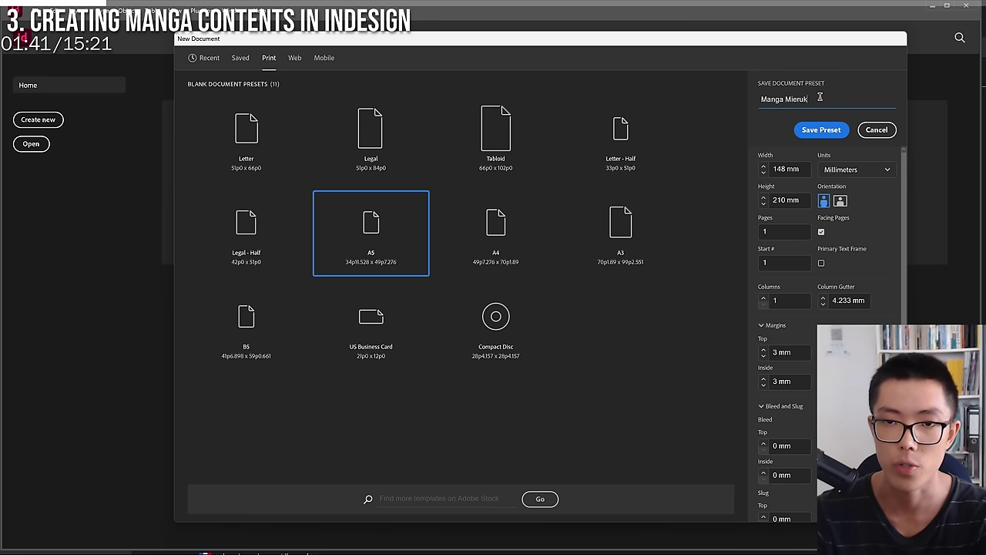
key("BackSpace")
key("BackSpace")
type("Tutorial")
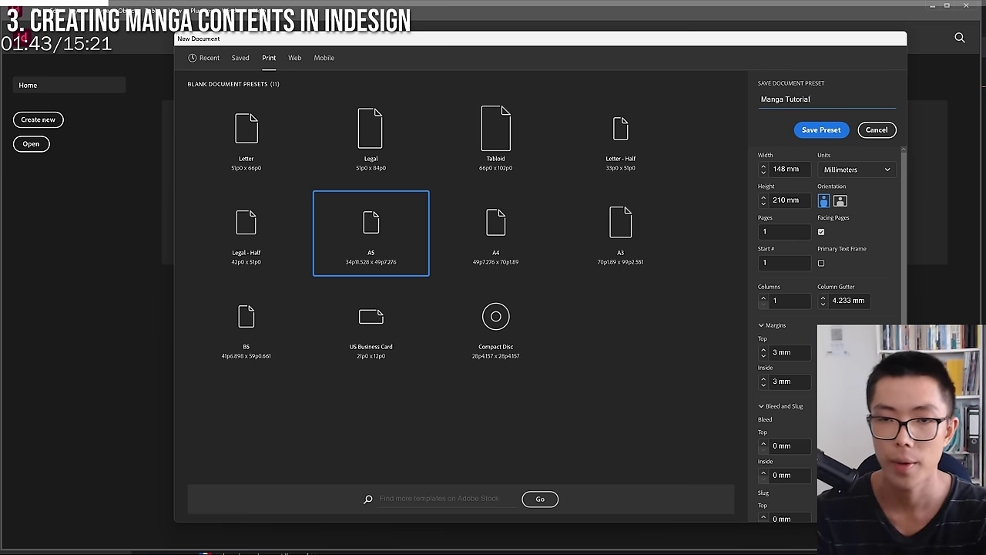
type("A5")
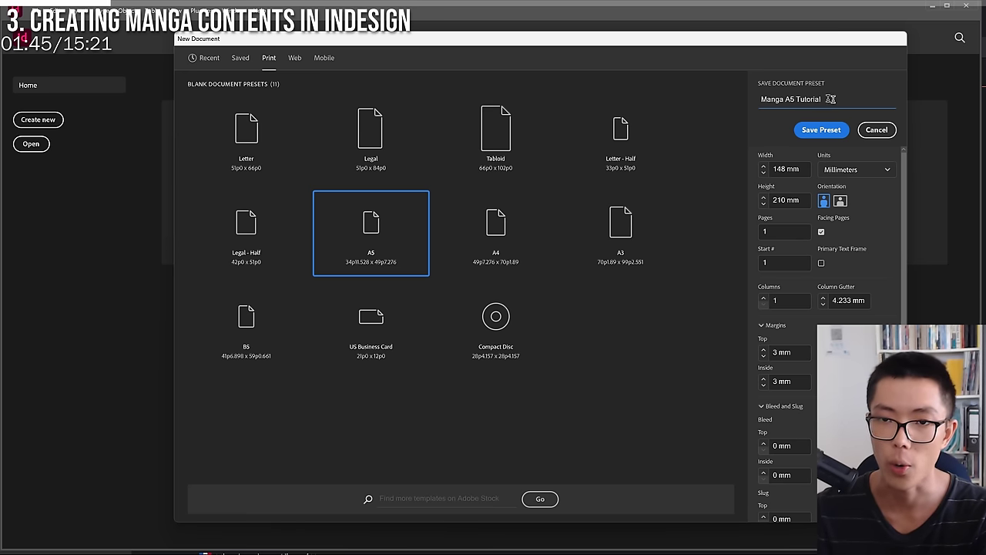
left_click(823, 129)
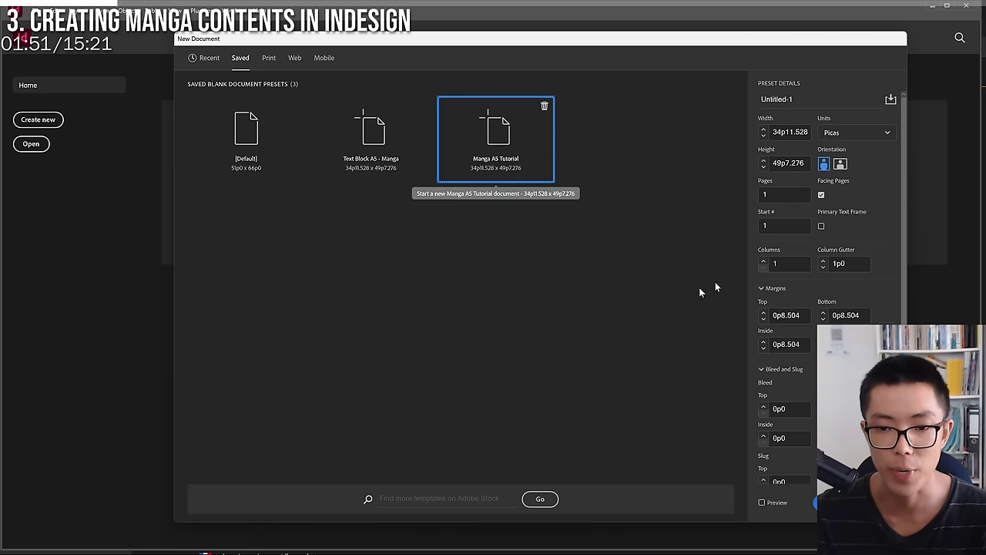
Switch the Manga A5 Tutorial preset's units to millimetres, check its margins, and create the document.
scroll(799, 326, "down", 1)
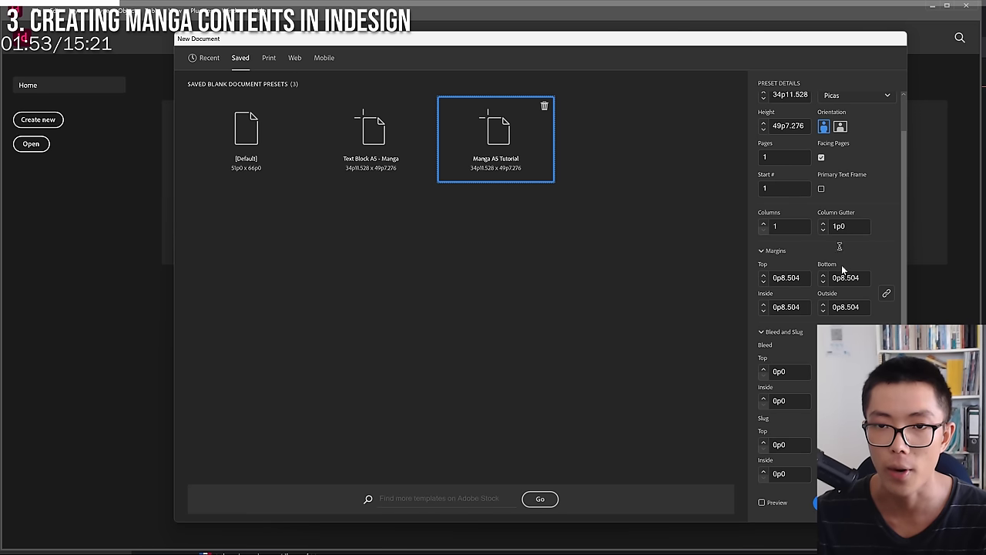
scroll(853, 141, "up", 1)
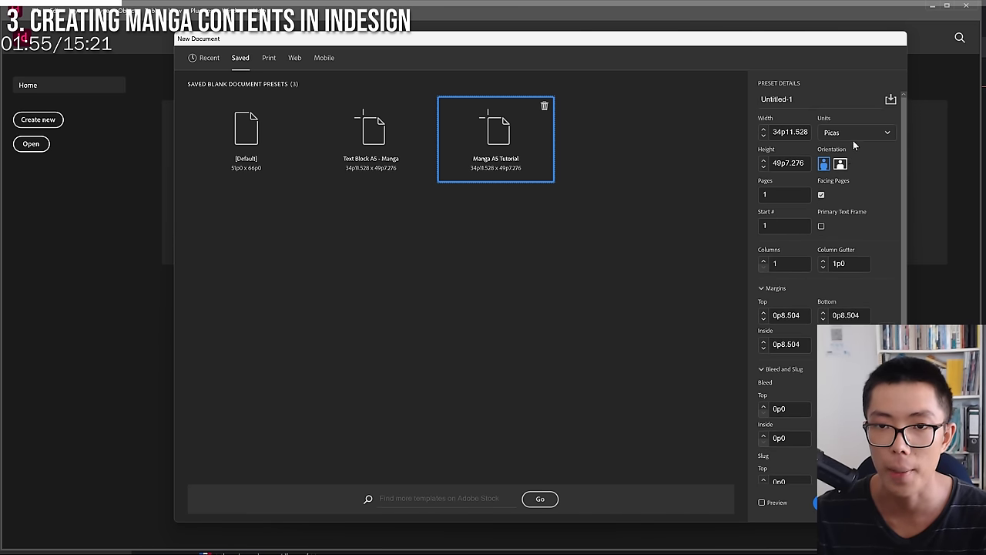
left_click(853, 133)
left_click(839, 205)
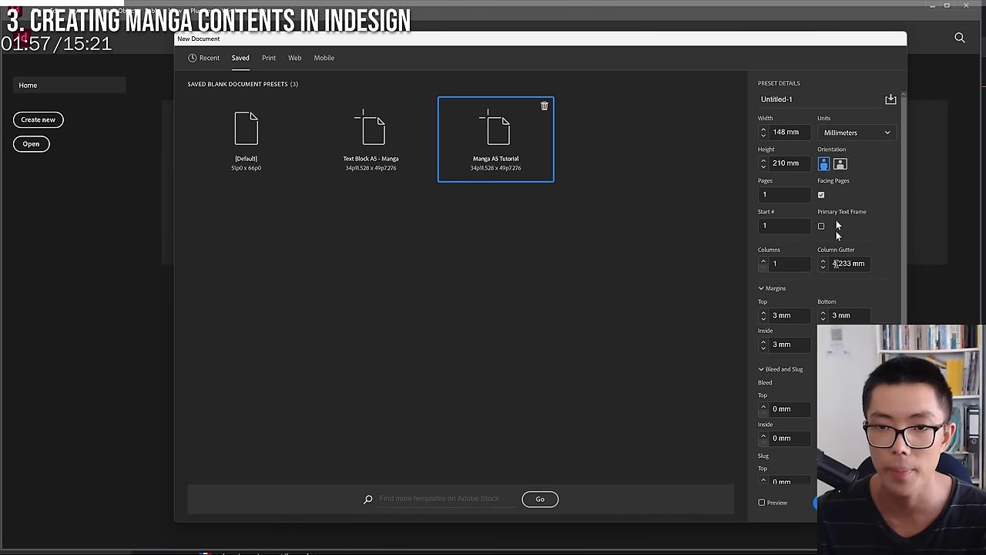
scroll(824, 309, "down", 1)
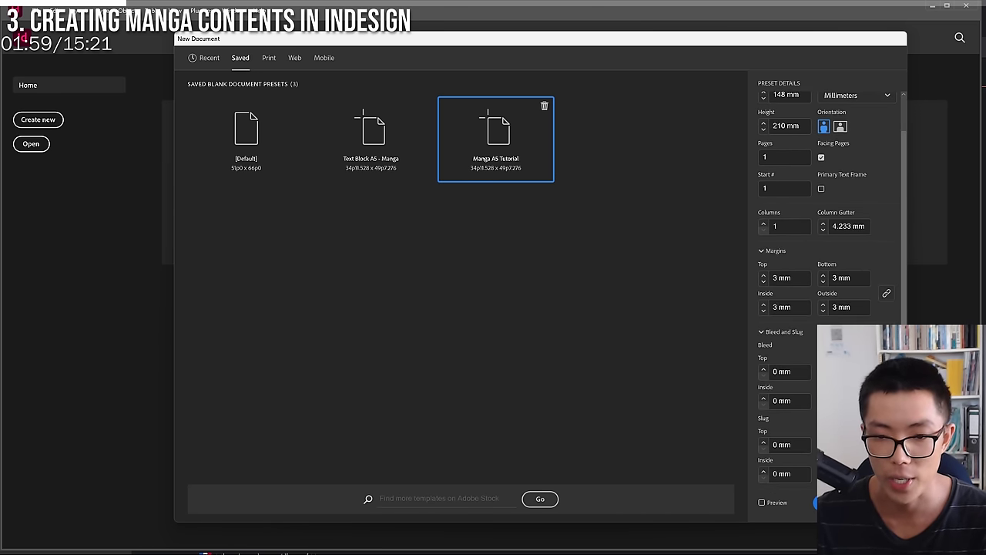
left_click(844, 502)
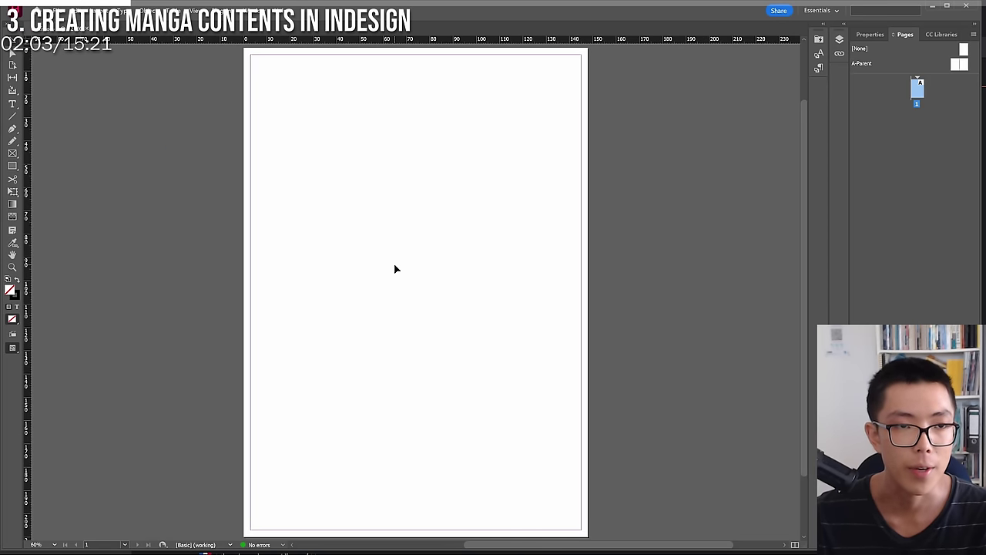
Open the A-Parent spread for editing, comparing it with page 1.
left_click(862, 65)
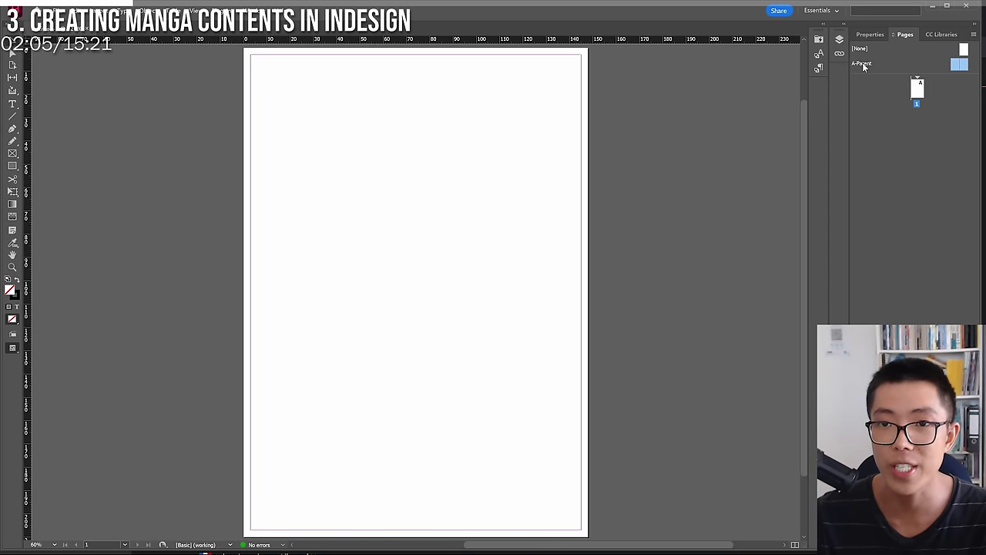
double_click(863, 63)
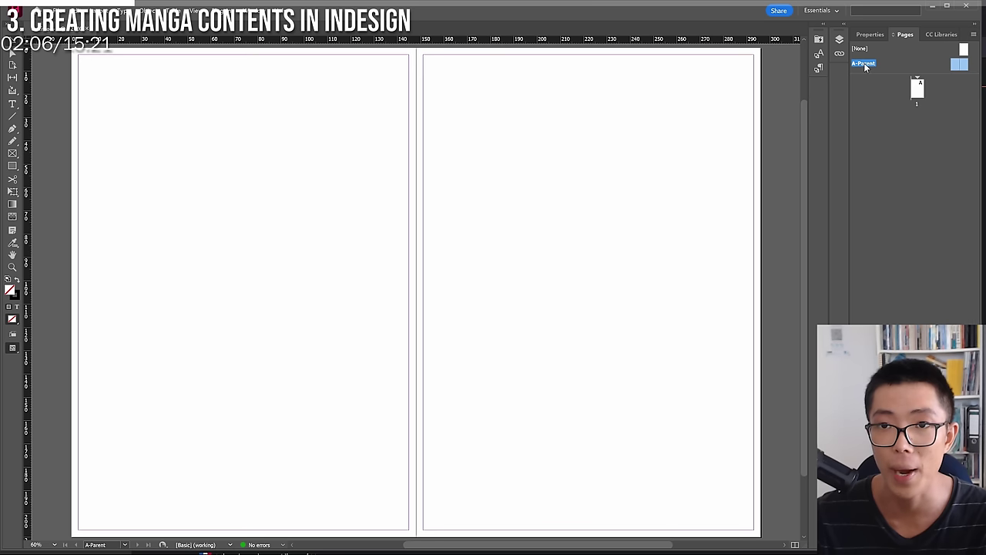
double_click(917, 86)
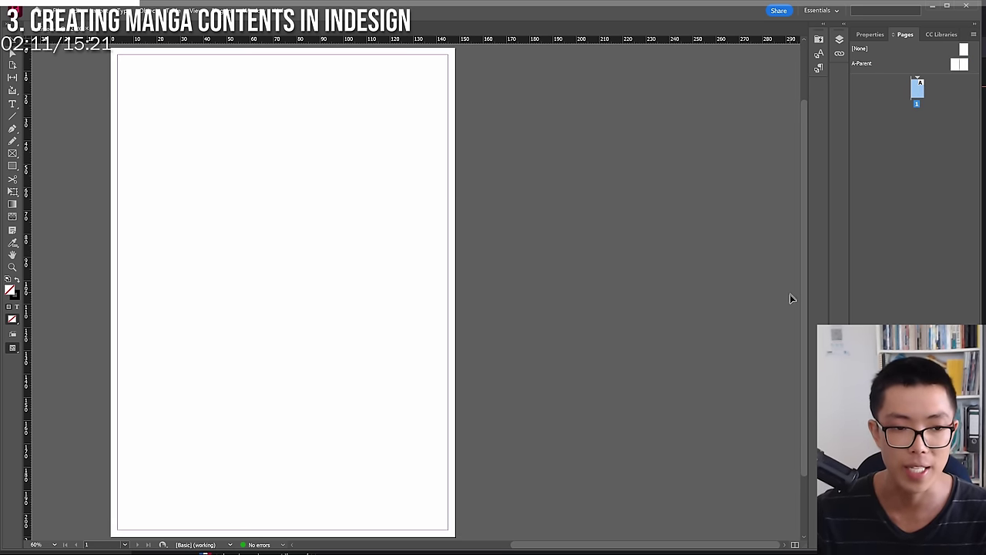
double_click(862, 63)
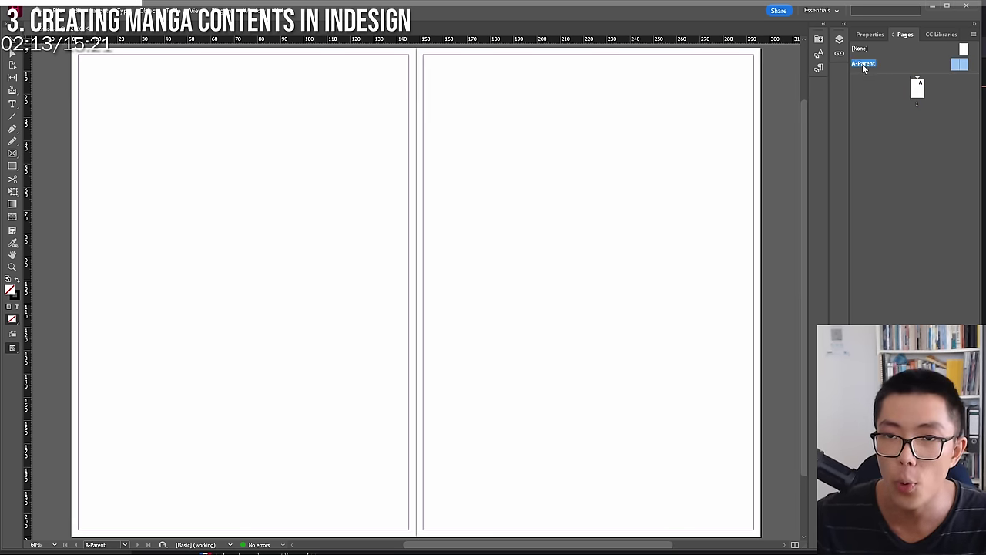
key("Return")
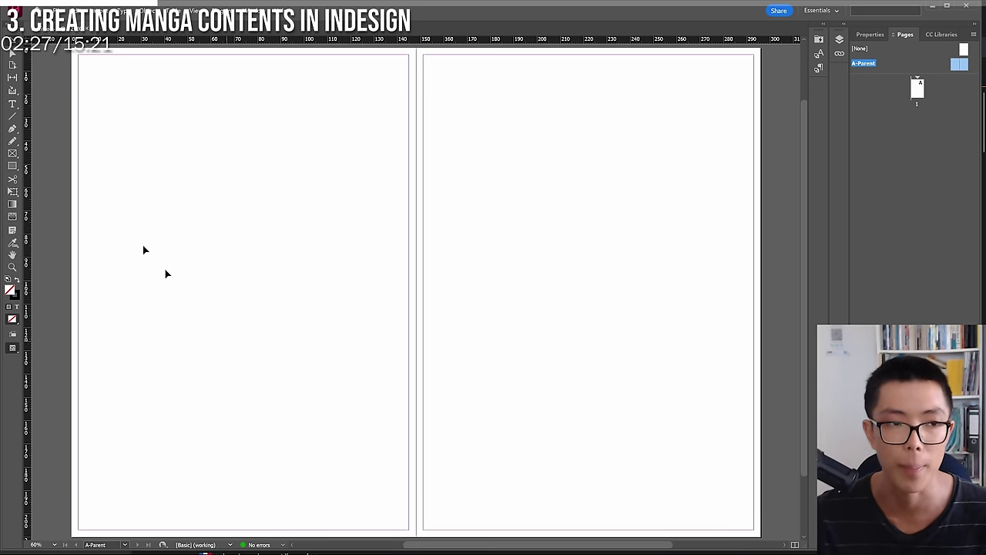
Draw rectangle frames on both A-Parent pages, one filling the left page's margins and one on the right page reaching its outer edge.
left_click(12, 154)
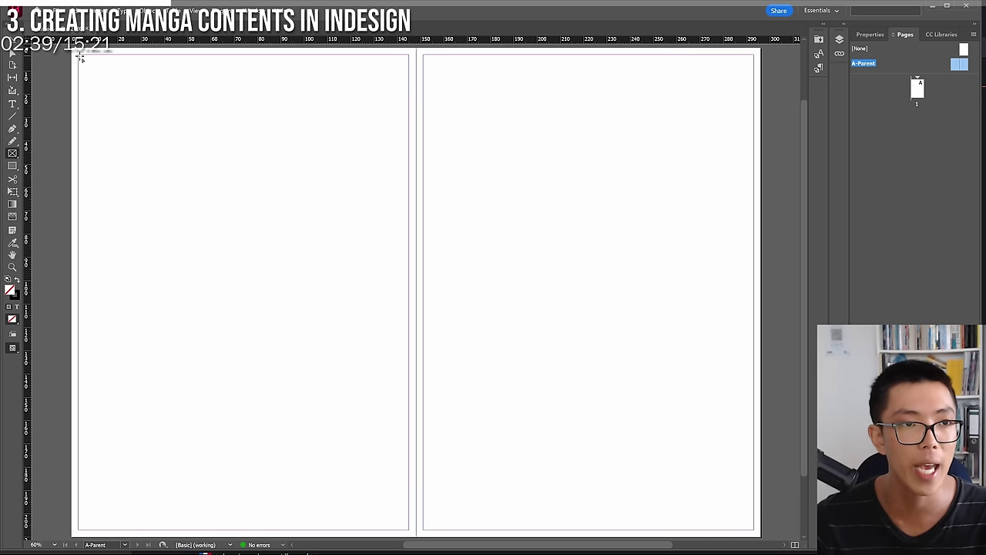
left_click_drag(79, 58, 191, 365)
key("ctrl+z")
left_click_drag(78, 55, 408, 530)
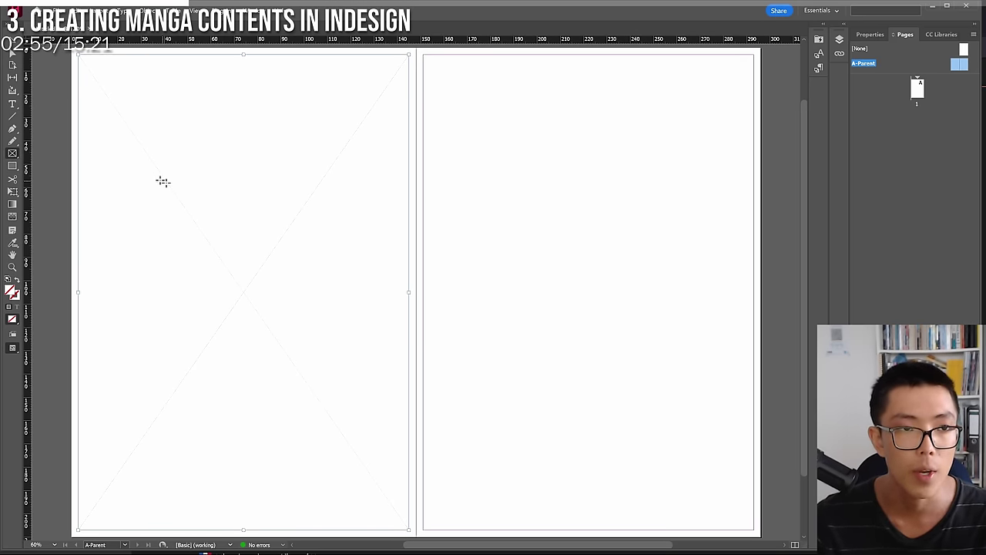
left_click_drag(423, 56, 755, 531)
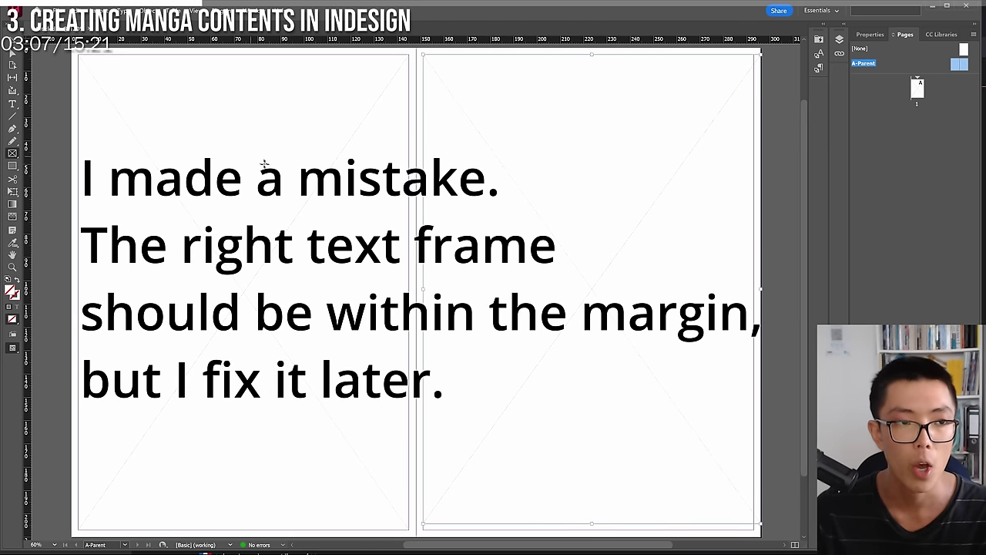
Add a small text frame in the bottom-left margin corner of the left parent page, with a font size of 24 pt.
key("t")
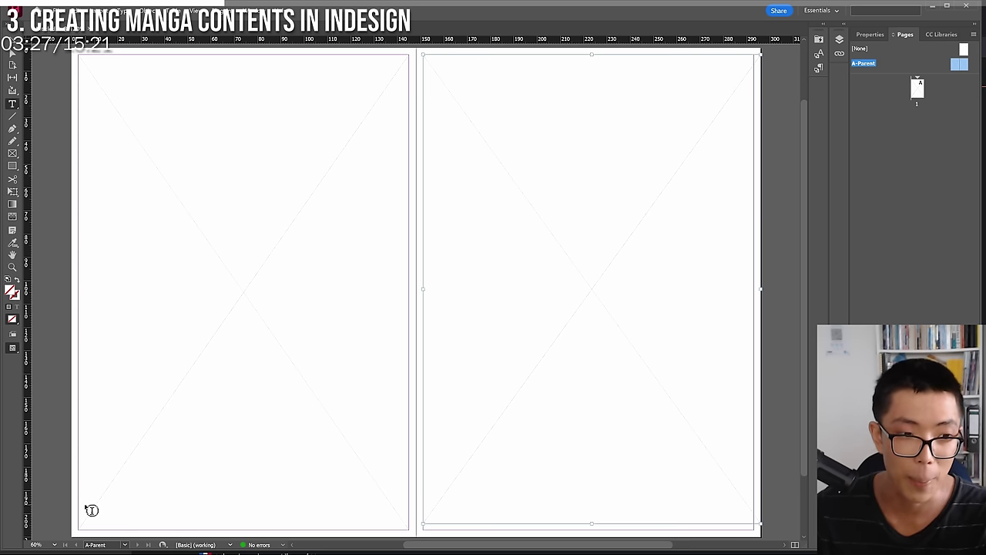
left_click_drag(78, 514, 173, 532)
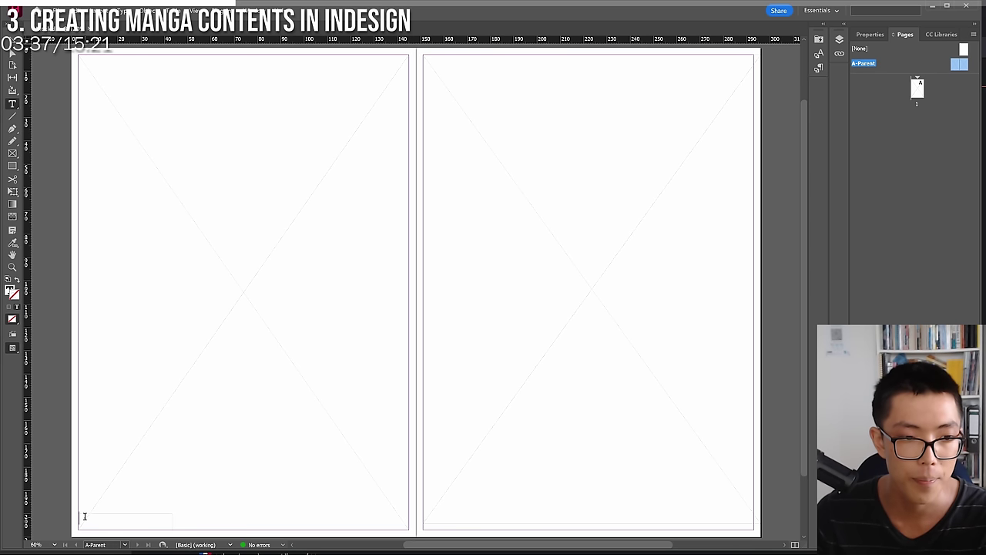
left_click(868, 34)
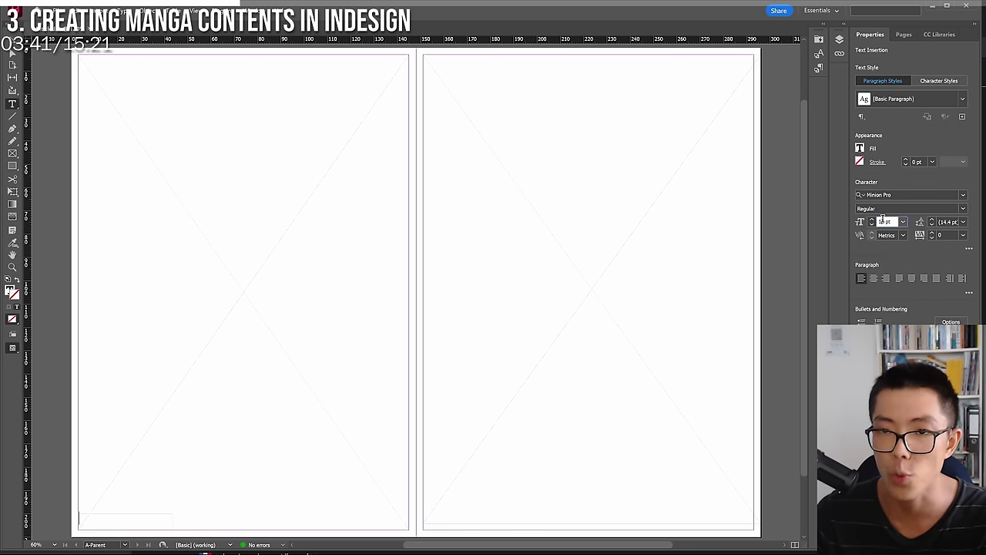
type("24")
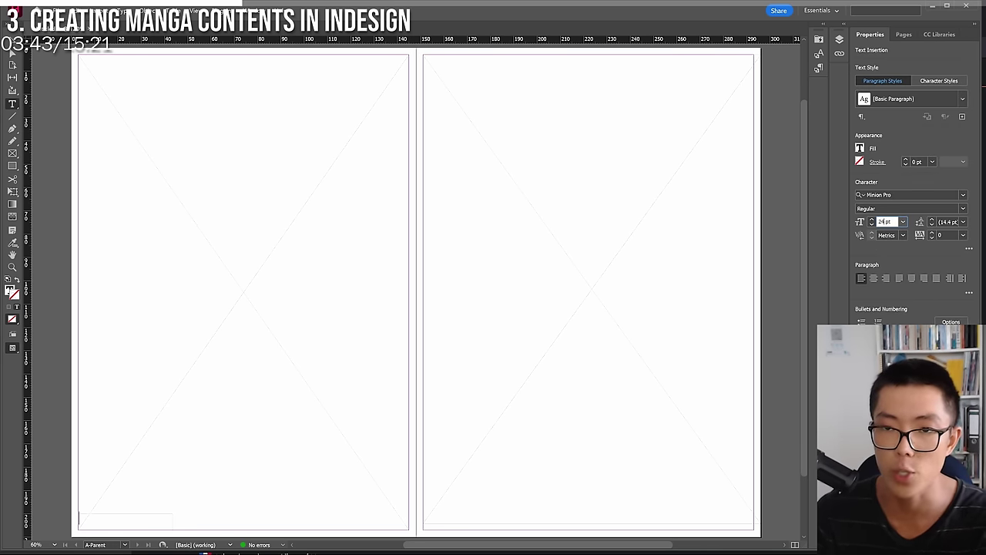
key("Return")
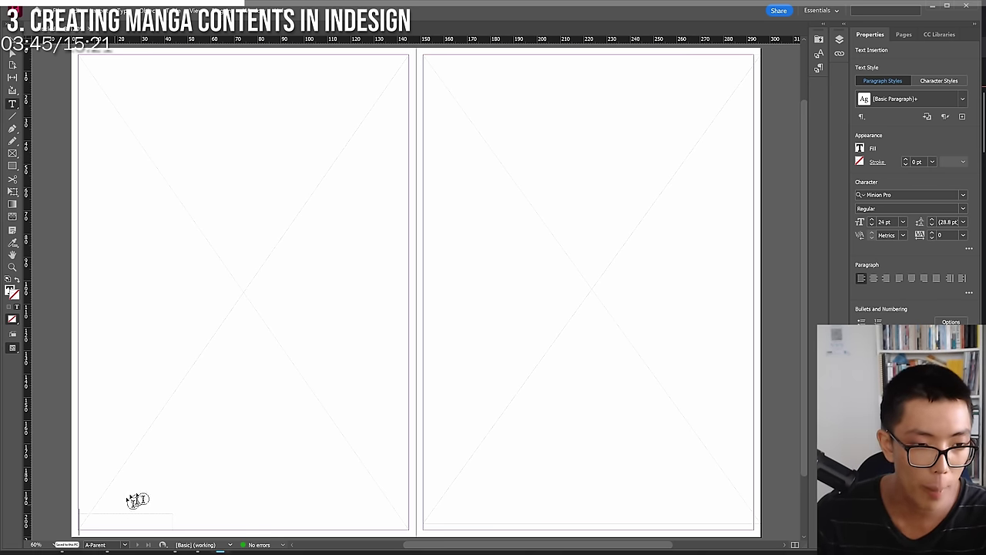
Set the font of the left parent page's text frame to Bebas Neue.
left_click(917, 195)
type("bebas")
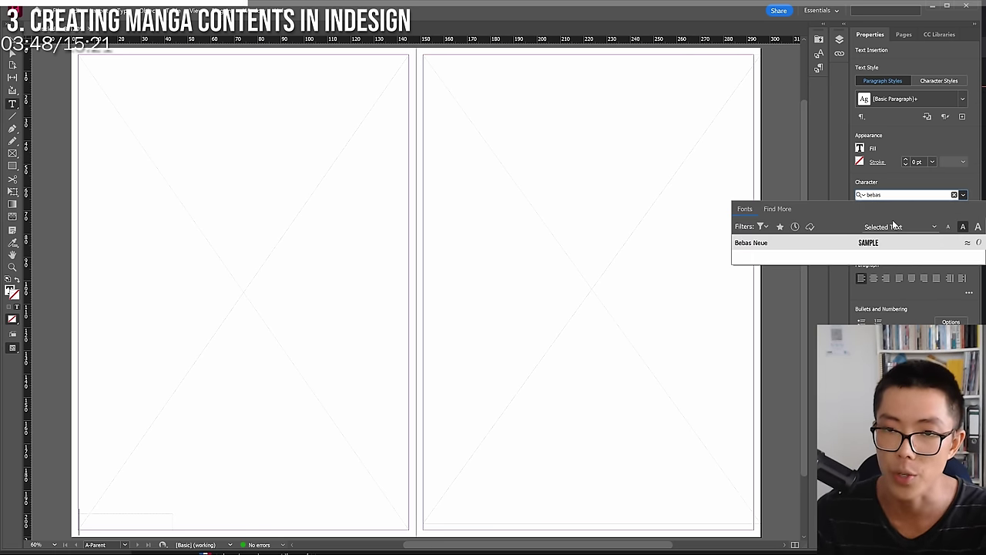
left_click(876, 244)
Switch to Firefox, search the web for the Bebas Neue font in a new tab, and open its DaFont page.
key("super")
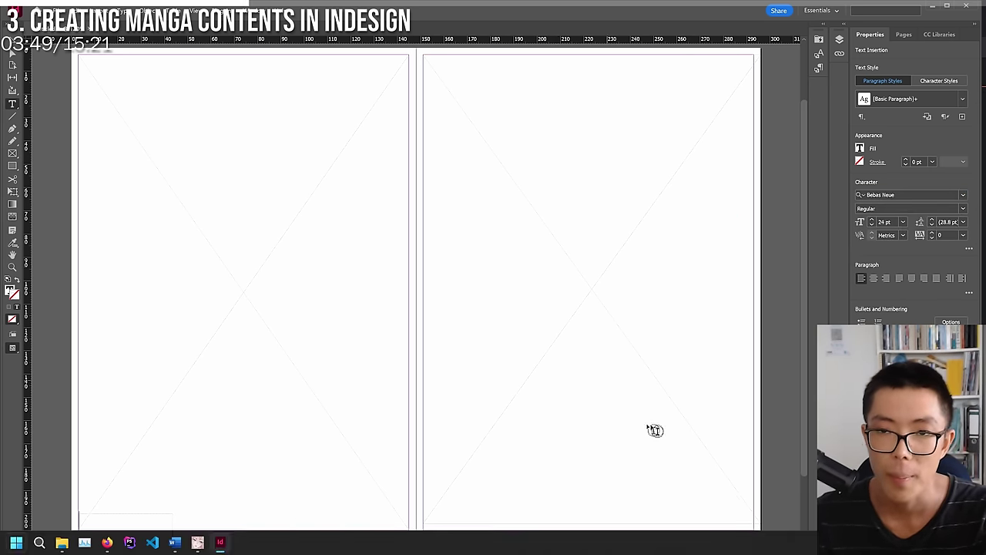
left_click(108, 543)
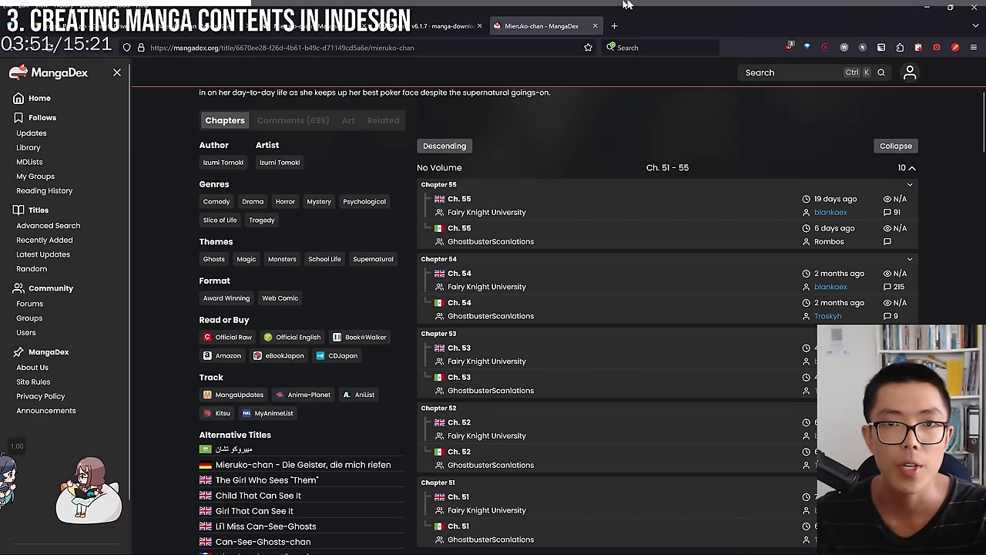
key("ctrl+t")
type("bebas neueu")
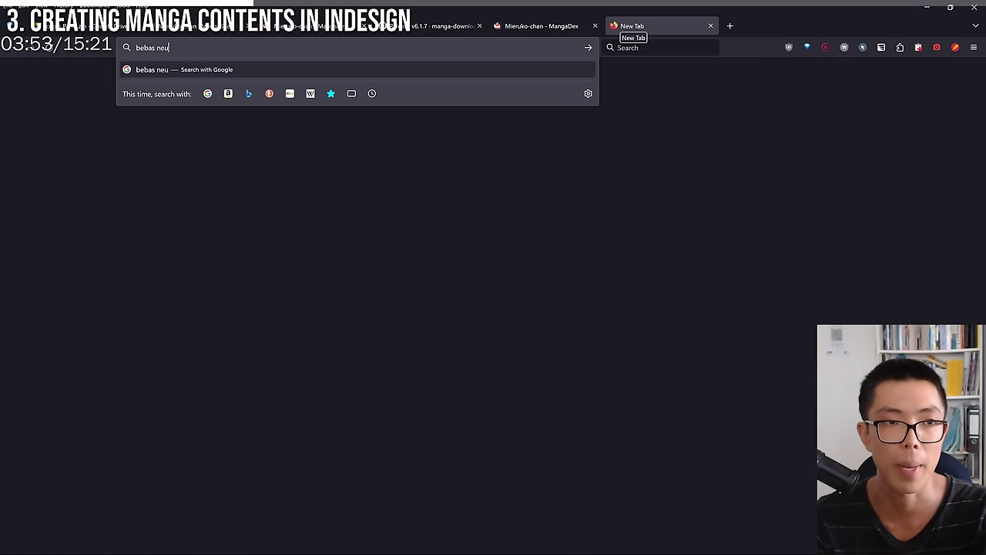
key("Return")
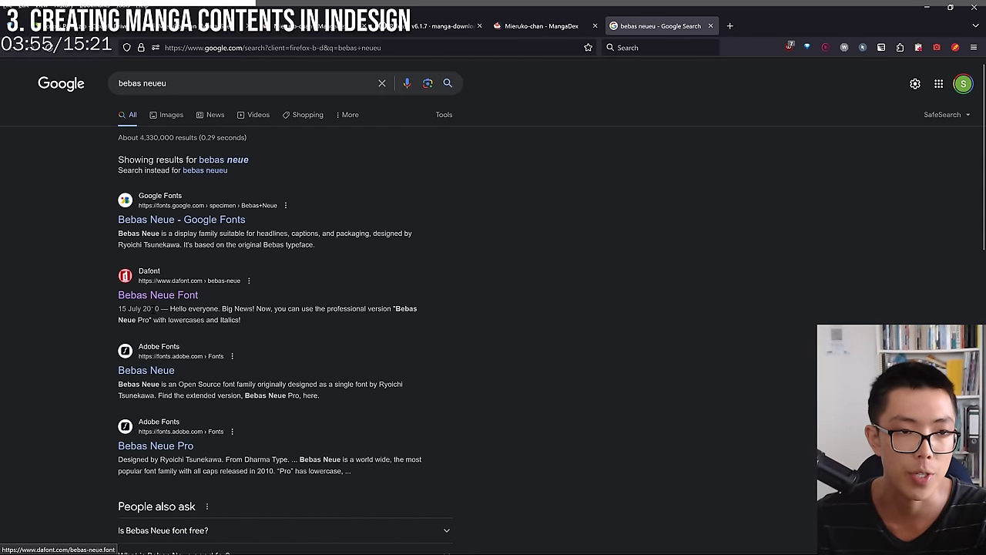
left_click(158, 295)
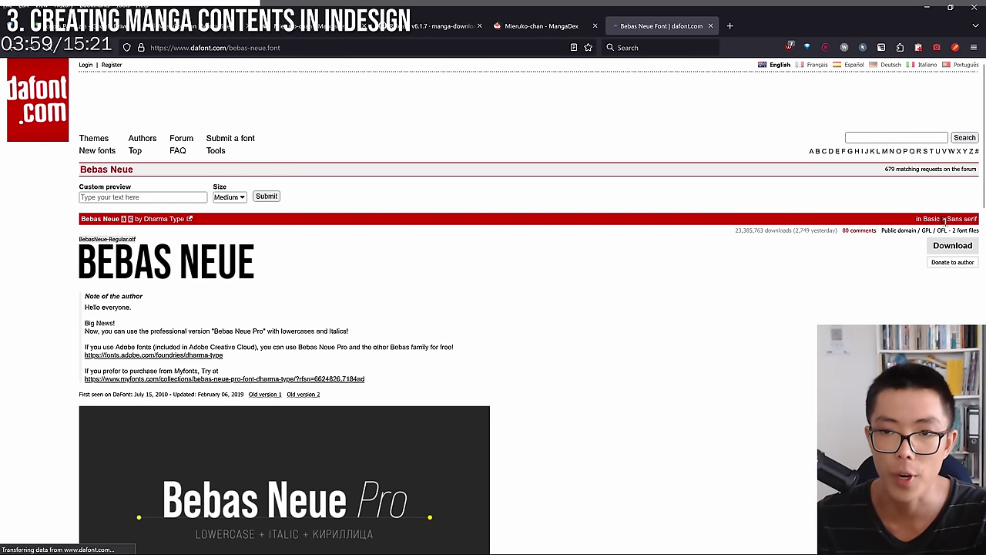
Download bebas_neue.zip from DaFont and open the Compressed downloads folder that contains it.
left_click(919, 251)
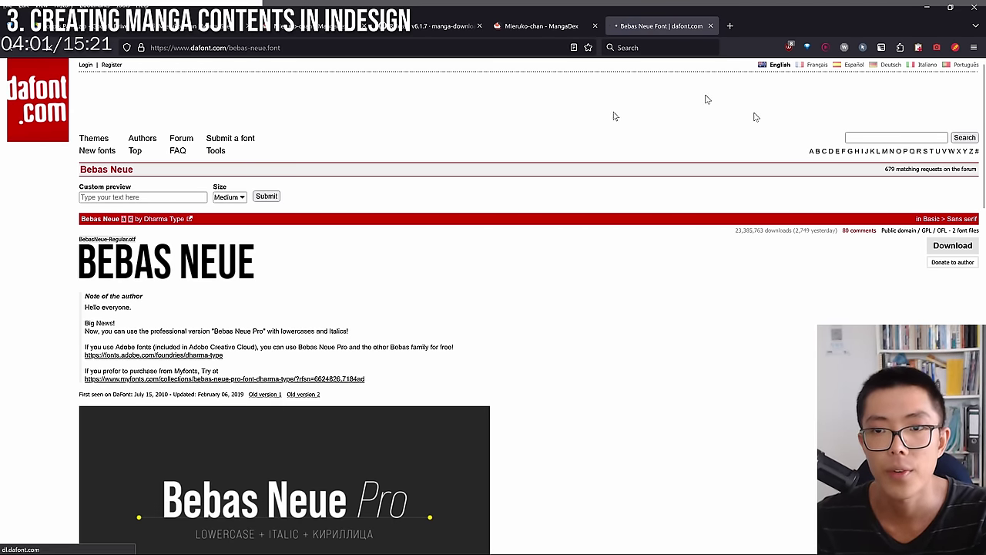
left_click(467, 317)
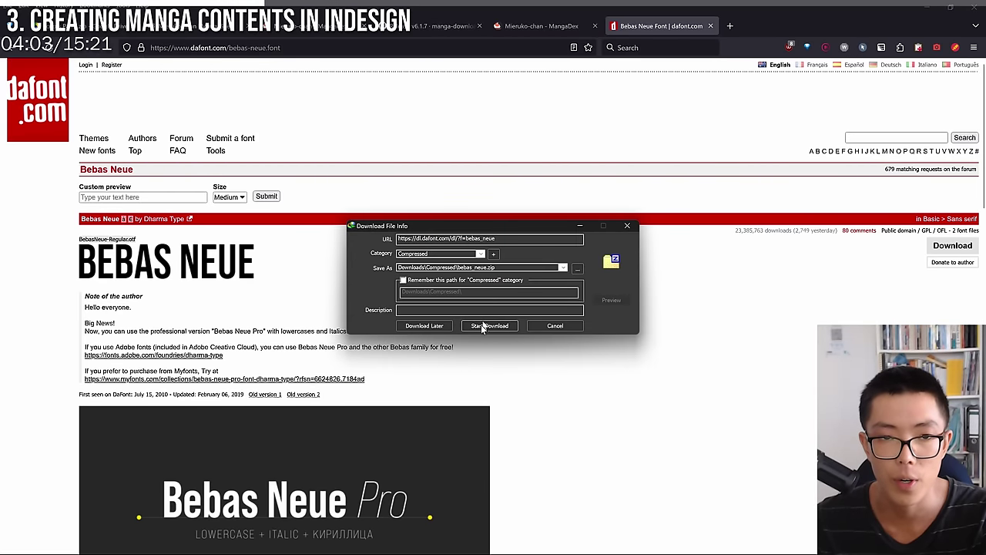
left_click(511, 324)
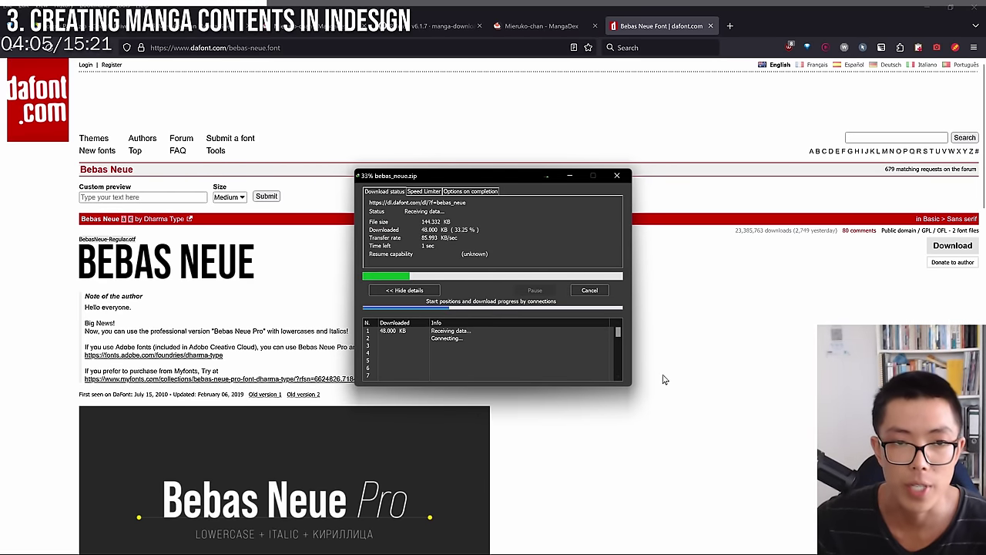
left_click(512, 313)
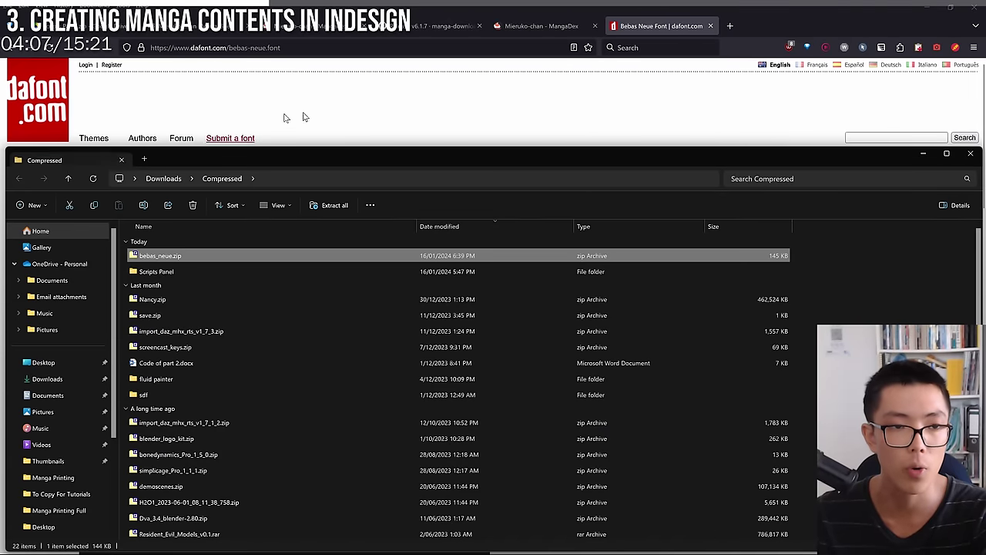
Create a folder named bebas in the Compressed folder and move bebas_neue.zip into it.
right_click(824, 325)
mouse_move(805, 401)
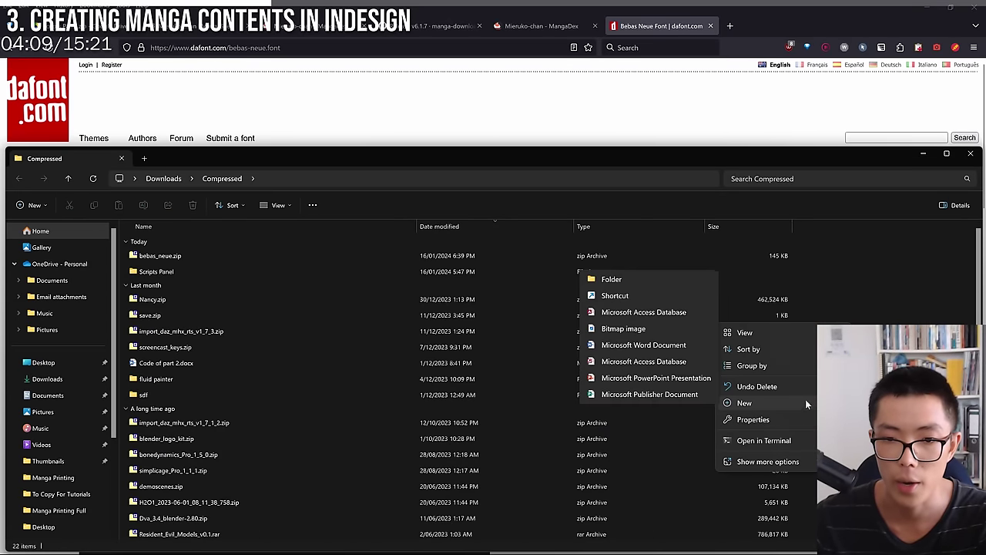
left_click(605, 220)
type("bebas")
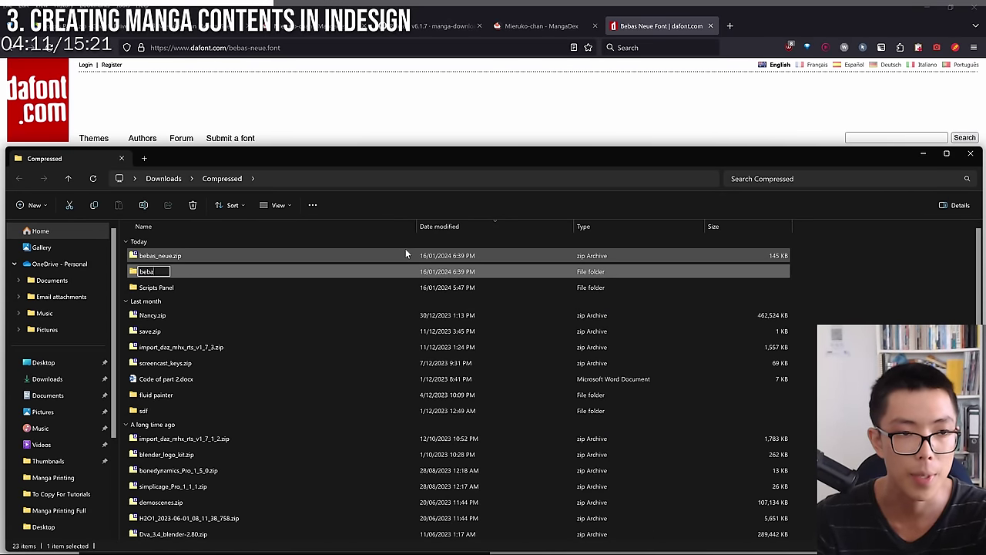
key("Return")
left_click(406, 255)
key("ctrl+x")
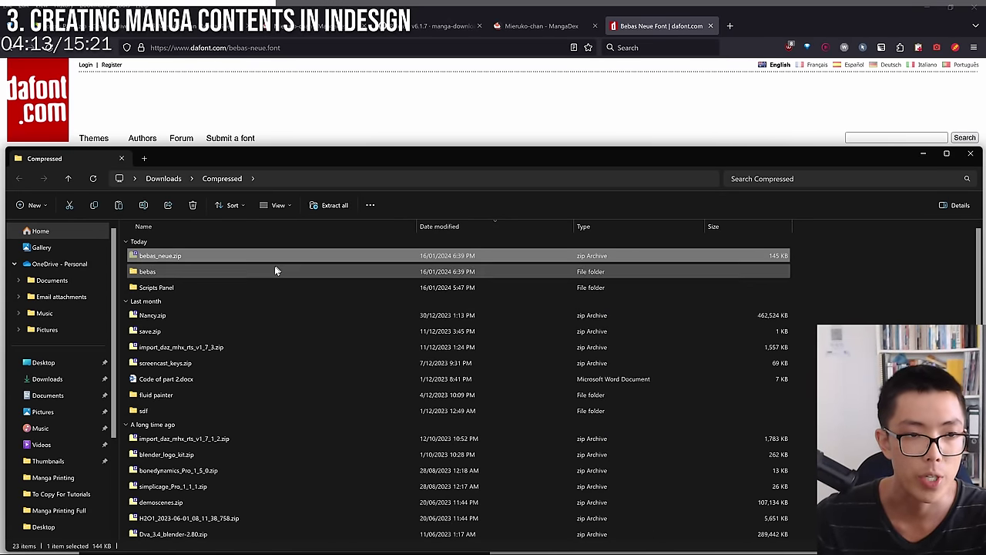
double_click(275, 271)
key("ctrl+v")
Extract the contents of bebas_neue.zip directly into the bebas folder with 7-Zip.
right_click(187, 263)
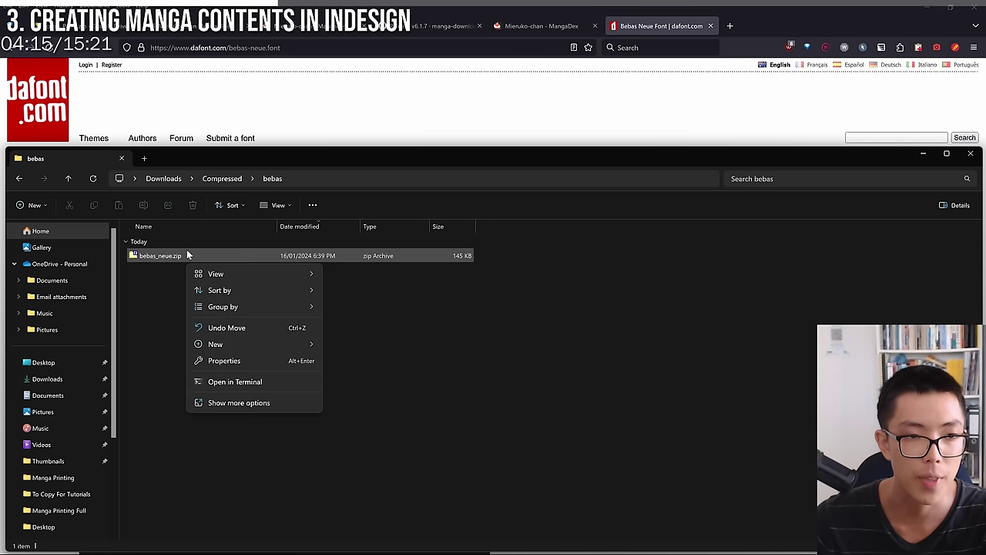
right_click(187, 255)
left_click(257, 457)
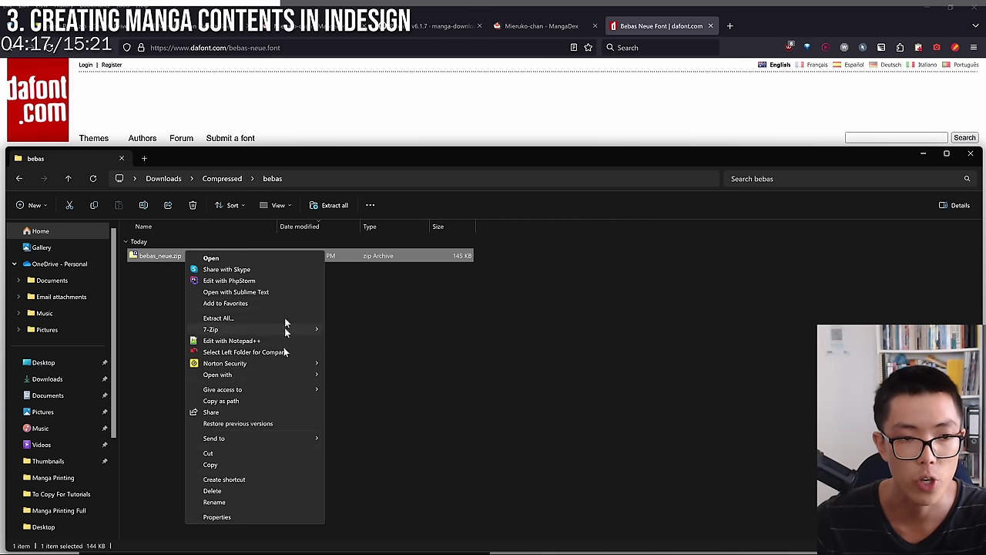
mouse_move(265, 329)
left_click(361, 364)
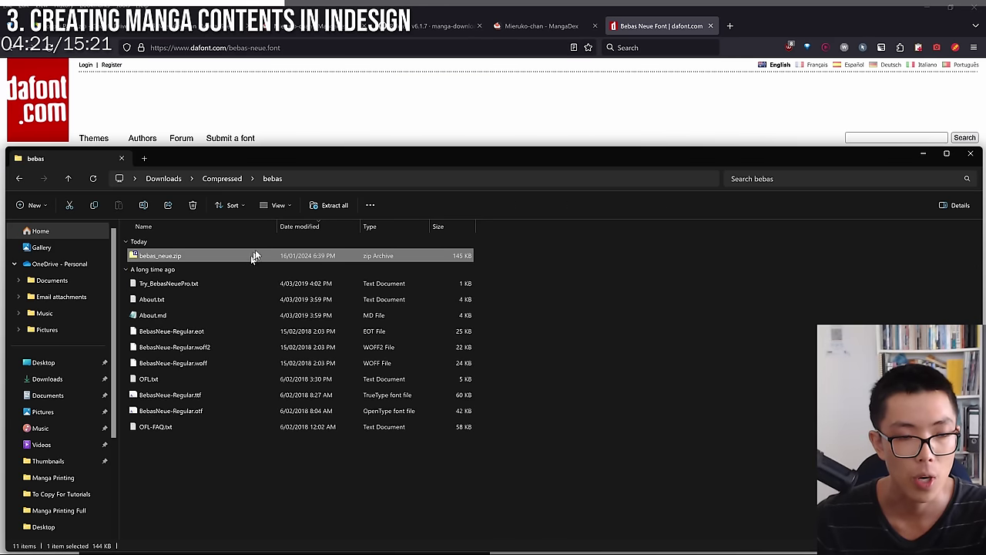
Preview the BebasNeue-Regular.ttf font file and try to install the font.
double_click(212, 395)
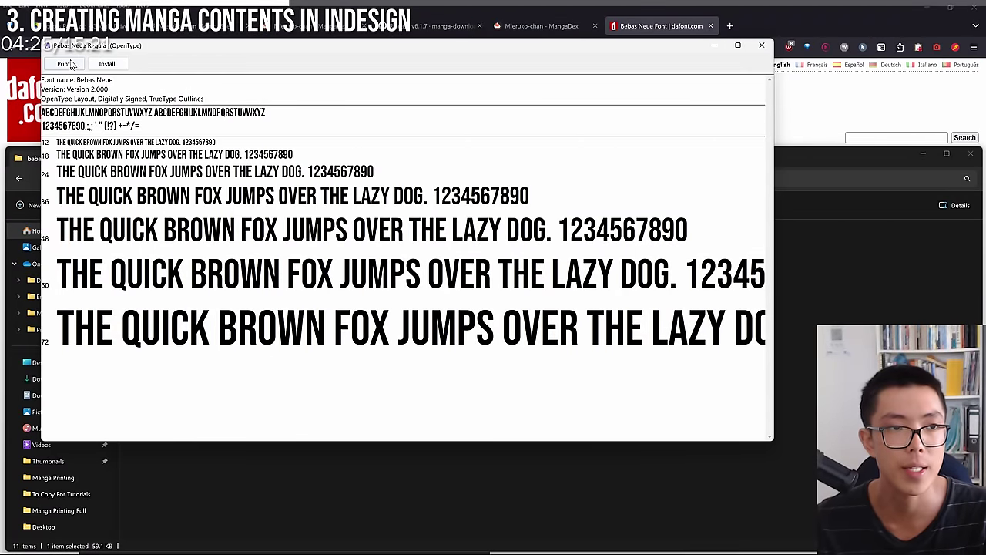
left_click(761, 44)
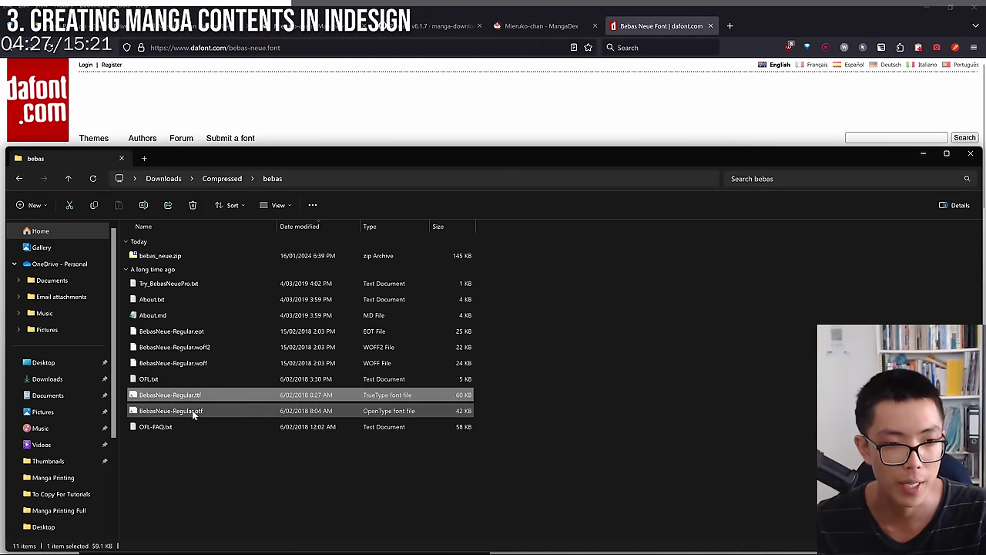
double_click(187, 405)
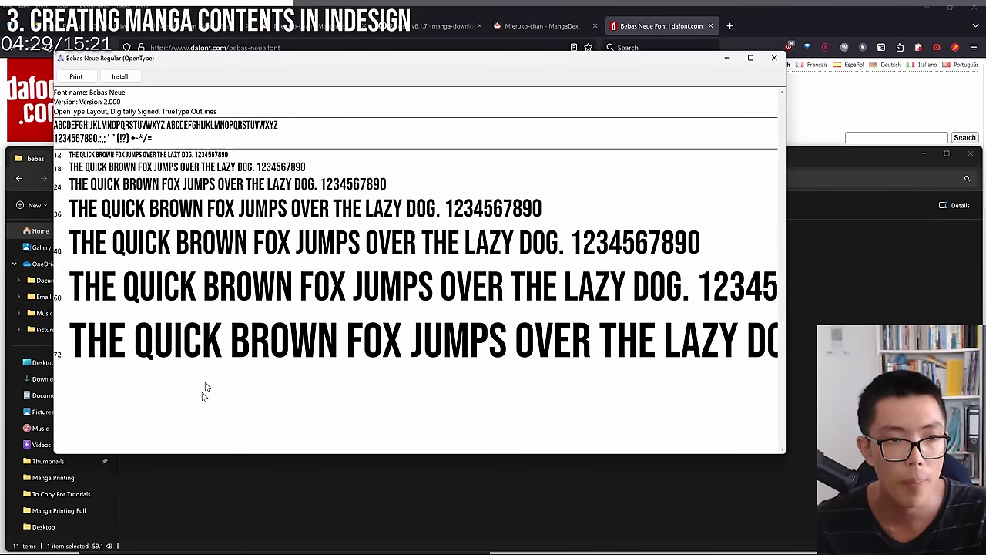
left_click(120, 77)
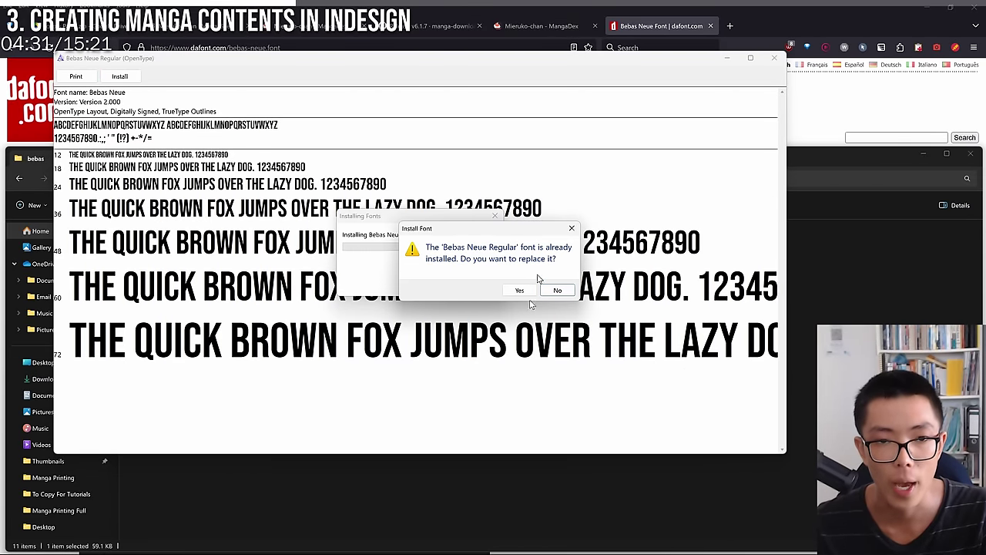
left_click(572, 227)
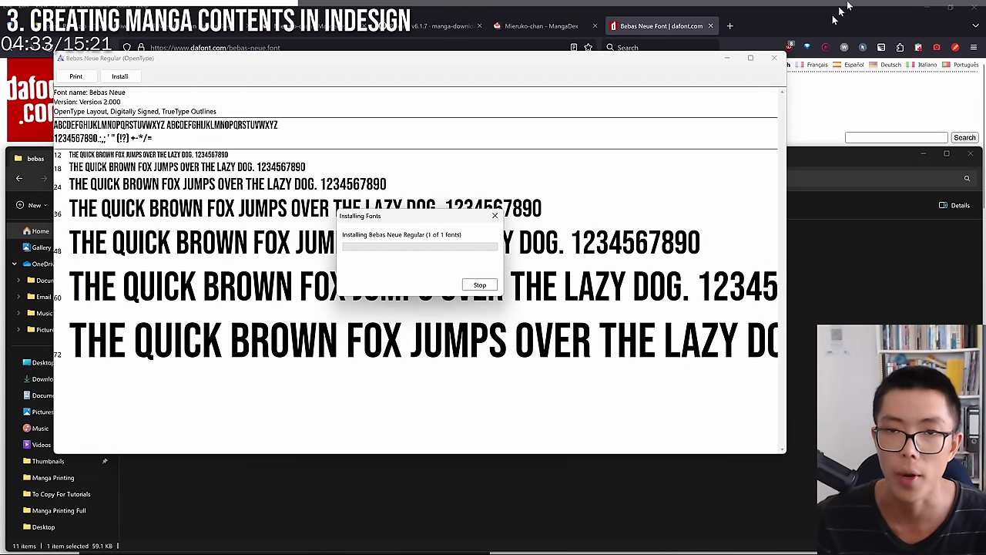
left_click(775, 58)
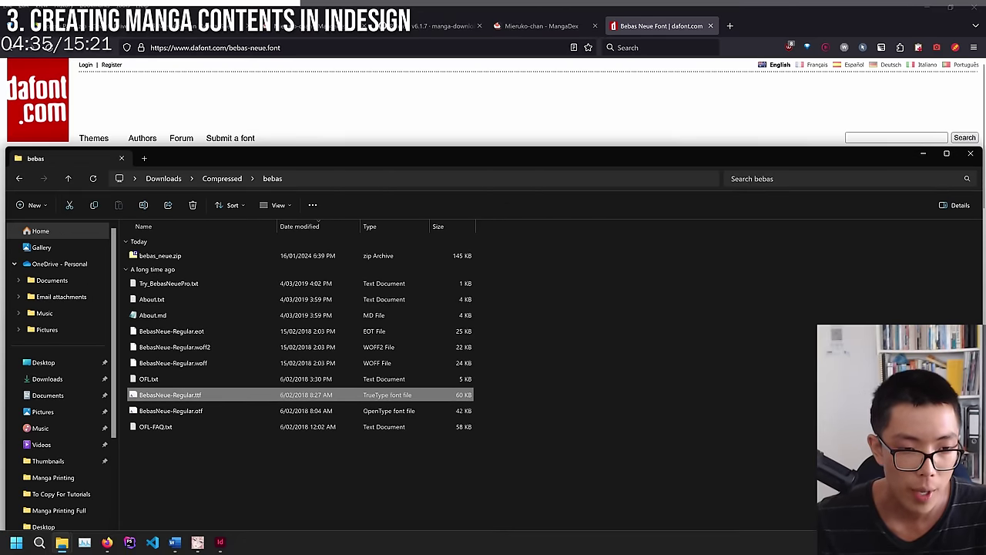
Switch back to InDesign and insert a Current Page Number marker in the left parent page's text frame.
left_click(220, 543)
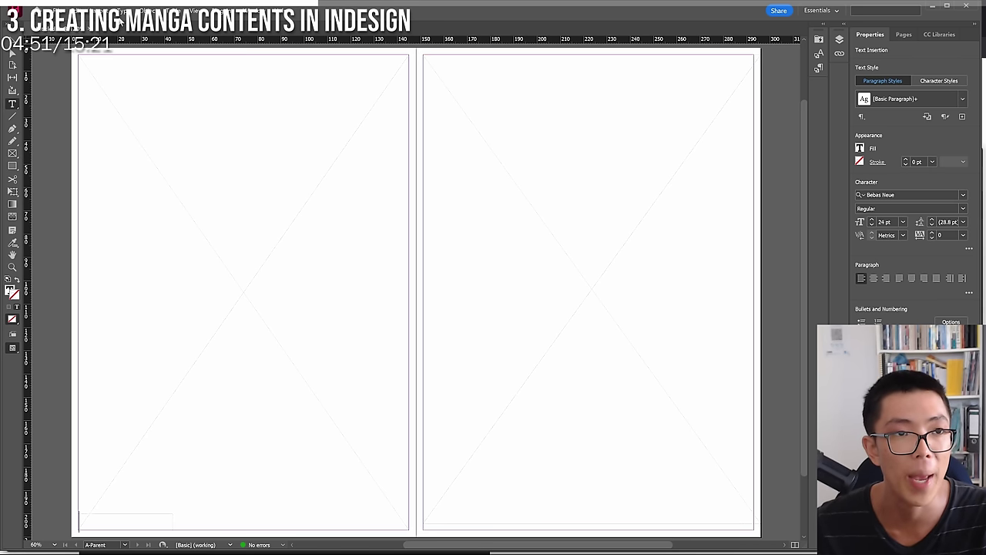
left_click(134, 10)
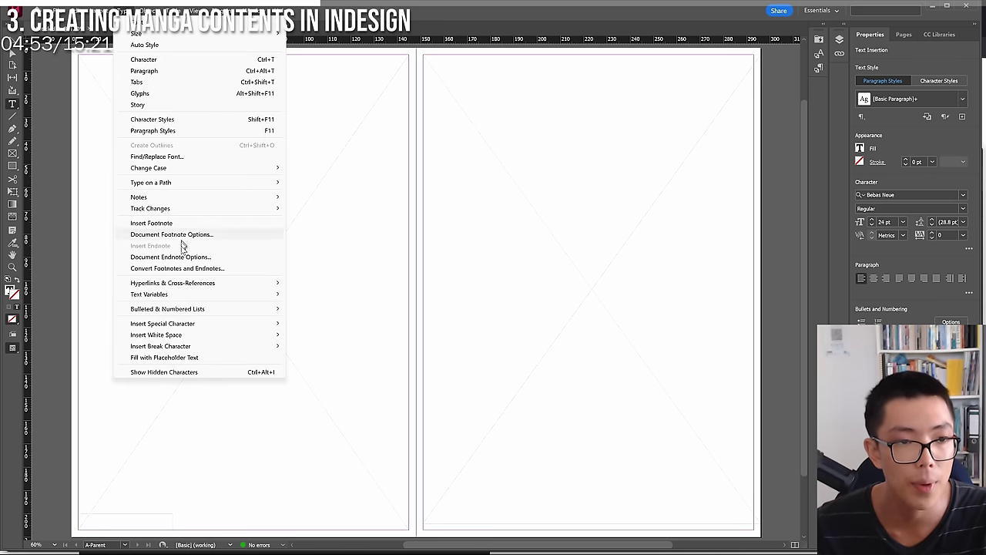
mouse_move(188, 331)
mouse_move(355, 337)
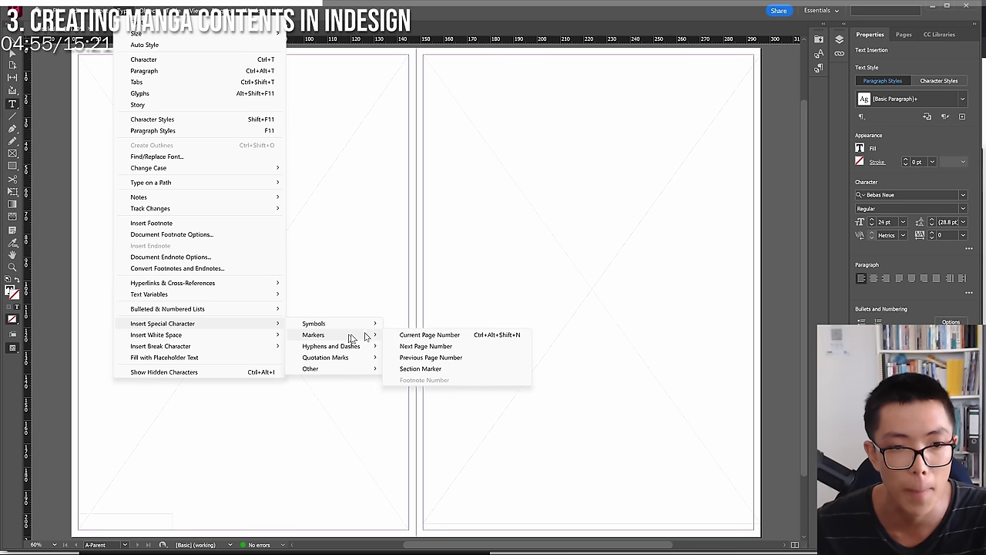
left_click(435, 335)
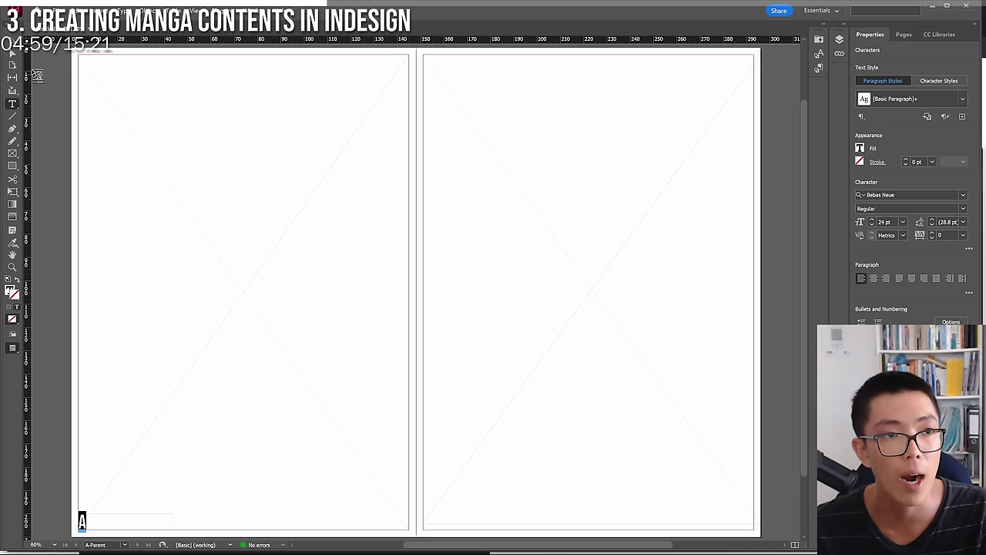
Raise the upper edge of the left page-number frame to make it about 8.75 mm high.
left_click(127, 522)
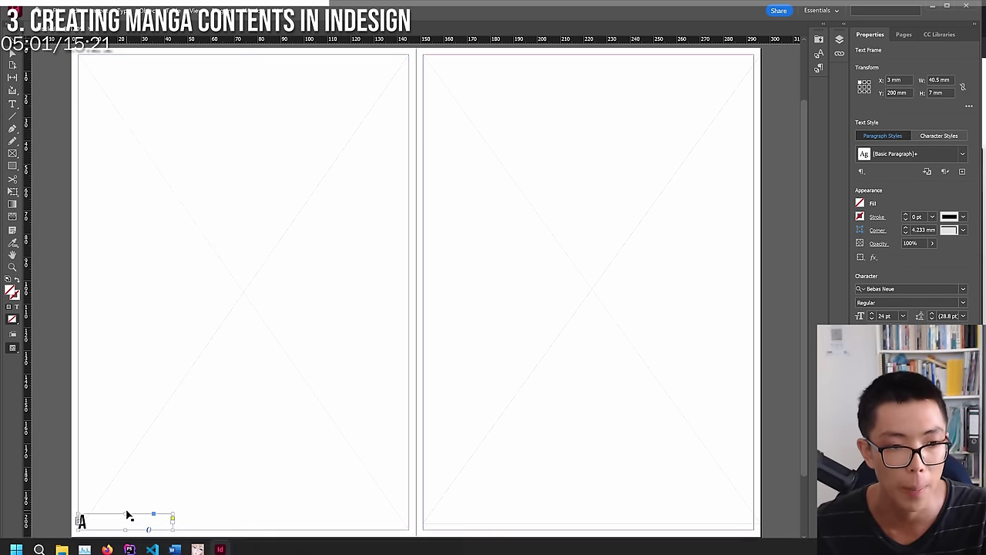
left_click_drag(127, 513, 127, 509)
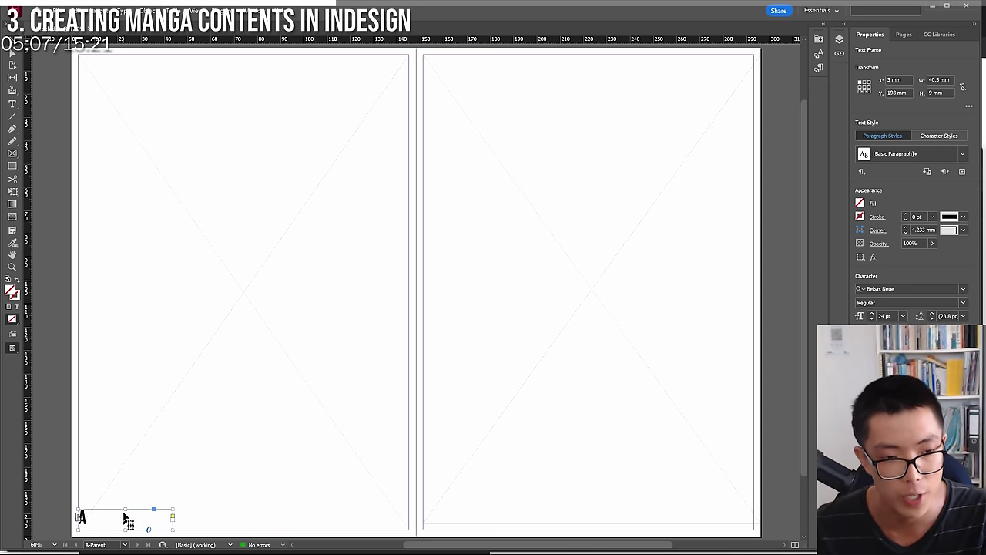
left_click_drag(127, 507, 127, 508)
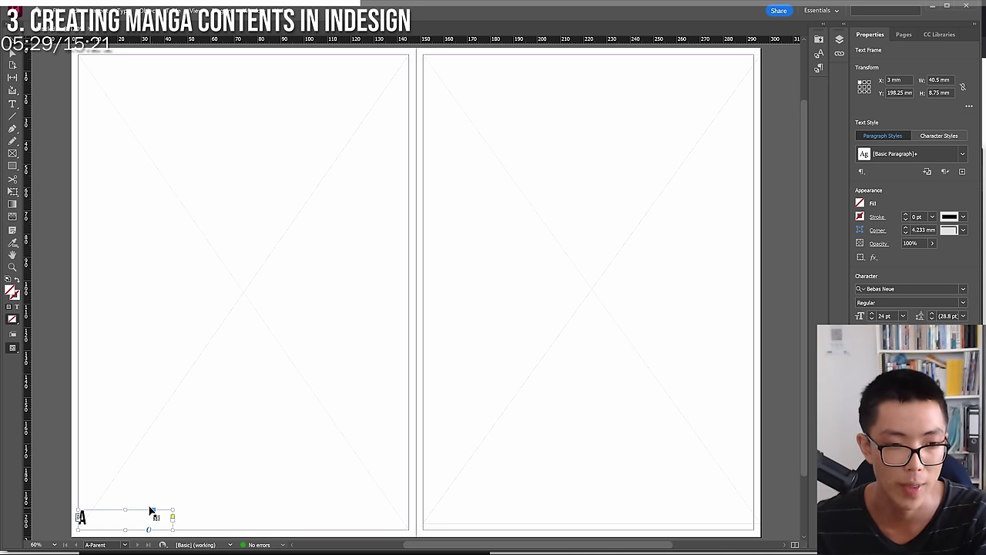
Paste a copy of the page-number frame into the right parent page's bottom-right margin corner and right-align its text.
key("ctrl+v")
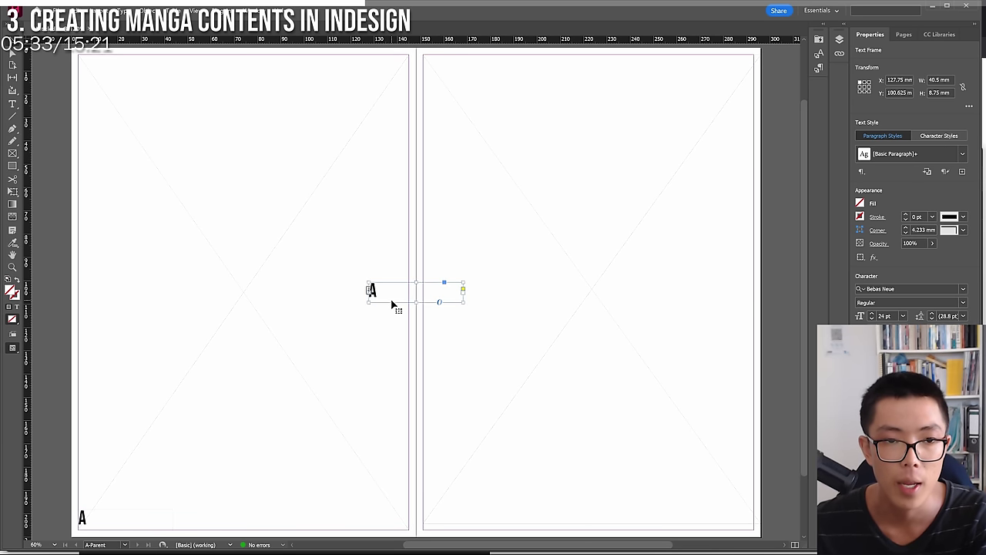
left_click_drag(397, 302, 682, 531)
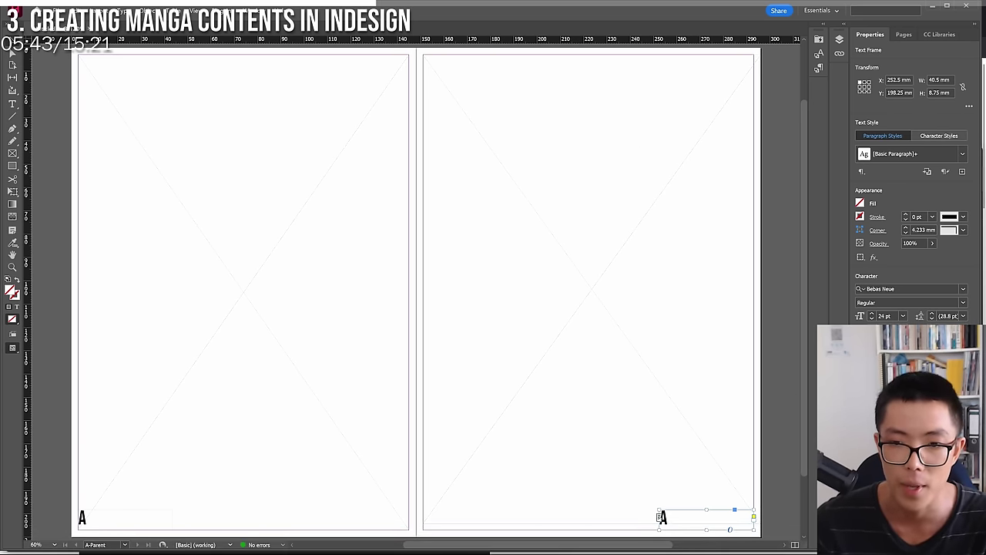
left_click(886, 373)
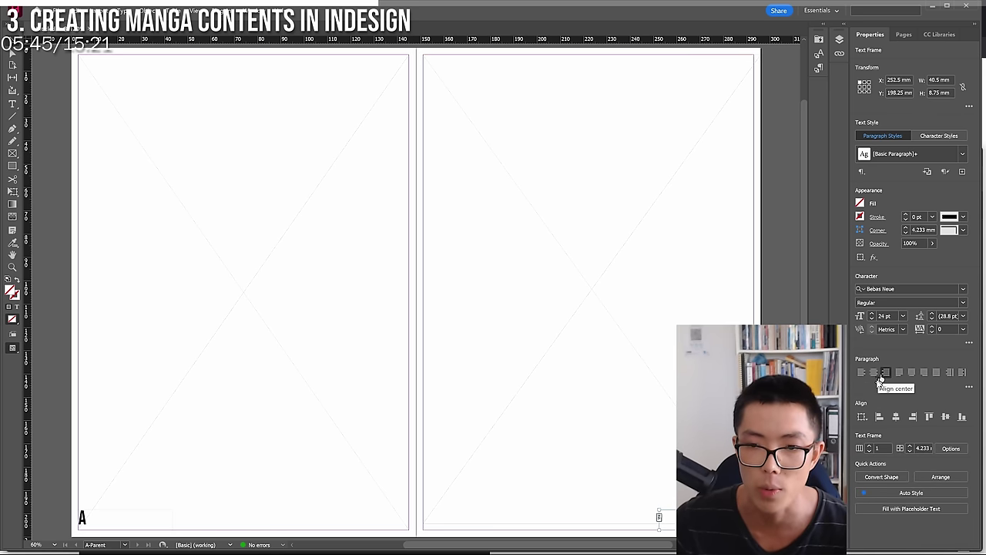
left_click(862, 373)
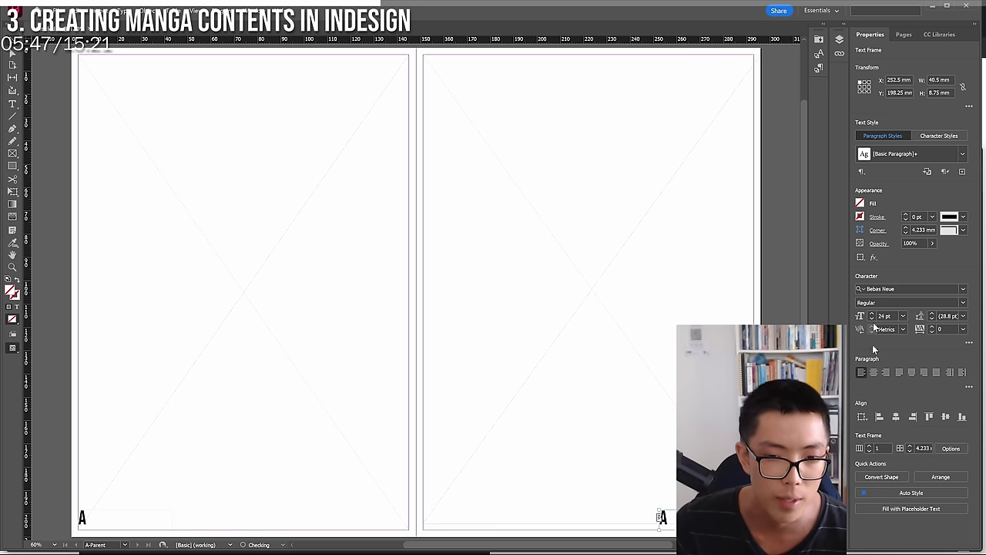
left_click(925, 136)
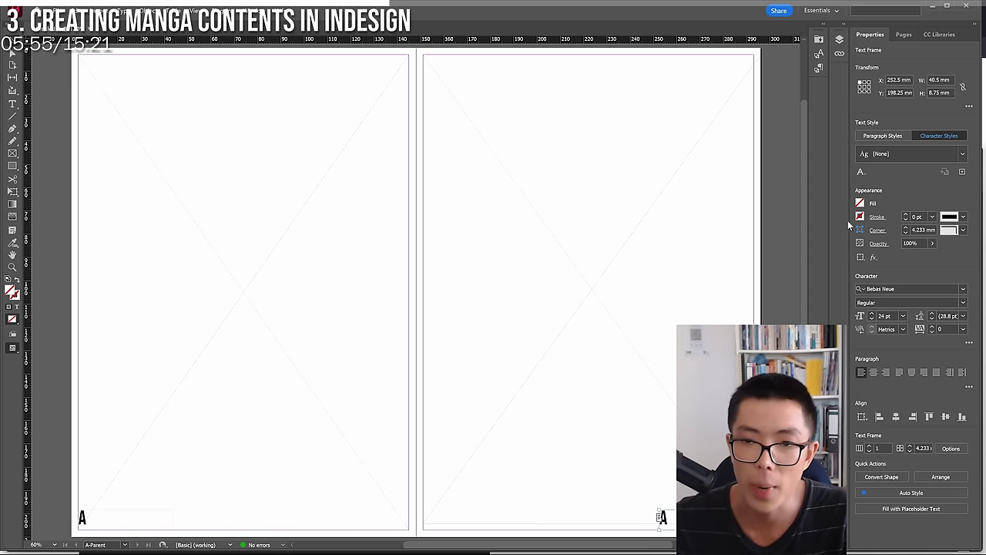
left_click(885, 373)
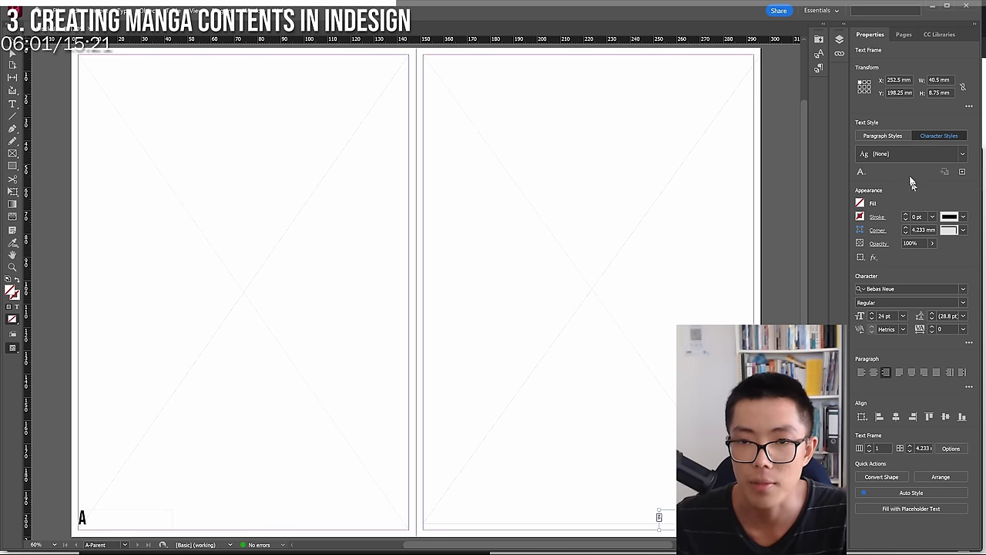
Save the document as "Mieruko chan 400pgs" in the Manga Printing folder.
left_click(886, 136)
left_click(496, 337)
key("ctrl+s")
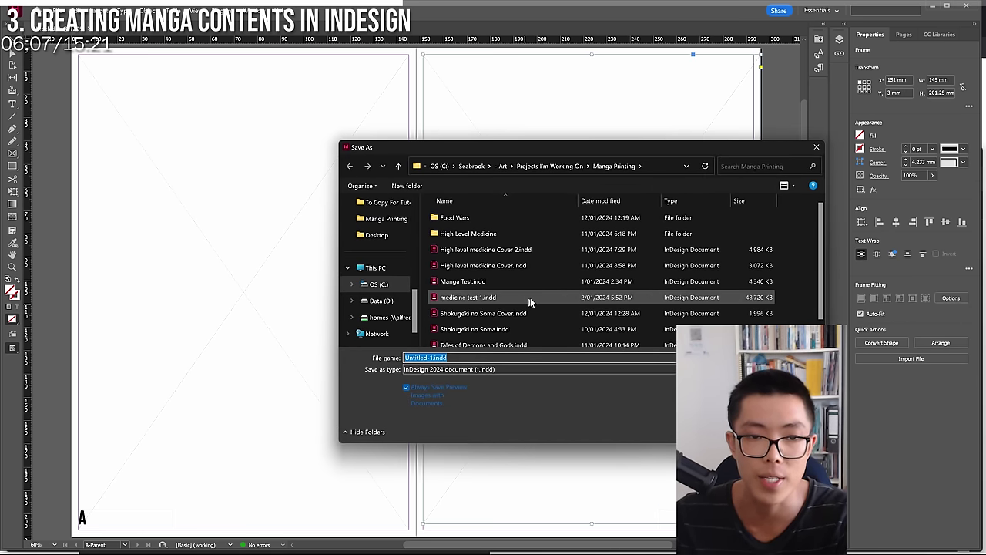
key("BackSpace")
type("M")
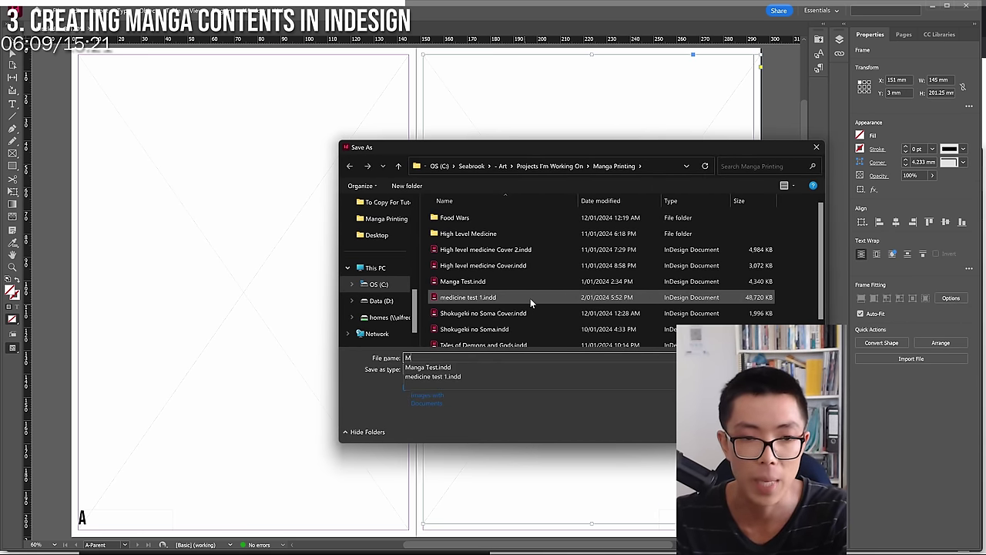
type("ieruko chan 400pgs")
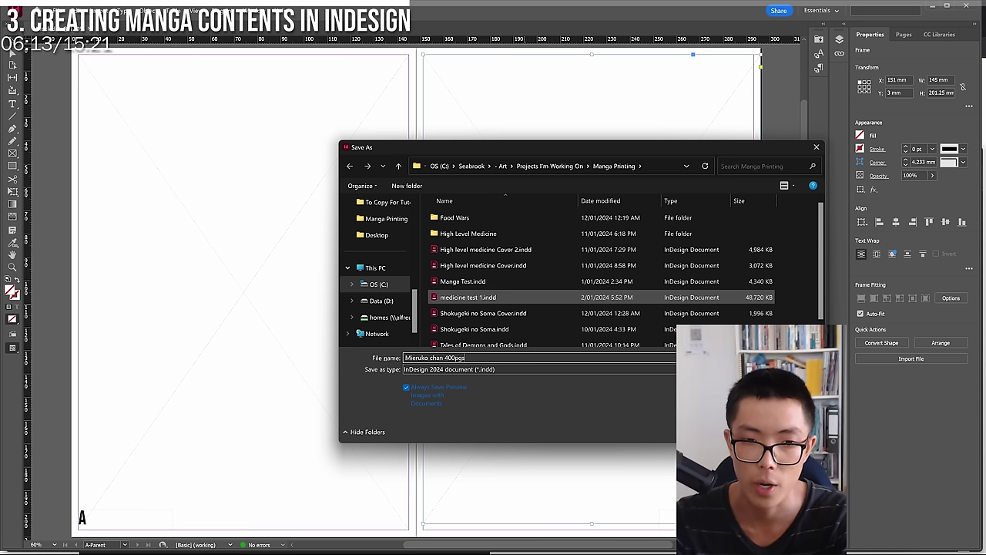
key("Return")
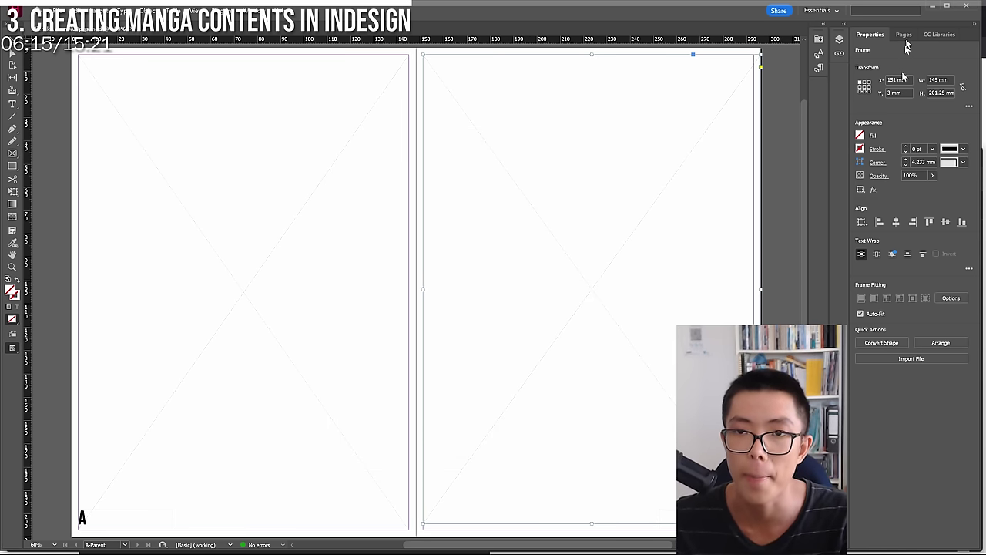
Insert 399 pages after page 1 using the A-Parent parent page.
left_click(787, 168)
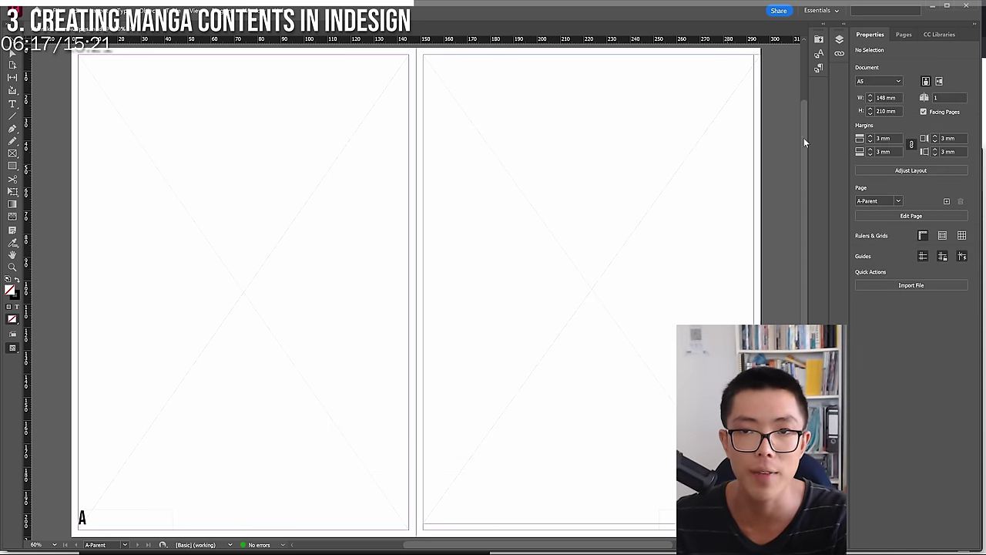
left_click(902, 37)
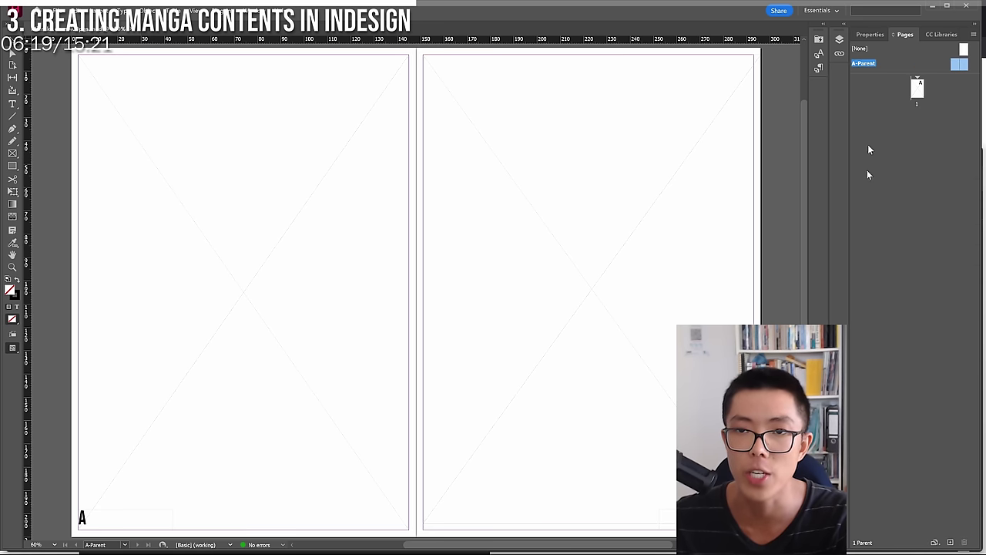
double_click(916, 92)
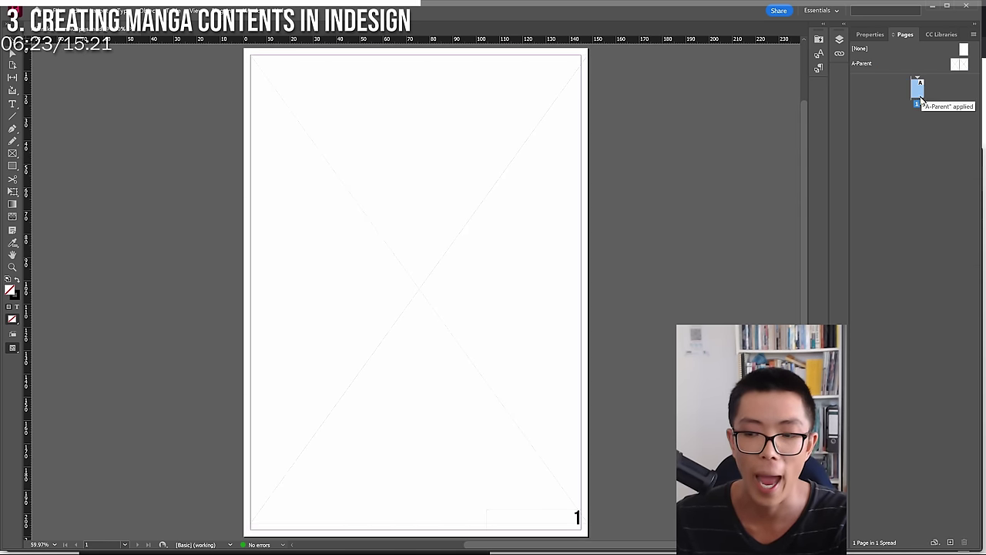
right_click(918, 91)
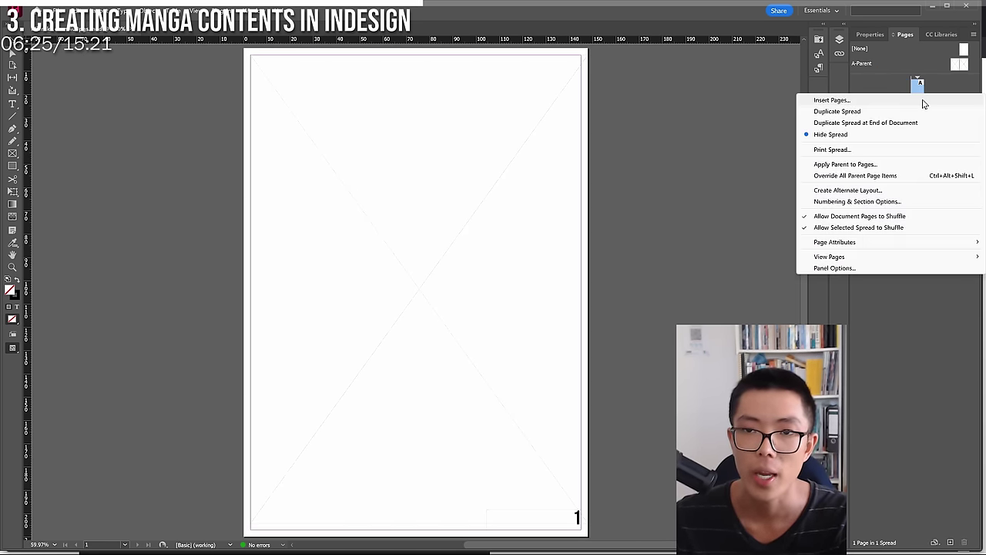
left_click(919, 85)
right_click(917, 94)
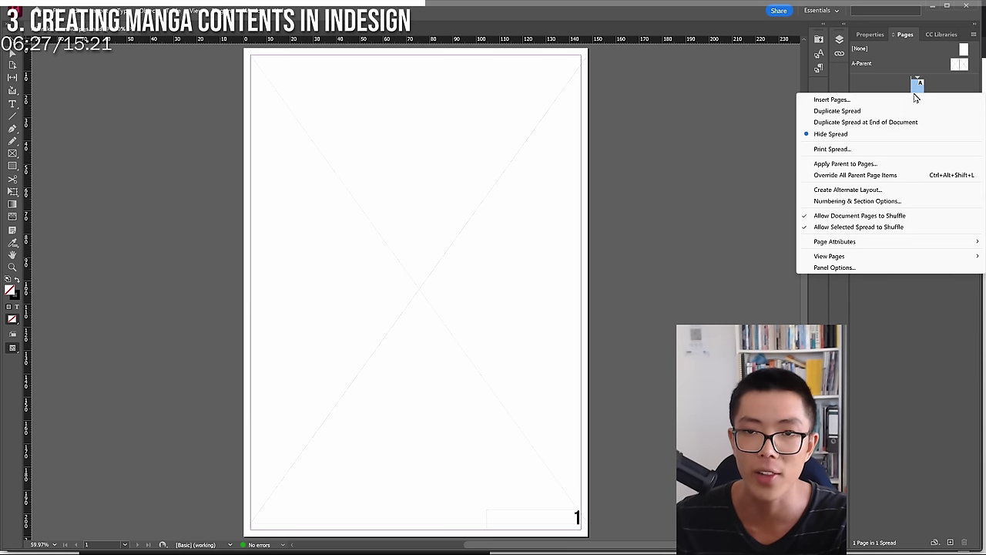
left_click(915, 99)
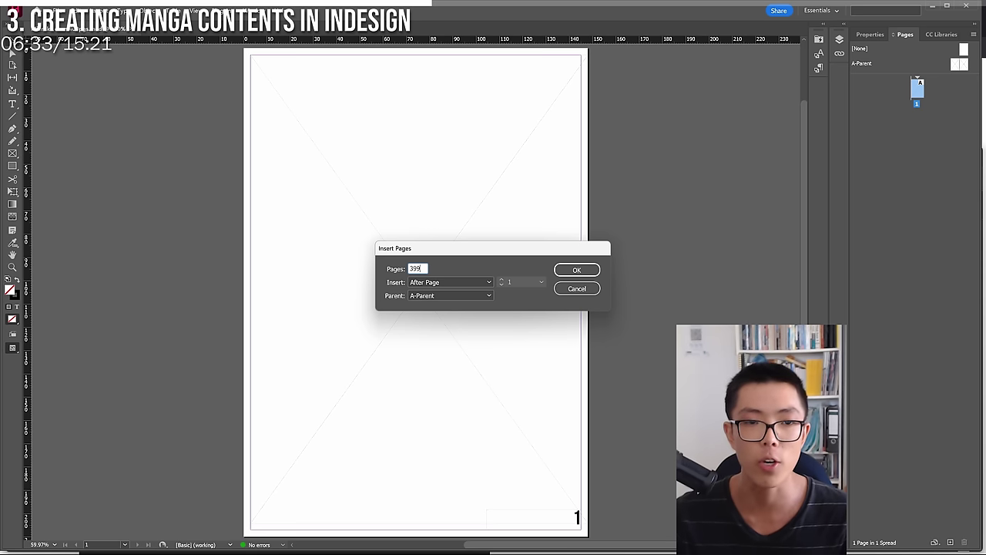
type("399")
key("Return")
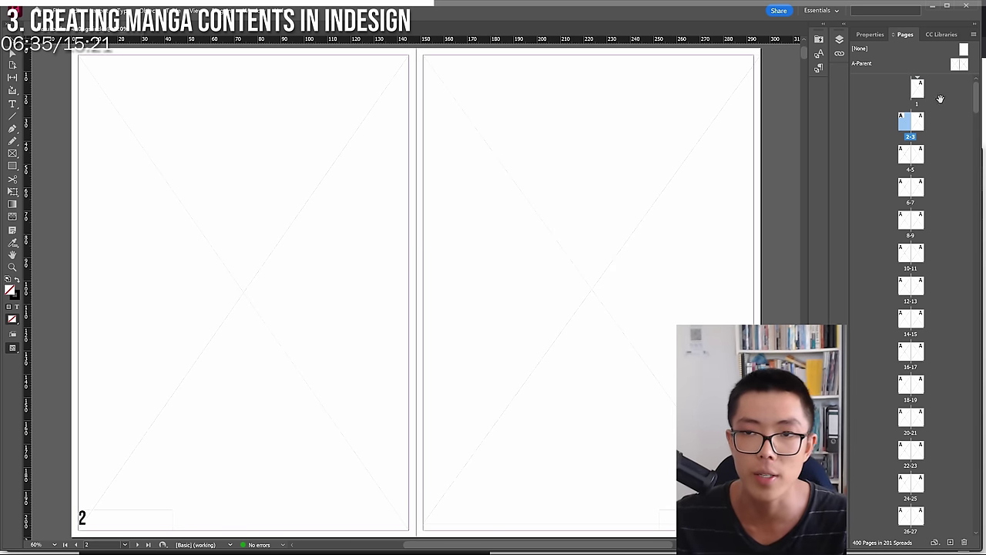
Open page 400 to check its page number and review the page list from the end back to the start.
left_click_drag(972, 99, 975, 516)
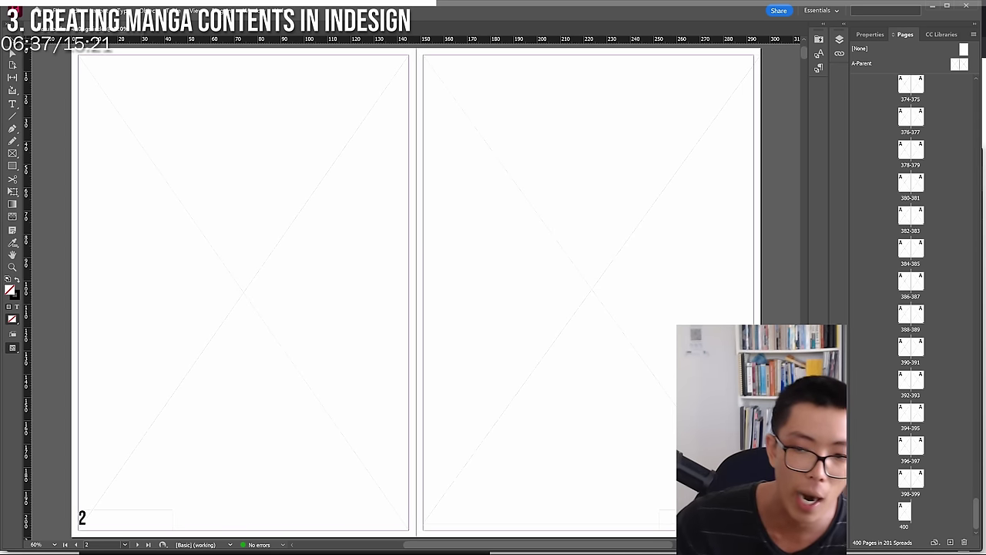
left_click(909, 518)
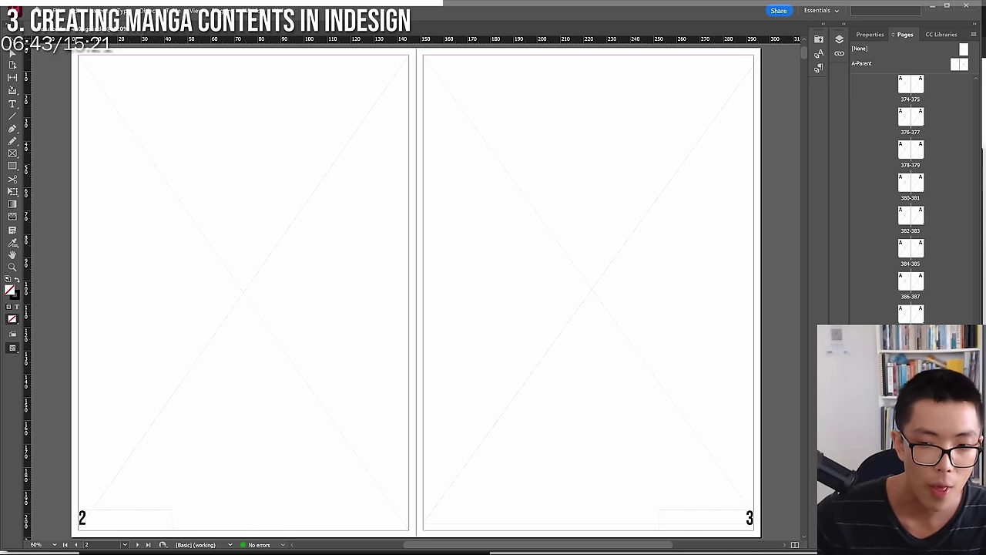
double_click(908, 518)
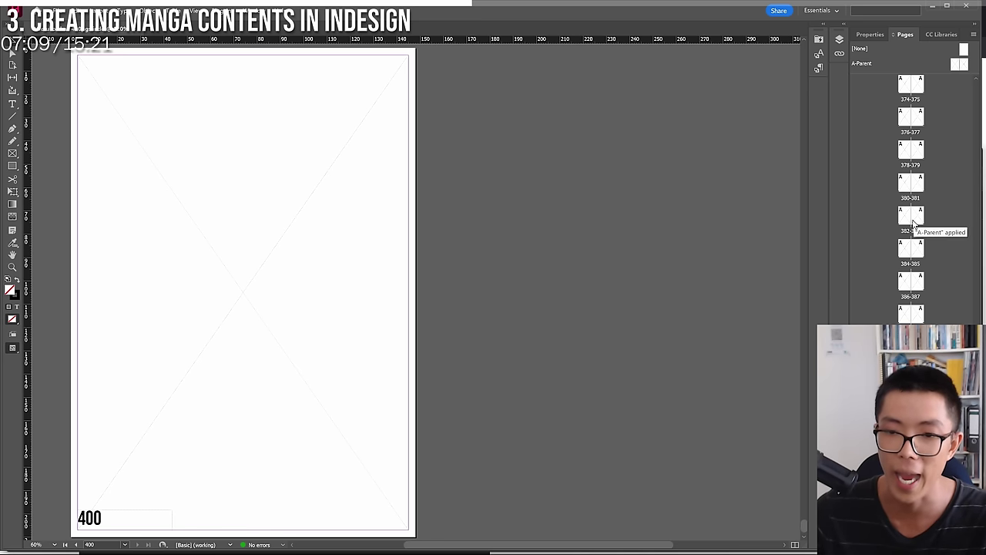
scroll(931, 208, "up", 2)
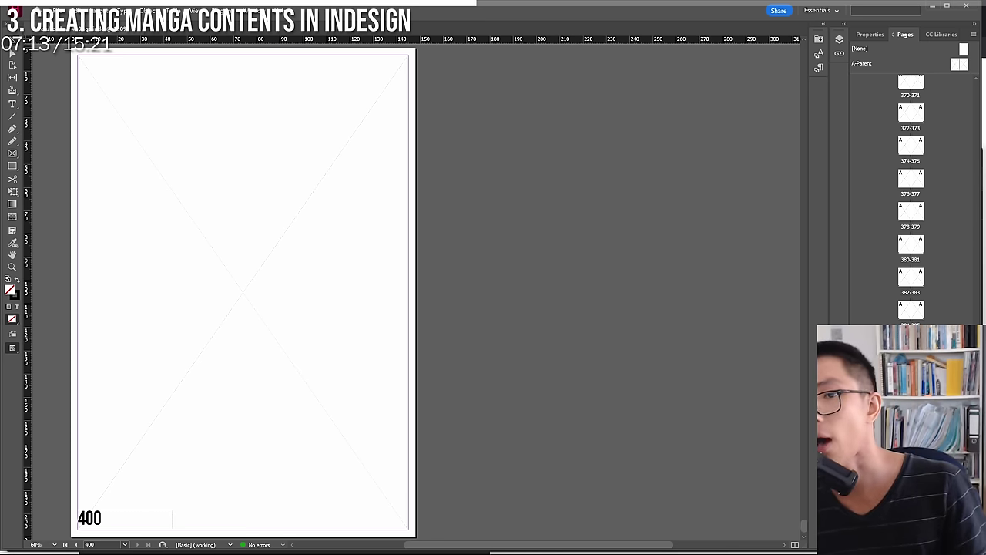
scroll(925, 259, "up", 2)
scroll(925, 260, "up", 9)
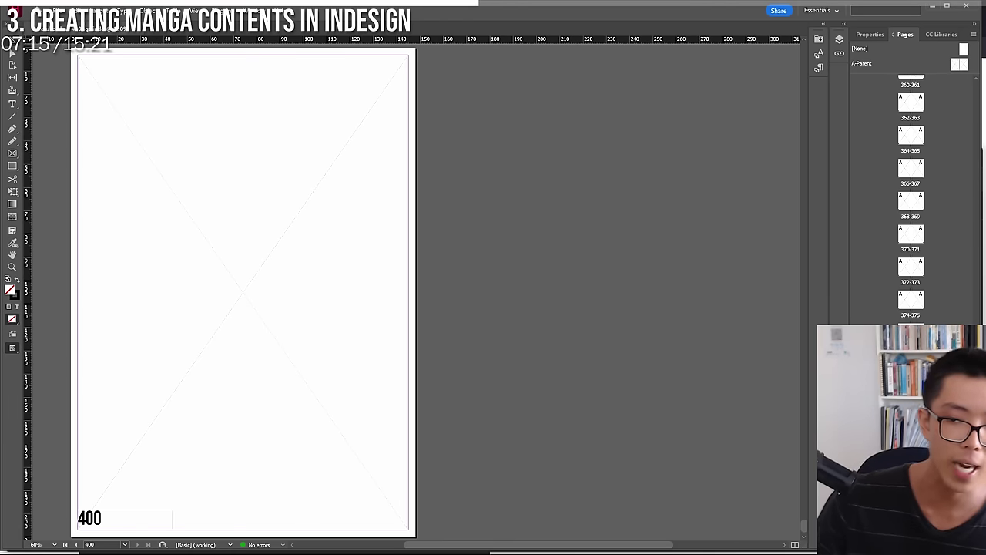
scroll(940, 308, "up", 13)
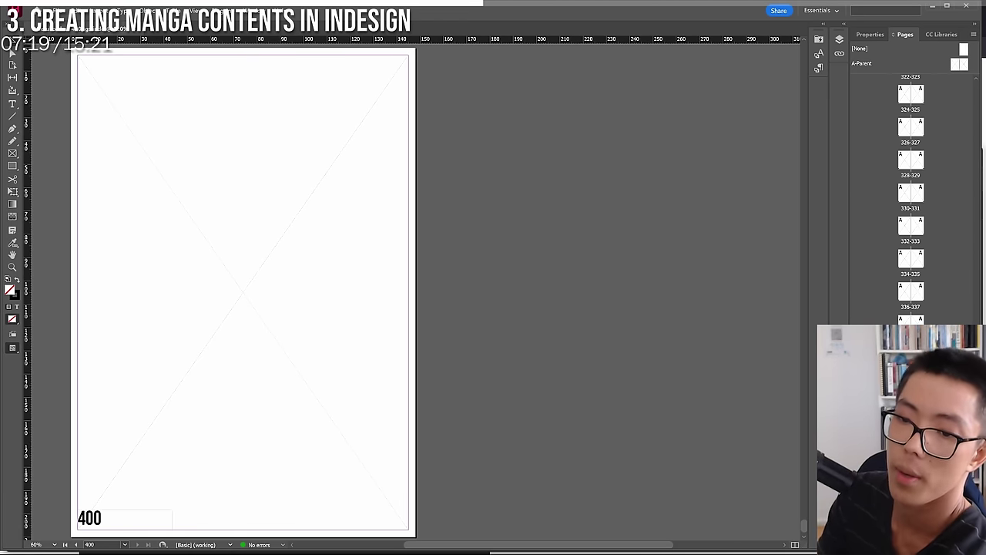
scroll(911, 192, "up", 20)
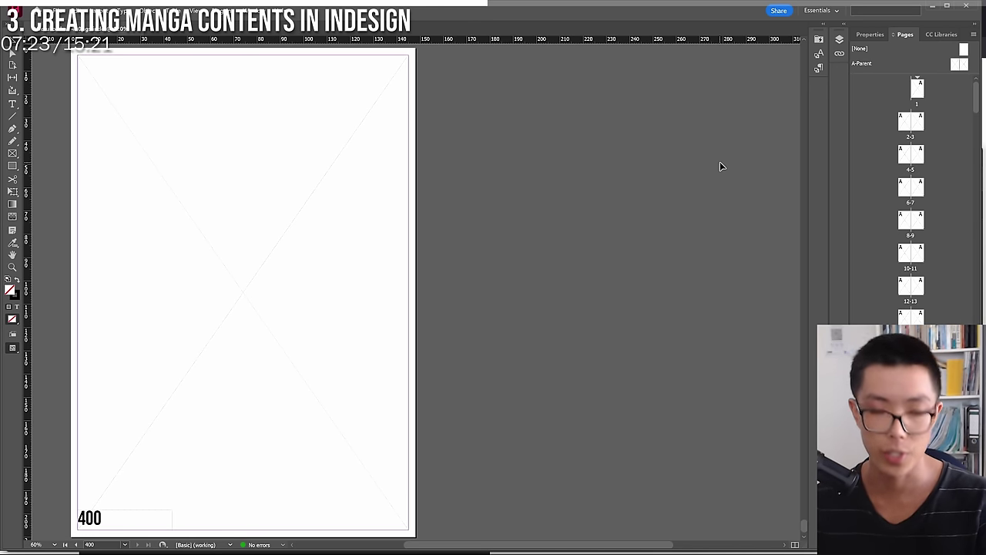
Open page 1 and set the document view to 25% zoom.
key("alt+z")
key("alt+z")
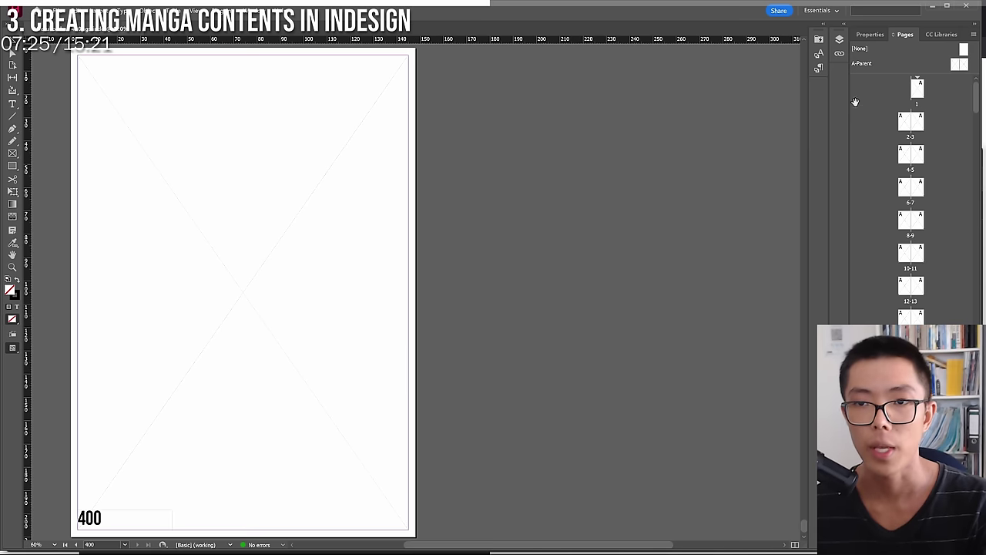
double_click(916, 88)
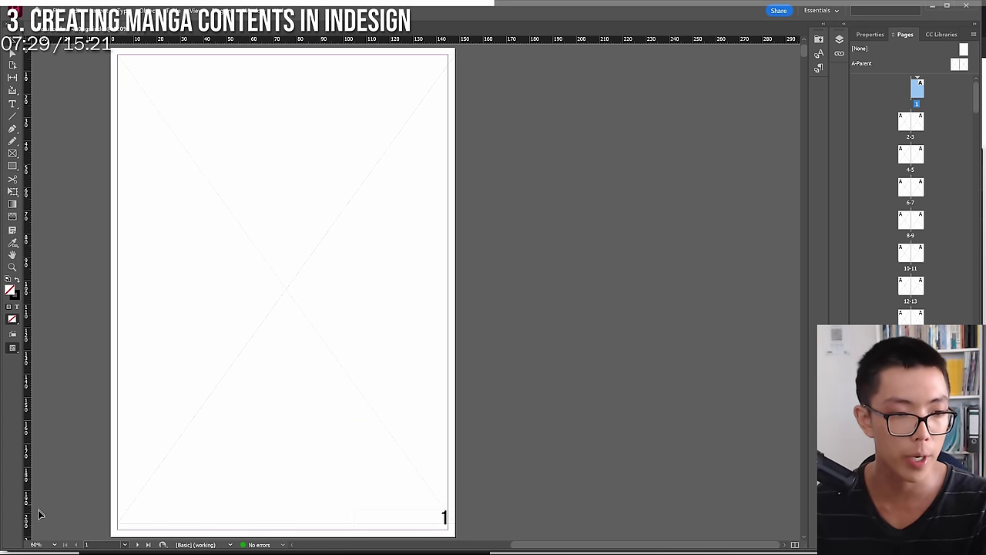
left_click(53, 545)
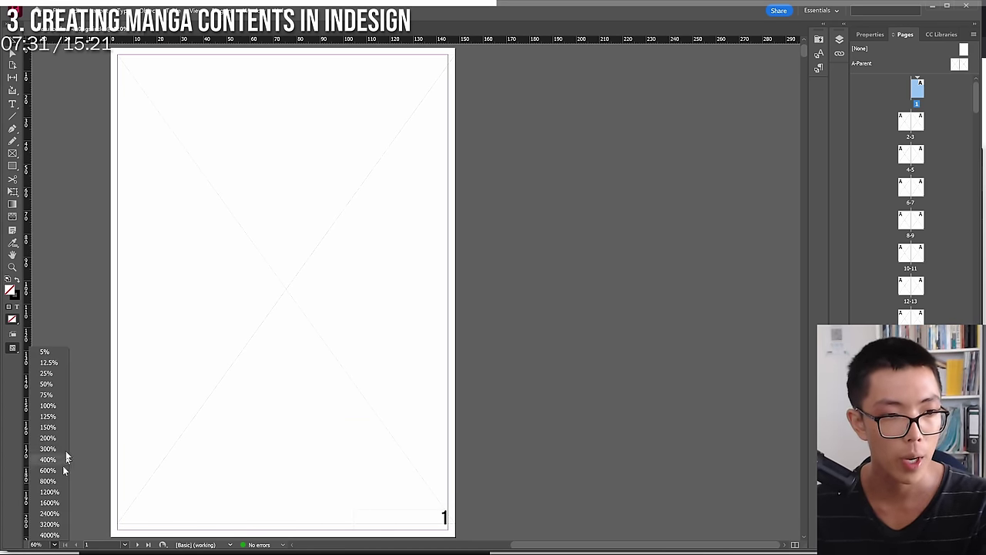
left_click(48, 373)
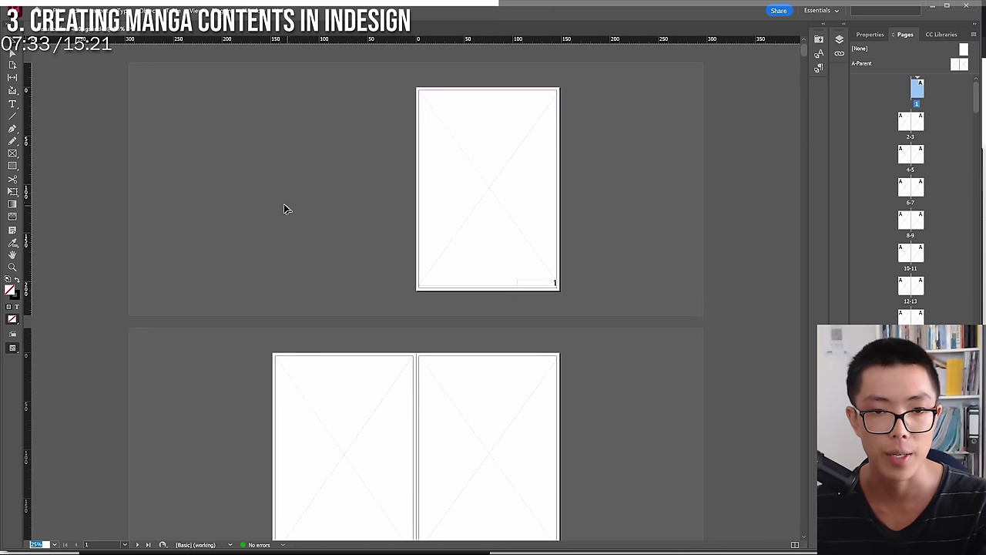
Switch to the File Explorer window for reaching the downloaded manga chapter folders.
key("super")
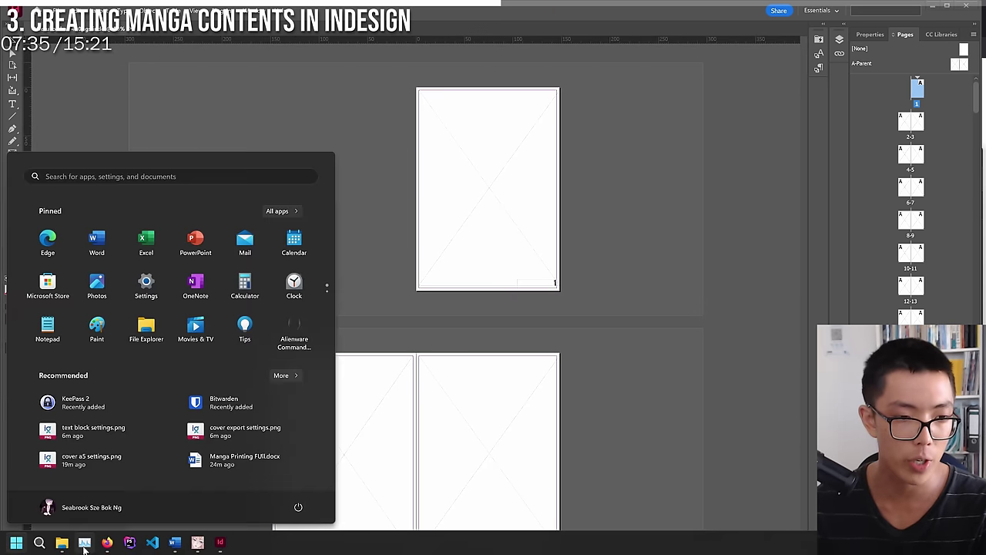
mouse_move(62, 543)
left_click(180, 504)
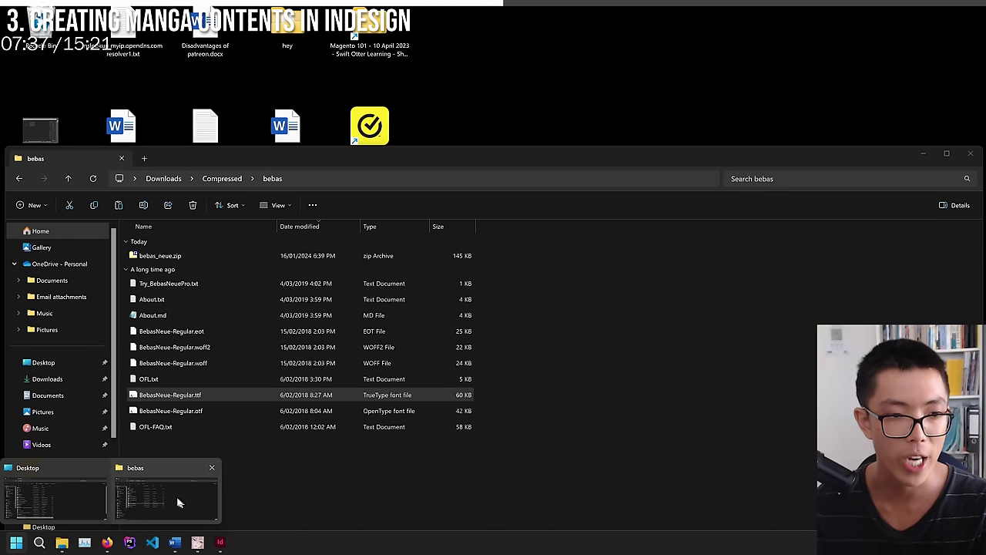
mouse_move(38, 504)
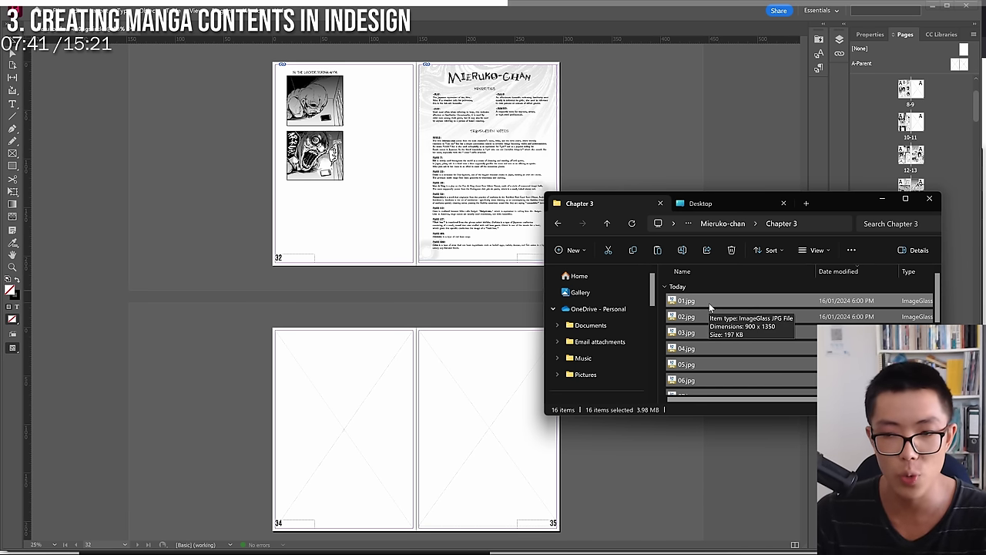
Select individual page images and the full set of images in the Chapter 3 folder.
left_click(708, 303)
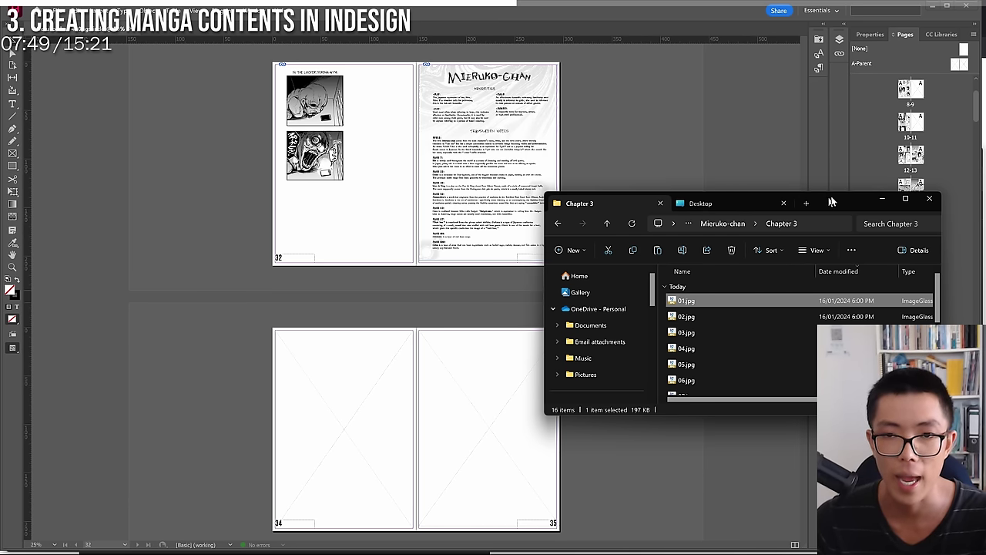
left_click(692, 318)
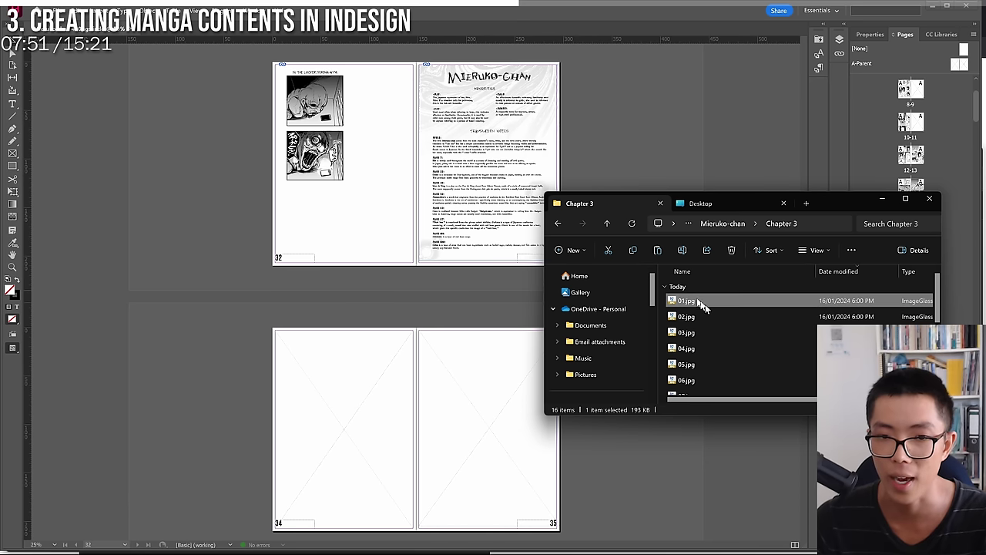
left_click(730, 304)
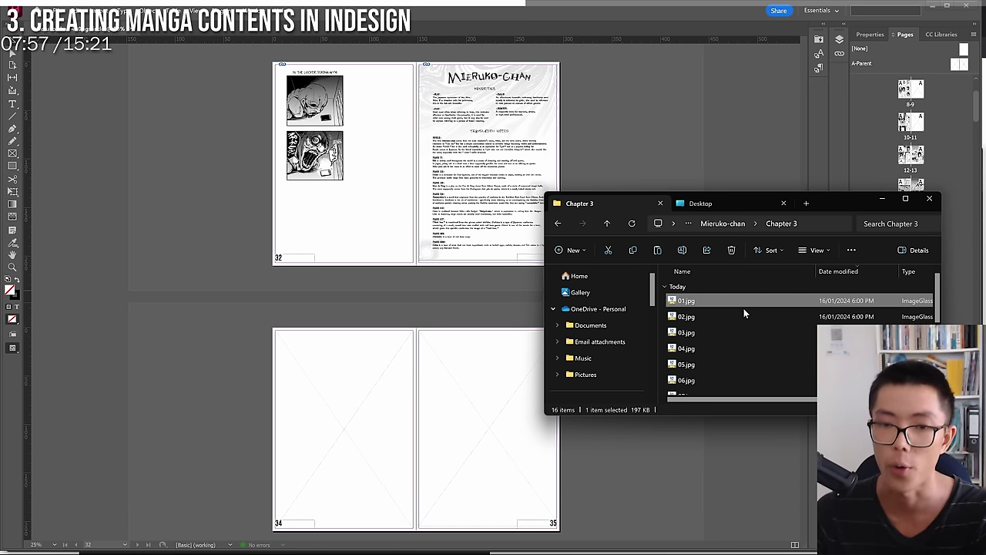
key("ctrl+a")
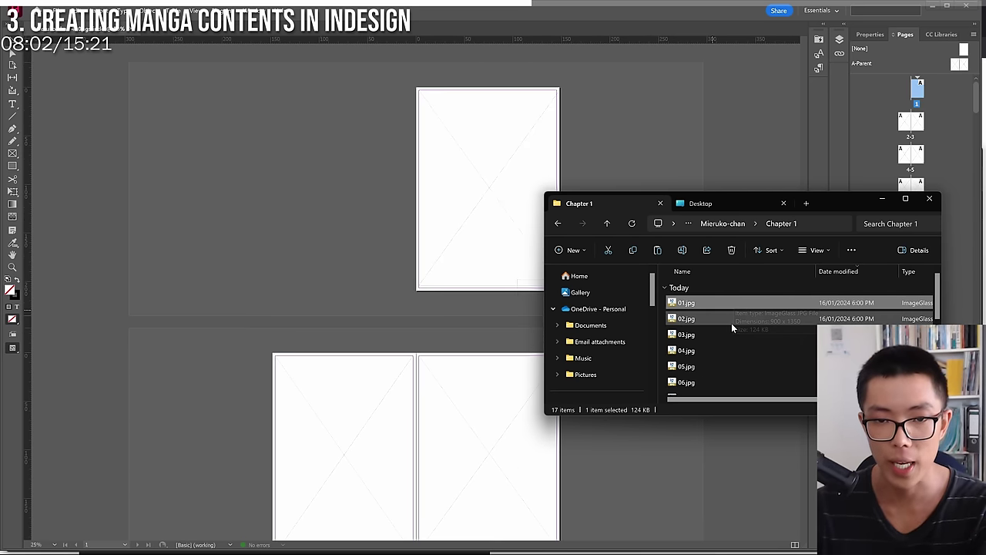
Select all page images in the Chapter 1 folder and load them into InDesign for placing on page 1.
left_click(732, 326)
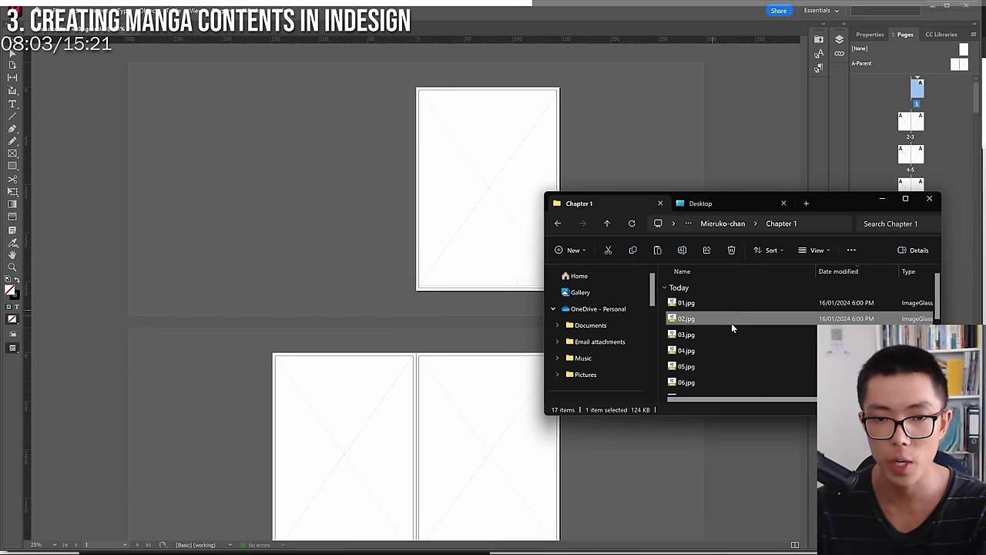
key("ctrl+a")
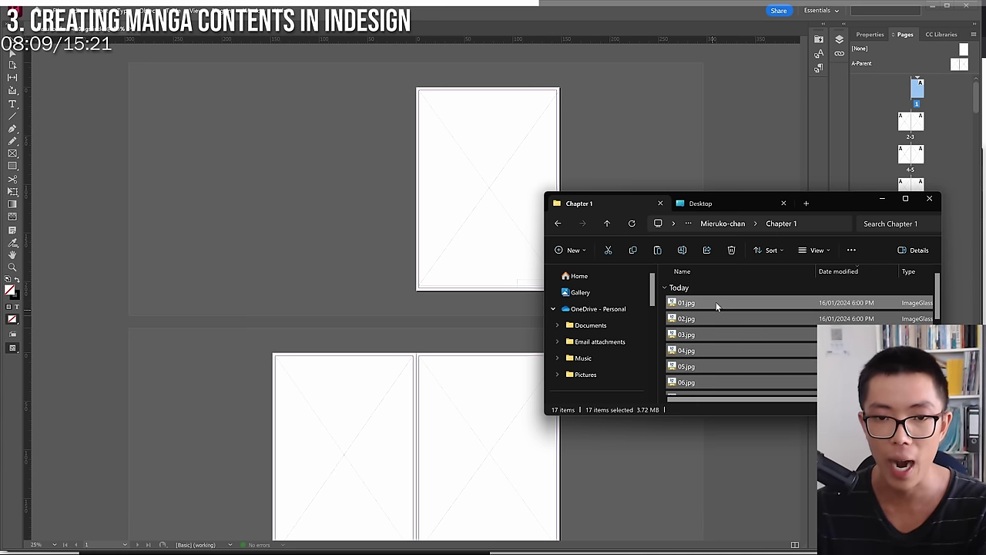
left_click_drag(716, 302, 452, 187)
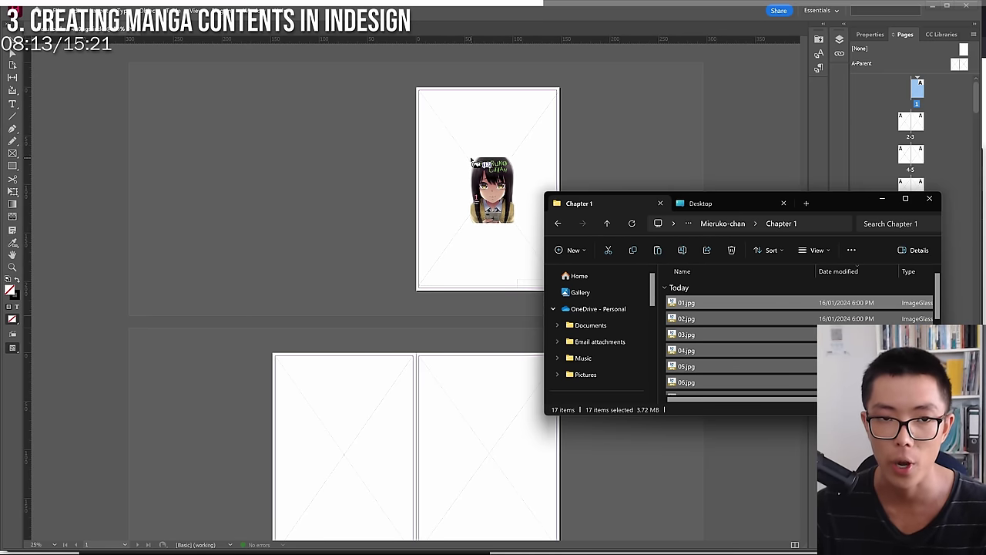
Place the first five loaded Chapter 1 images into the frames on pages 1 to 5, one image per page.
left_click(472, 161)
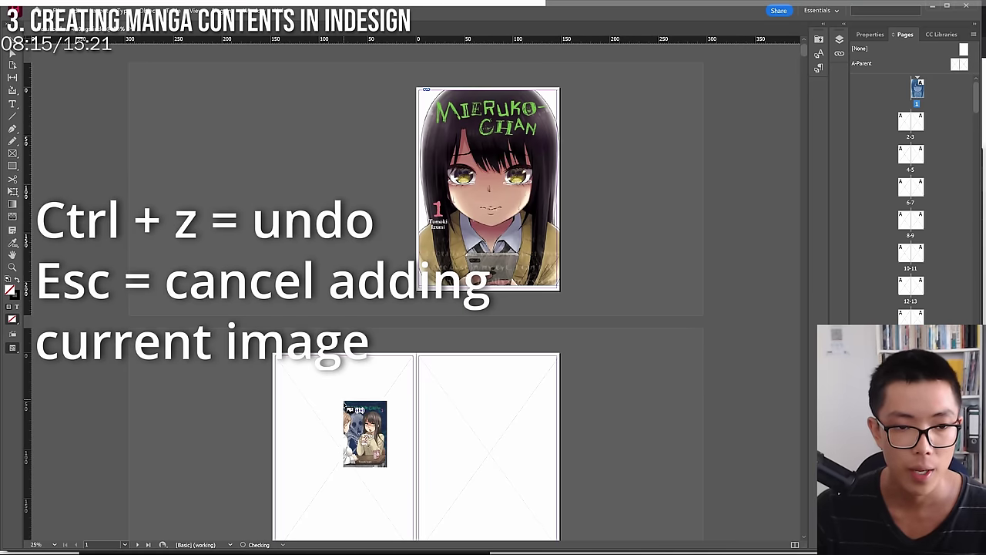
left_click(352, 419)
left_click(488, 443)
scroll(488, 443, "down", 3)
scroll(342, 503, "down", 3)
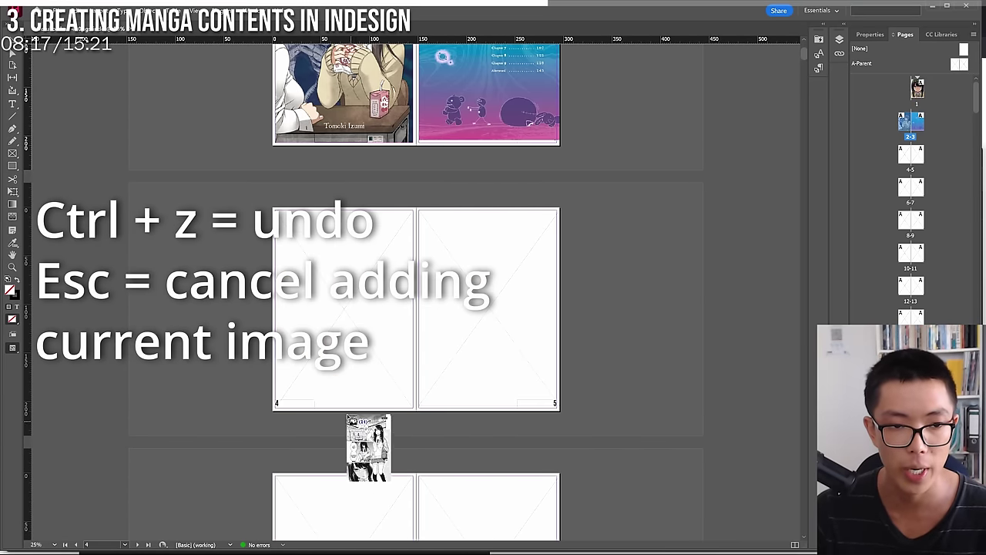
left_click(347, 345)
left_click(442, 362)
Place the next six Chapter 1 images into the frames on pages 6 to 11.
scroll(355, 377, "down", 2)
left_click(374, 406)
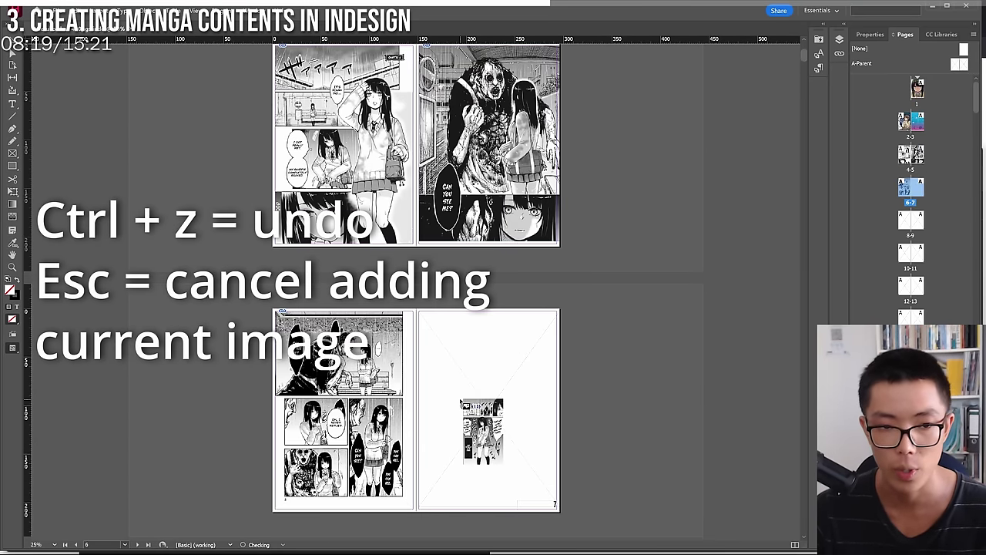
left_click(477, 432)
scroll(432, 416, "down", 2)
left_click(377, 408)
left_click(482, 431)
scroll(354, 454, "down", 4)
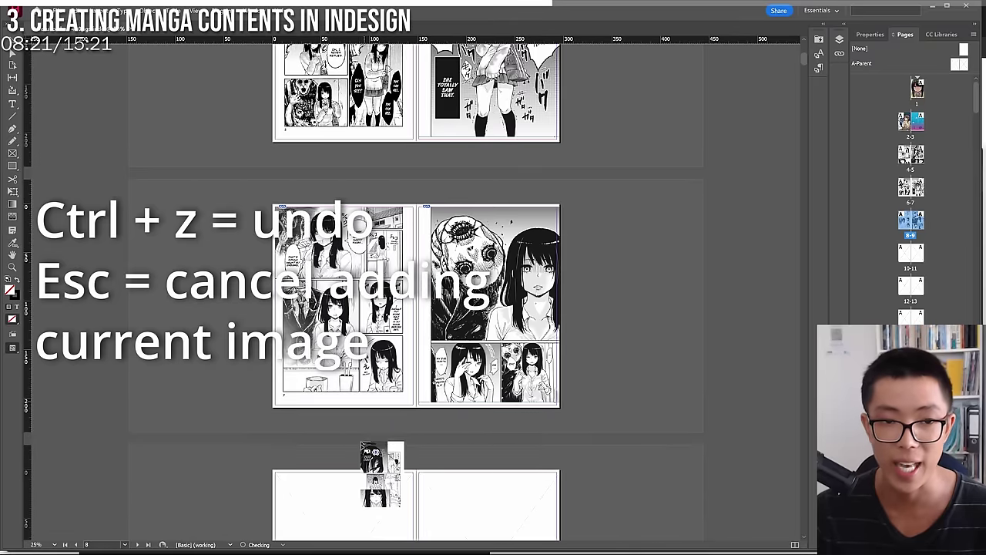
left_click(302, 358)
left_click(466, 385)
Place the remaining Chapter 1 images into the frames on pages 12 to 17.
scroll(355, 339, "down", 2)
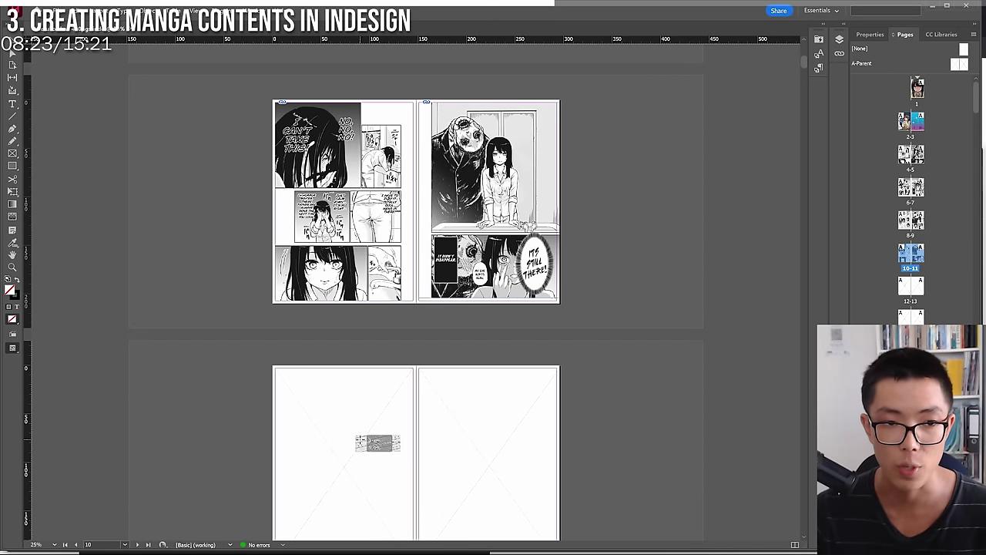
left_click(357, 433)
left_click(462, 408)
scroll(454, 401, "down", 2)
left_click(370, 524)
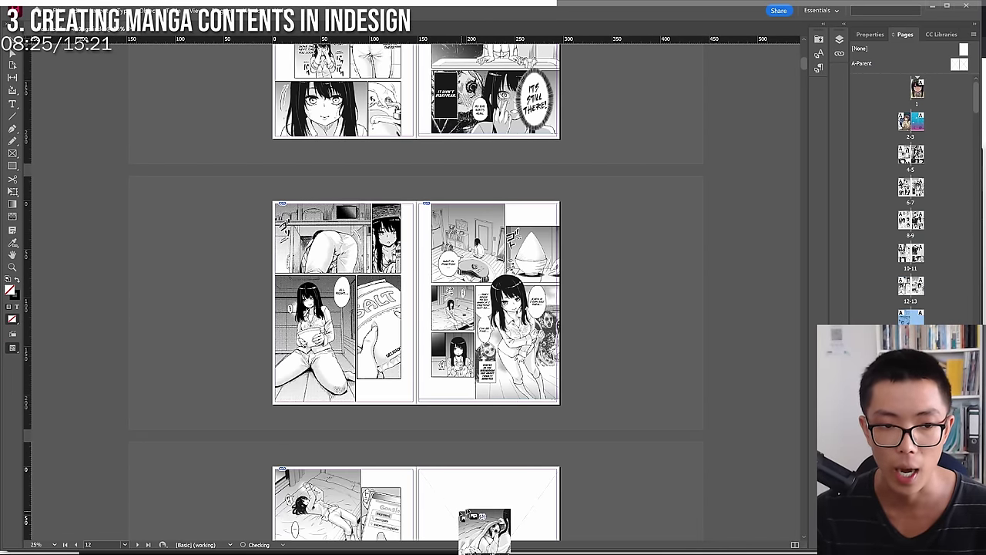
left_click(462, 463)
scroll(462, 462, "down", 2)
left_click(467, 407)
scroll(455, 404, "down", 2)
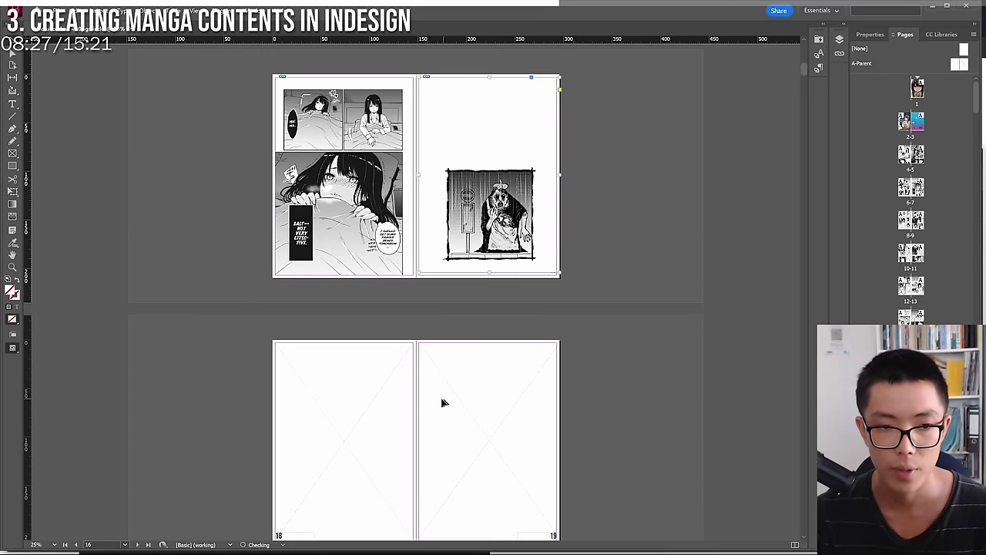
Open the A-Parent spread and select the page-number text frame on its left page.
scroll(630, 308, "up", 10)
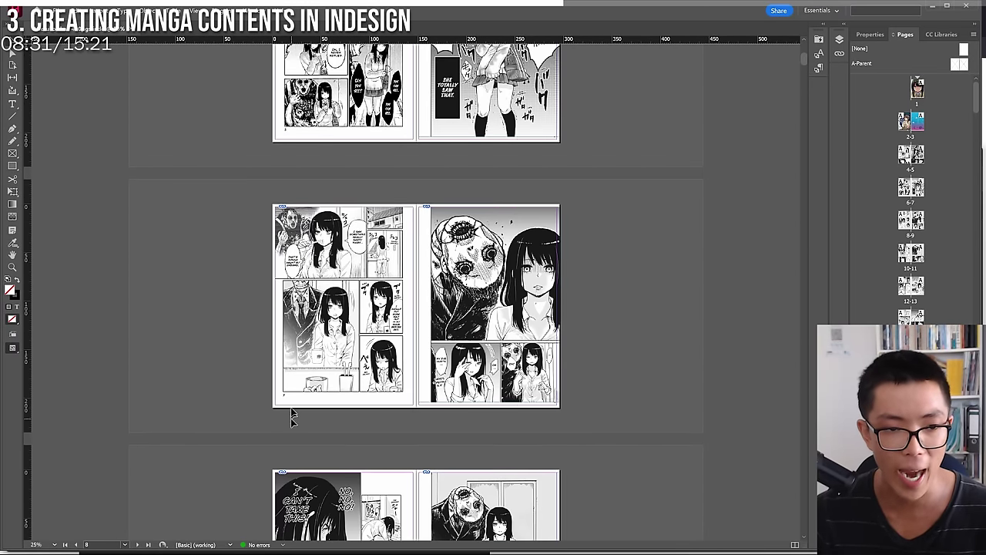
scroll(290, 409, "up", 5)
scroll(550, 331, "up", 4)
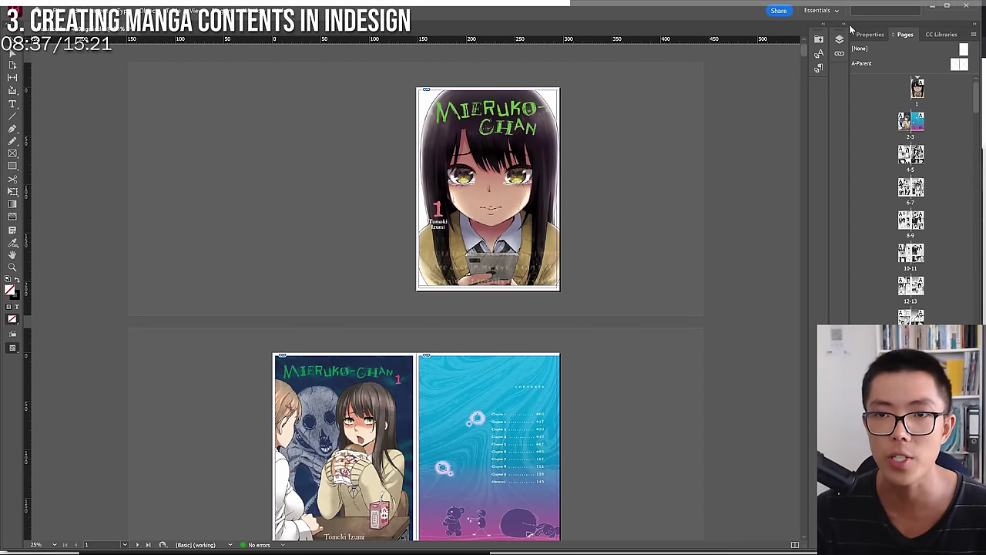
double_click(960, 64)
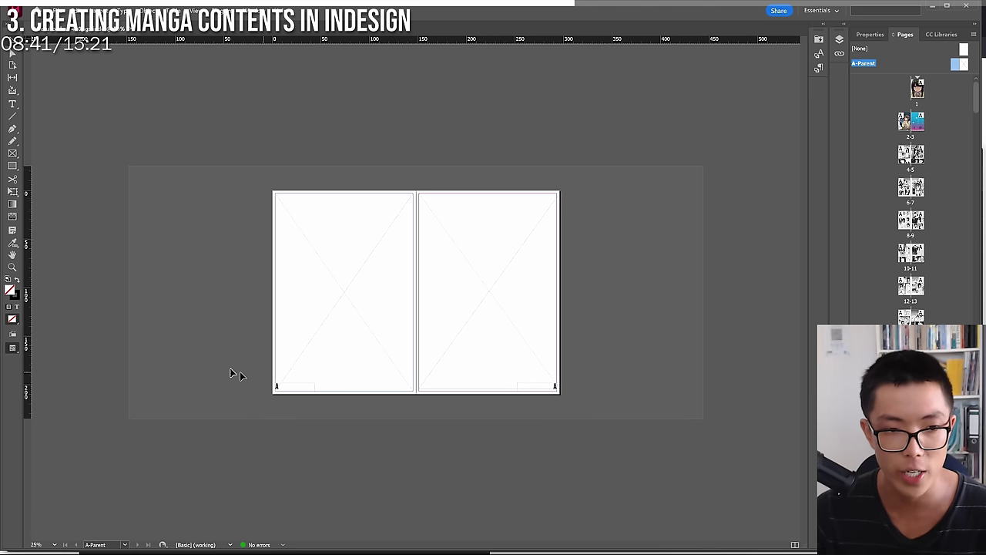
left_click(295, 389)
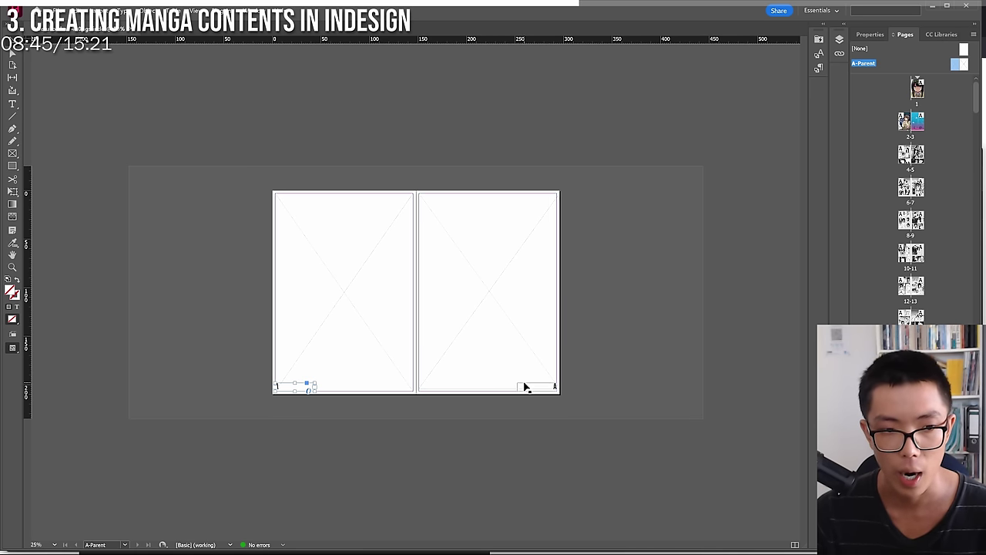
Display the document's layer list with the objects of Layer 1 and deselect the page-number frame.
left_click(839, 40)
left_click(840, 41)
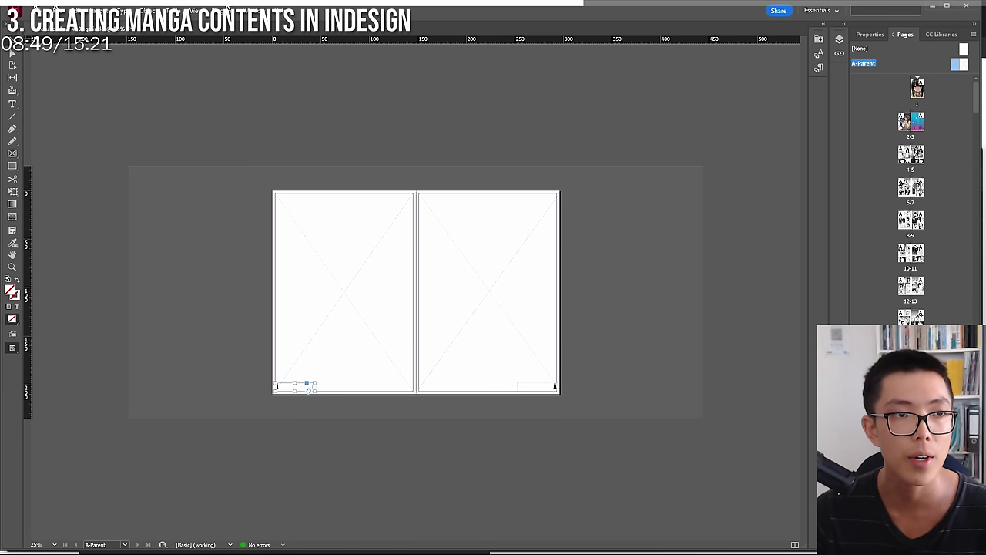
left_click(248, 10)
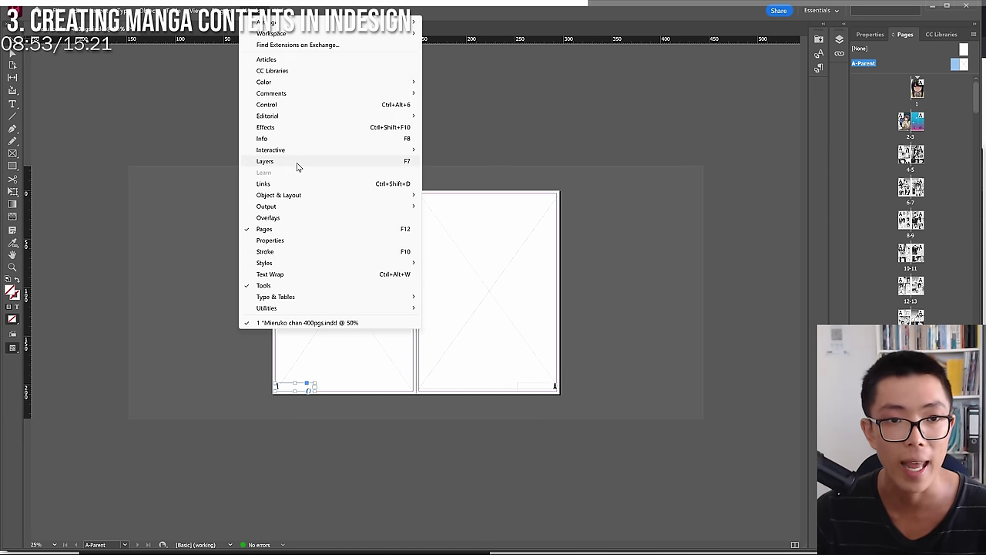
left_click(299, 161)
left_click(251, 10)
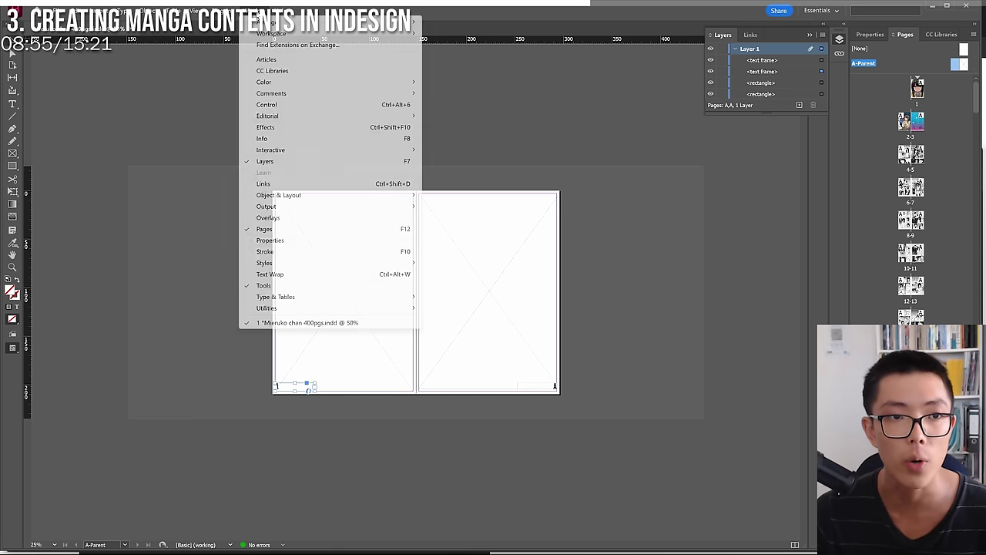
left_click(768, 202)
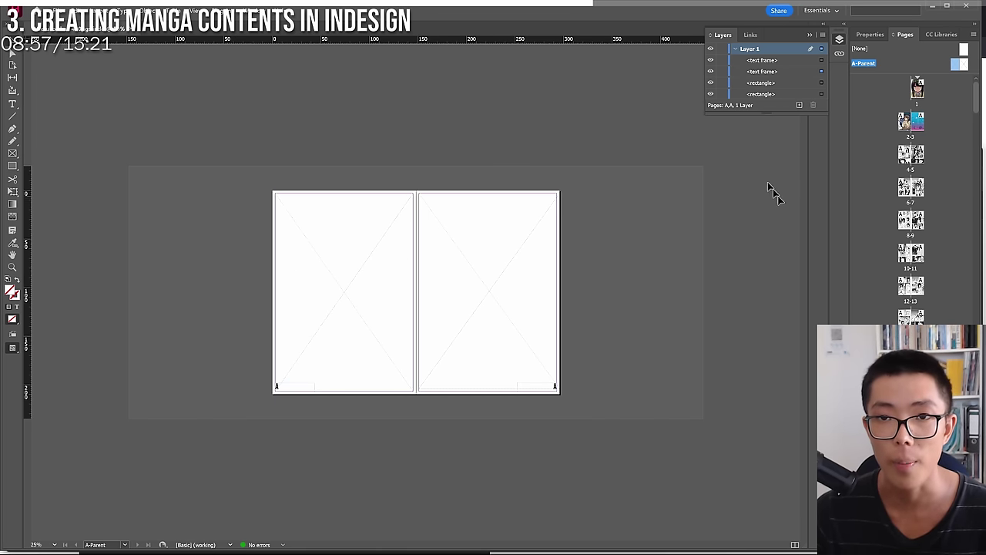
Create Layer 2 above Layer 1 and move both page-number text frames of the A-Parent spread into it.
left_click(799, 105)
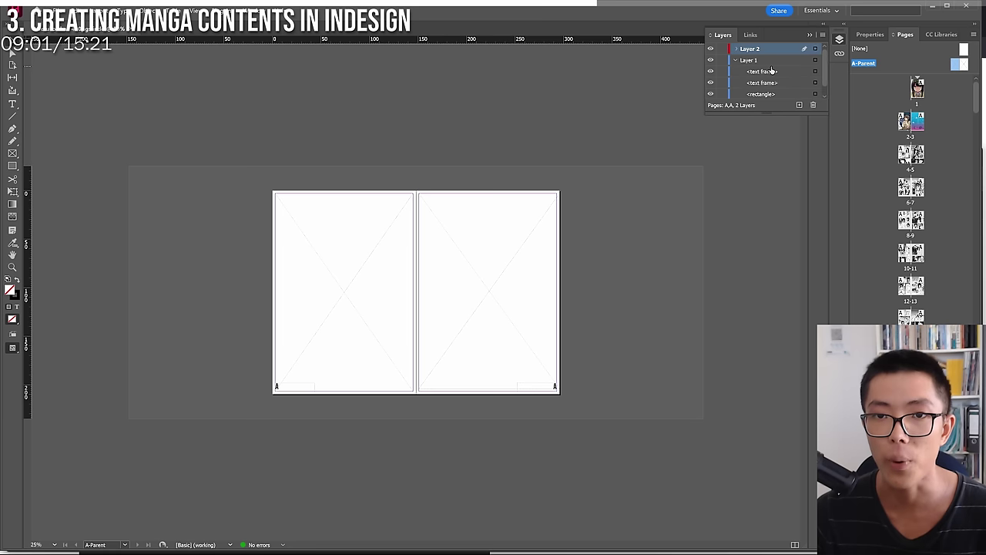
left_click_drag(767, 73, 749, 52)
left_click(736, 49)
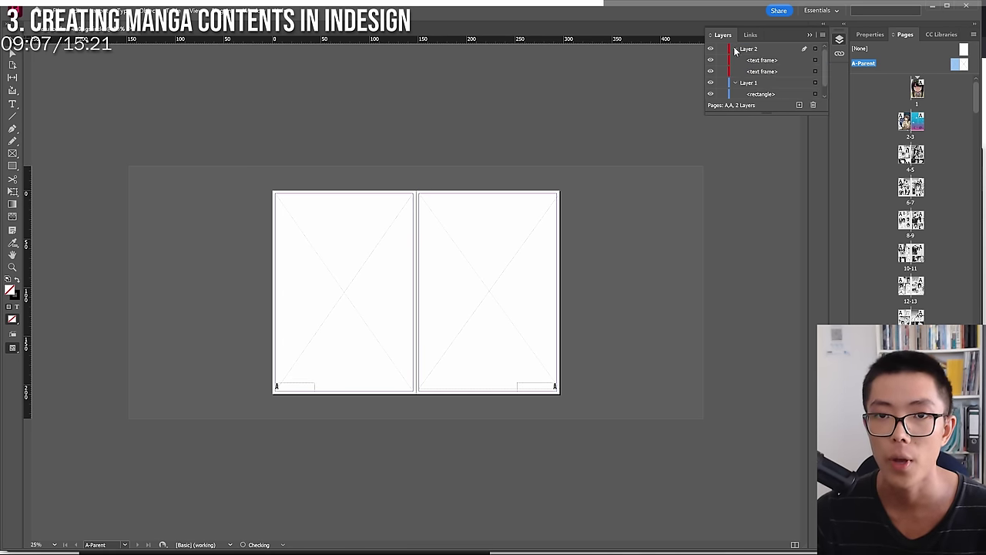
left_click(736, 49)
left_click(736, 49)
left_click(736, 49)
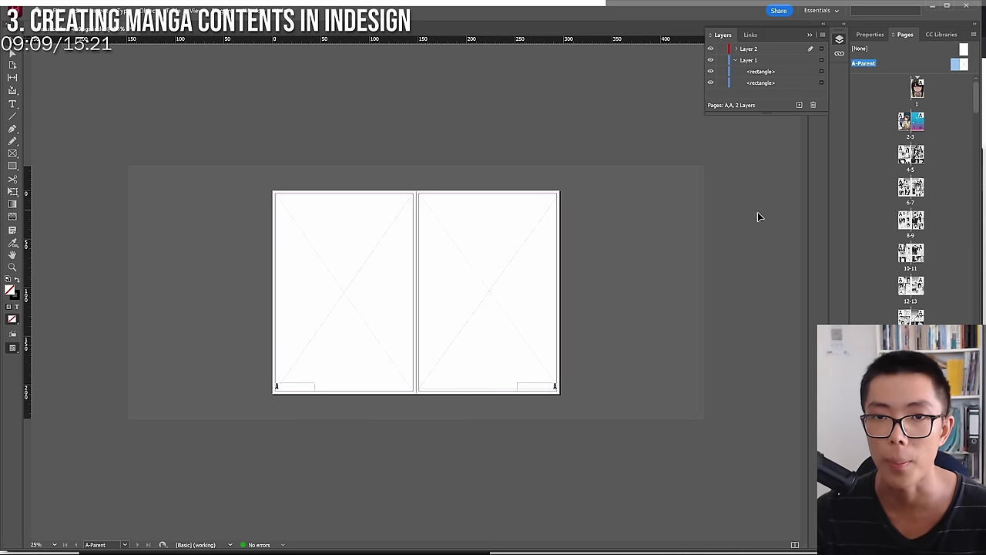
left_click(736, 60)
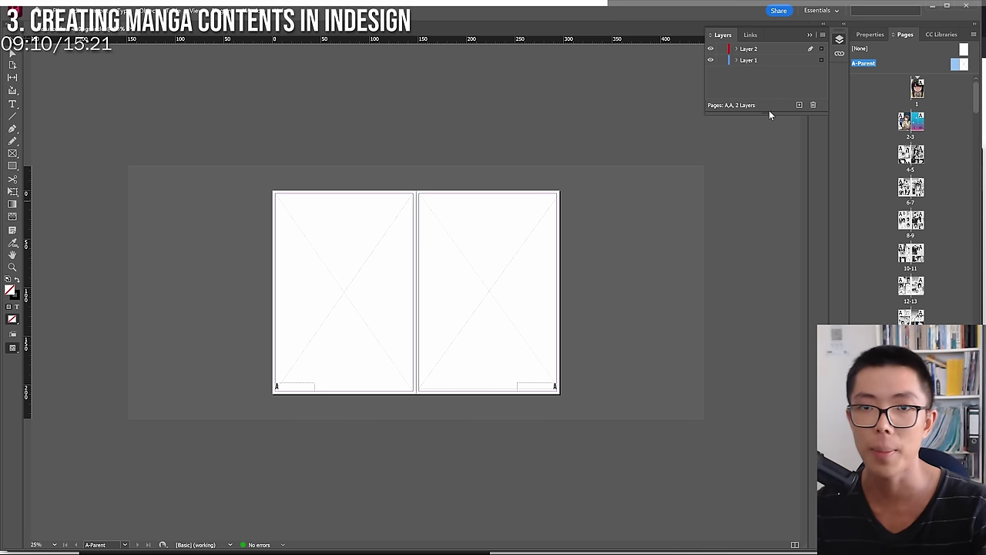
left_click(810, 35)
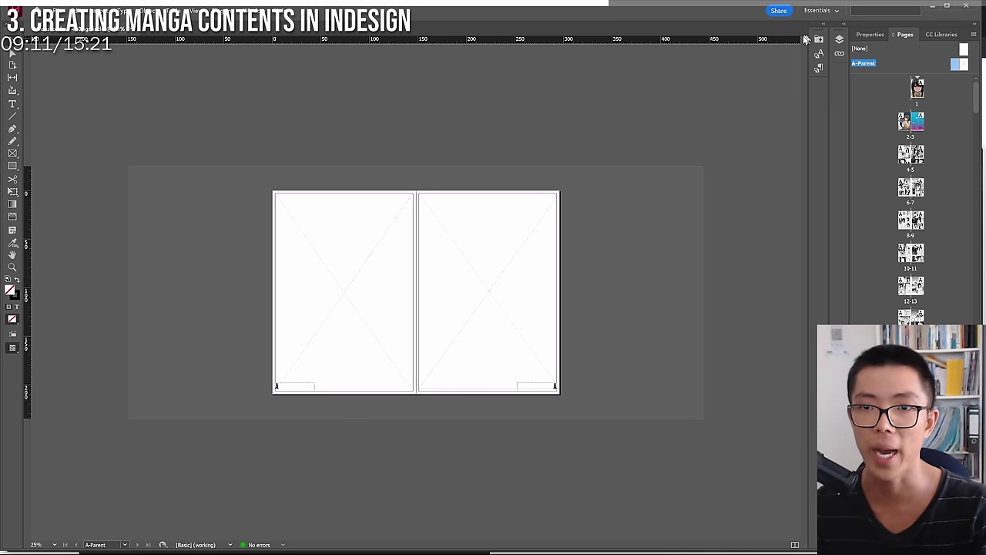
Go to page 1 and check the page numbers over the placed images on the first spreads.
double_click(924, 87)
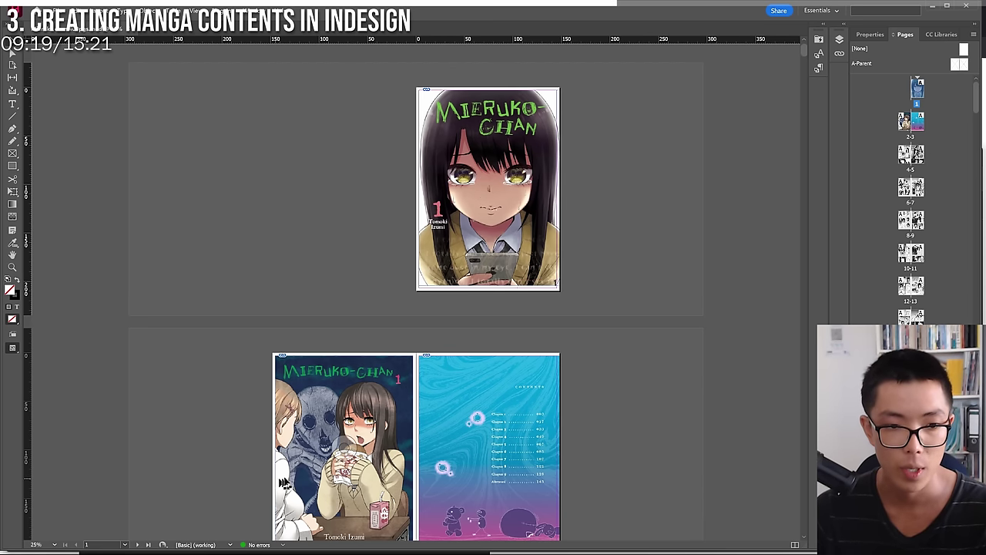
scroll(284, 482, "down", 5)
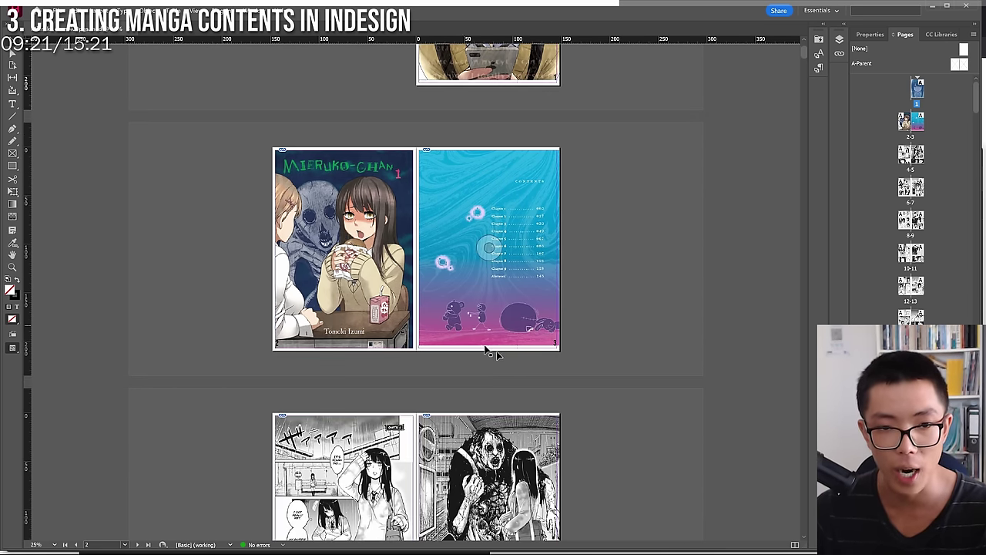
scroll(497, 350, "up", 5)
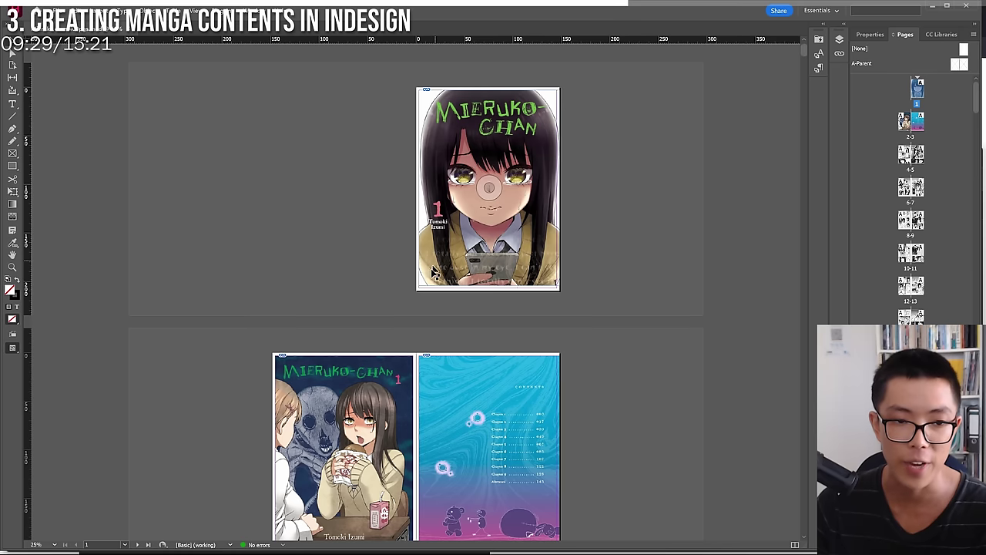
scroll(434, 273, "down", 3)
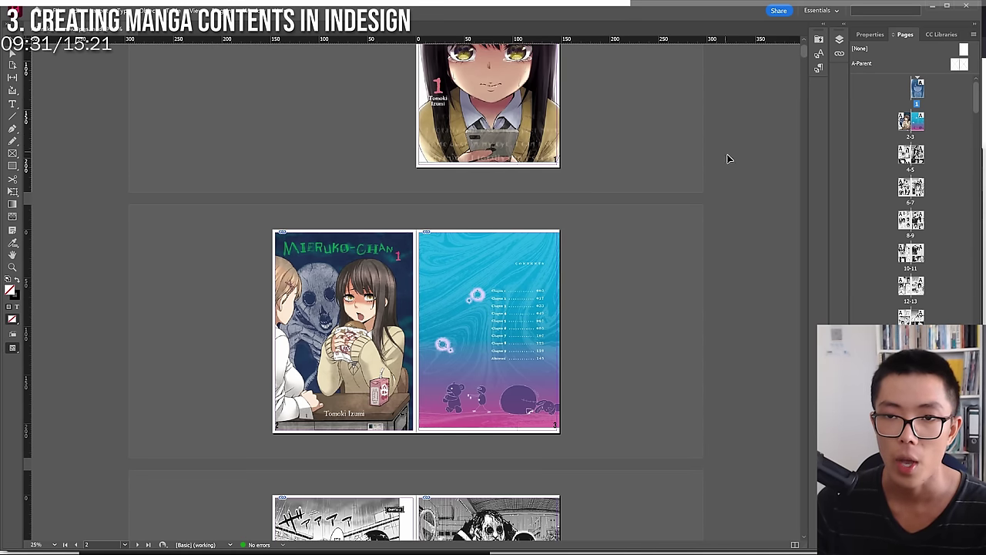
scroll(728, 159, "up", 3)
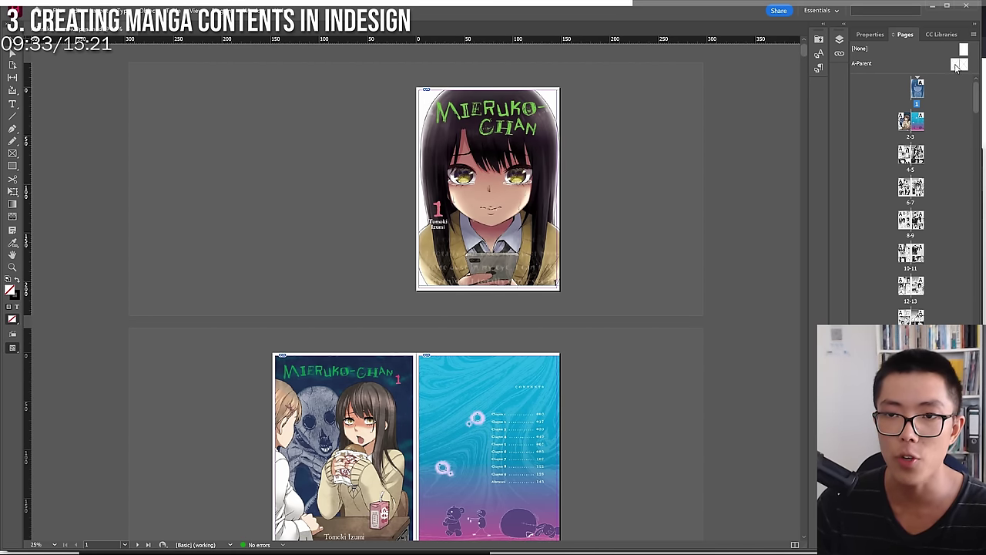
Apply A-Parent to all pages of the document.
left_click_drag(955, 67, 929, 89)
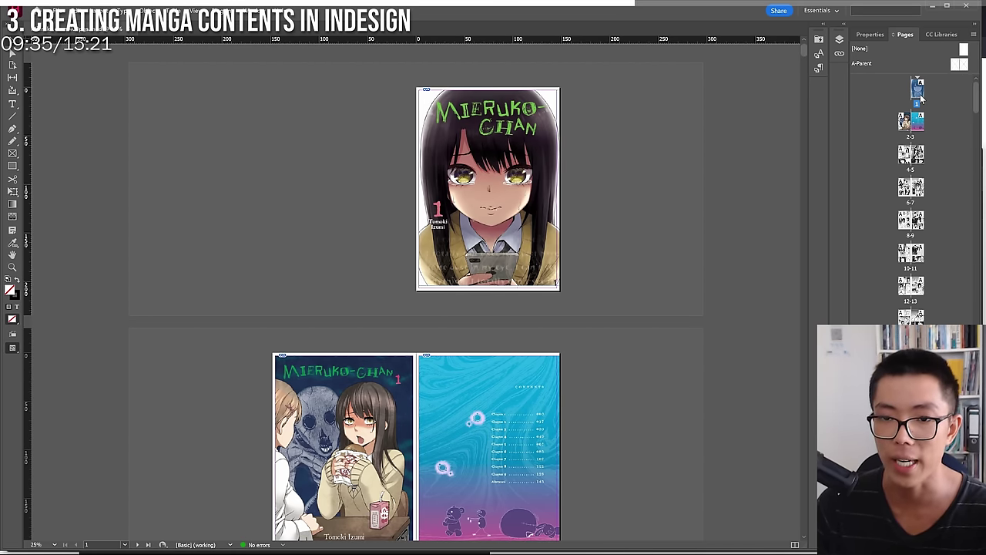
right_click(922, 98)
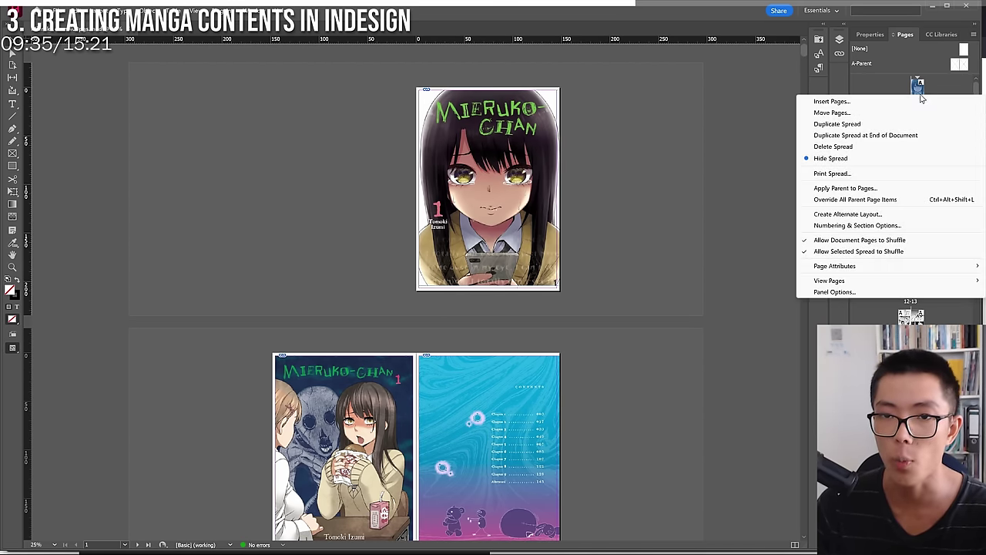
left_click(845, 189)
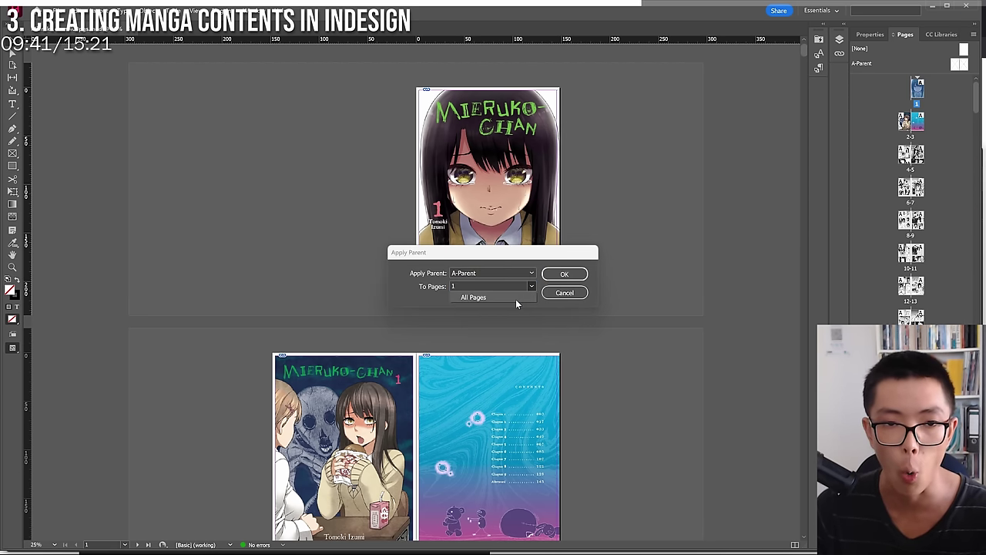
left_click(515, 298)
left_click(564, 275)
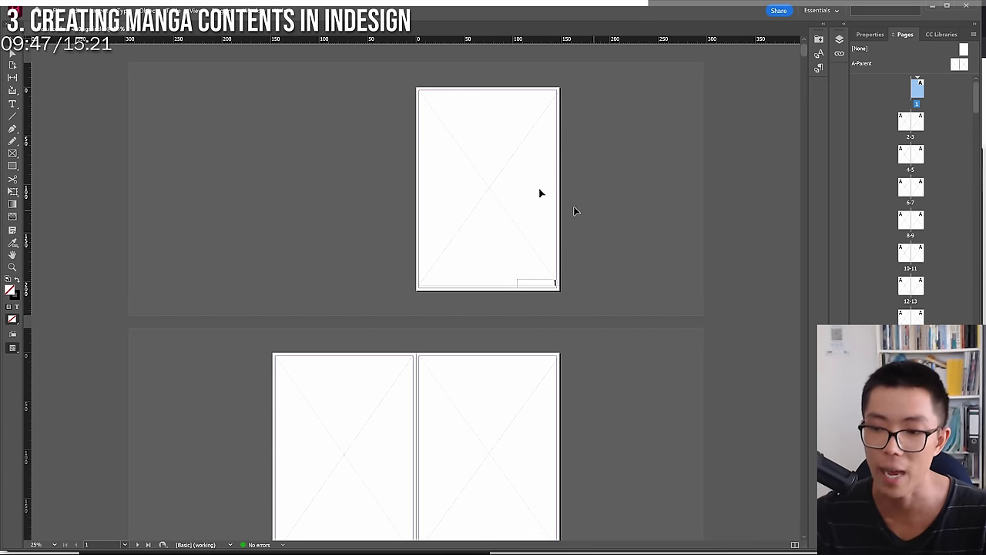
mouse_move(61, 545)
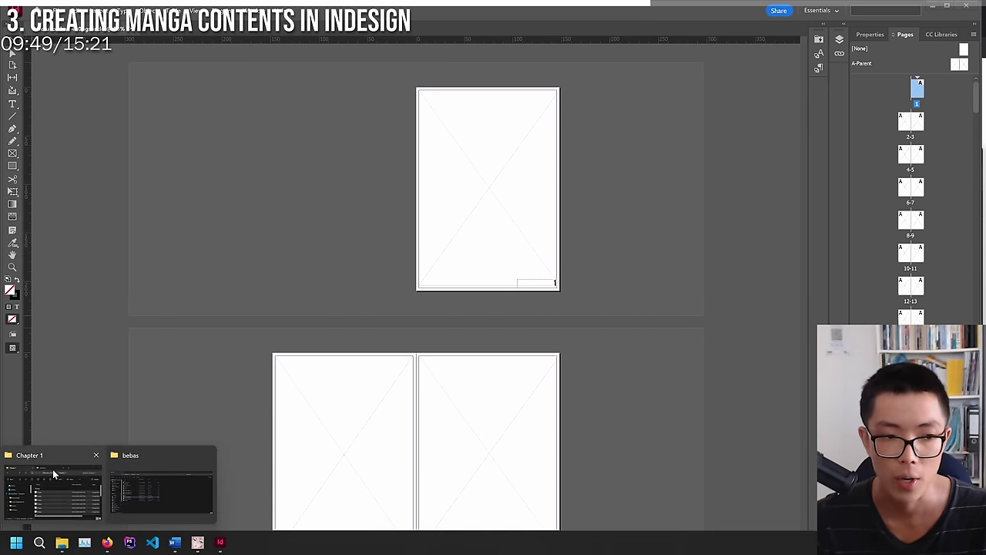
left_click(52, 473)
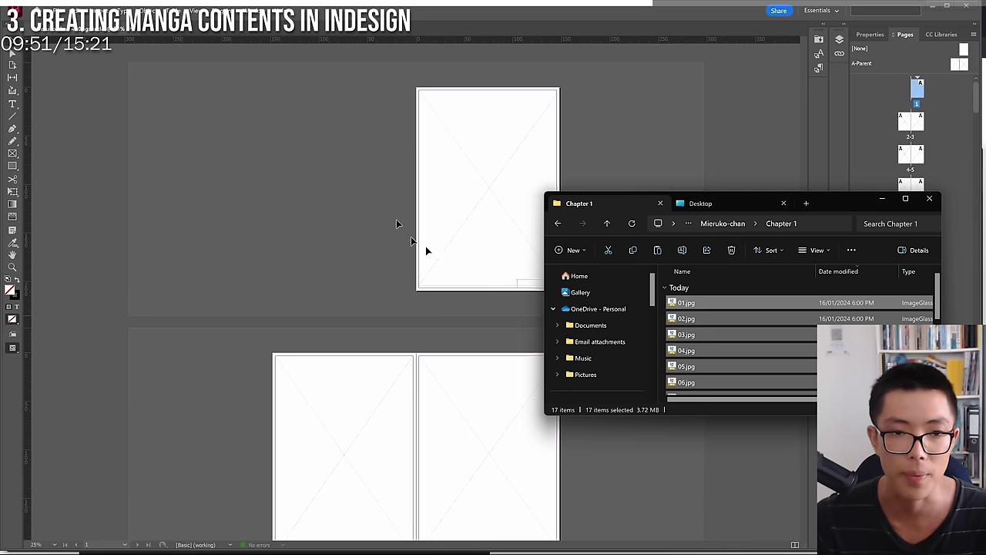
left_click(359, 261)
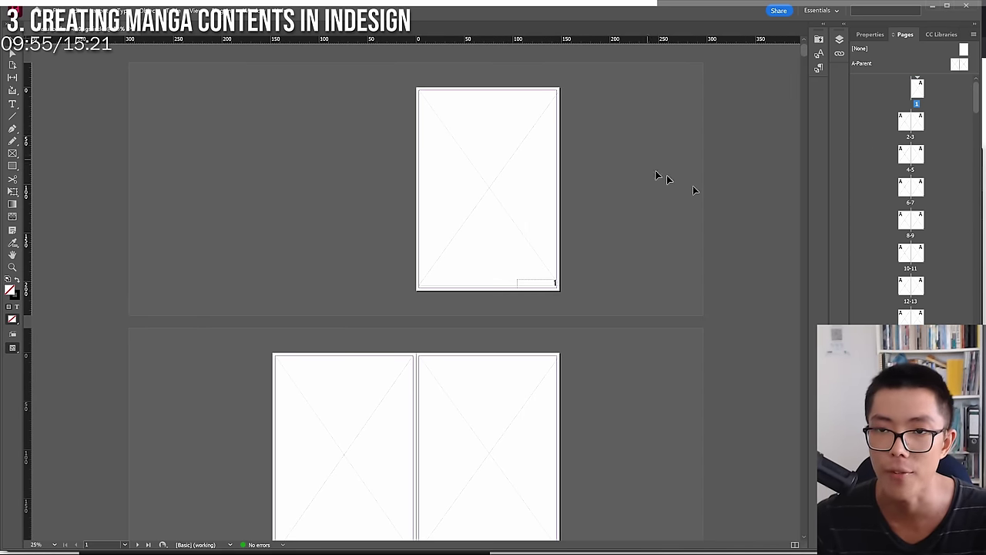
Examine the parent choices offered for inserting a page after page 1, then cancel the insertion.
right_click(909, 97)
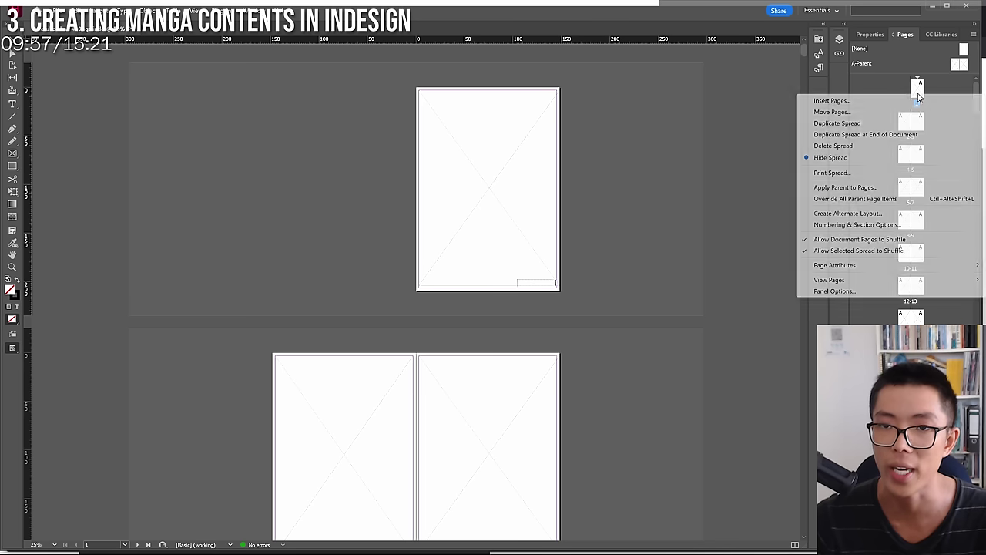
left_click(828, 99)
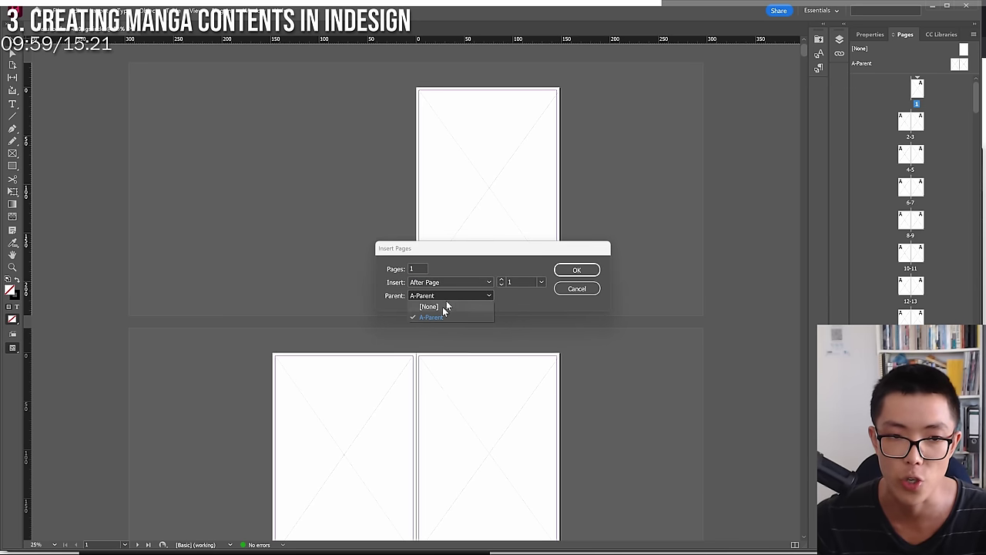
left_click(577, 288)
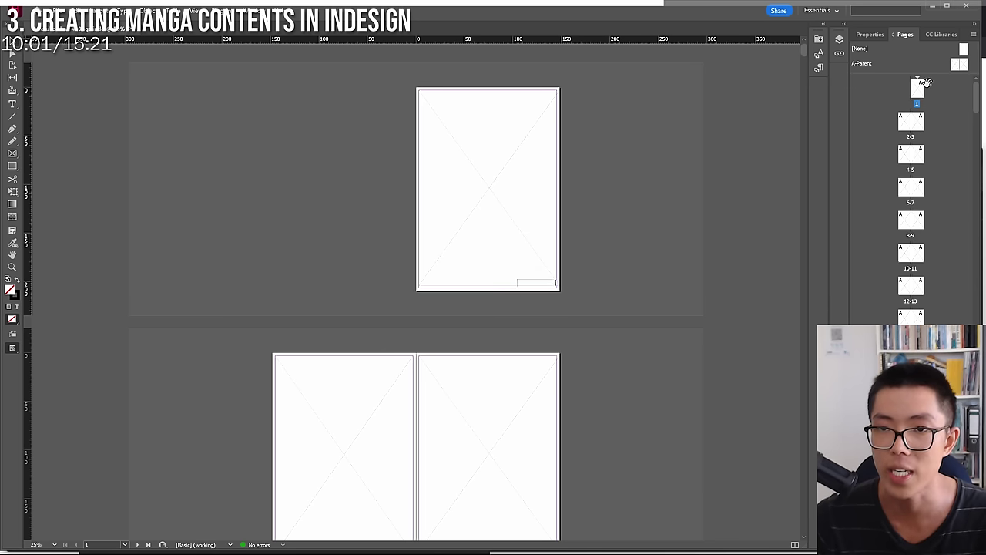
Load the selected Chapter 1 images from File Explorer and place them in order in the frames of pages 1 to 5.
right_click(922, 89)
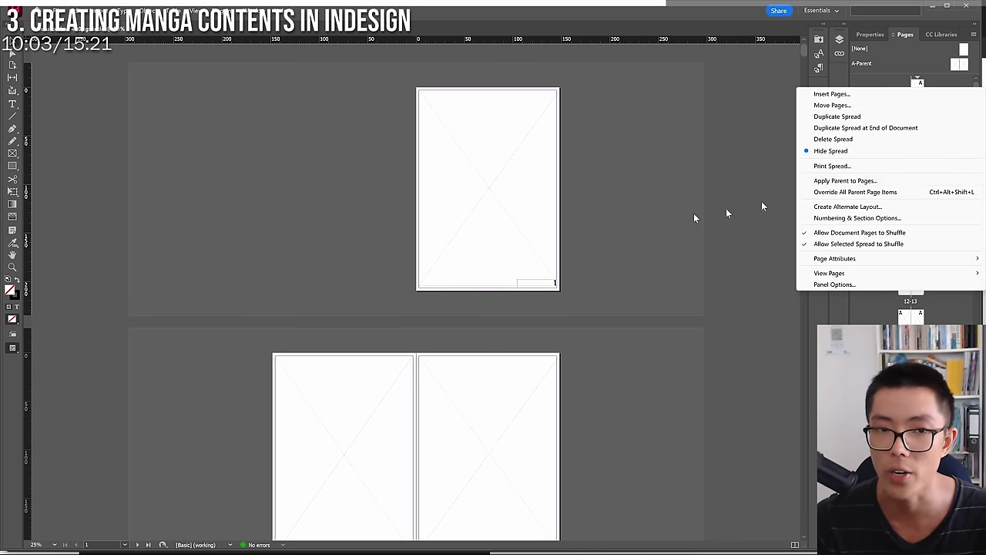
left_click(630, 234)
key("alt+Tab")
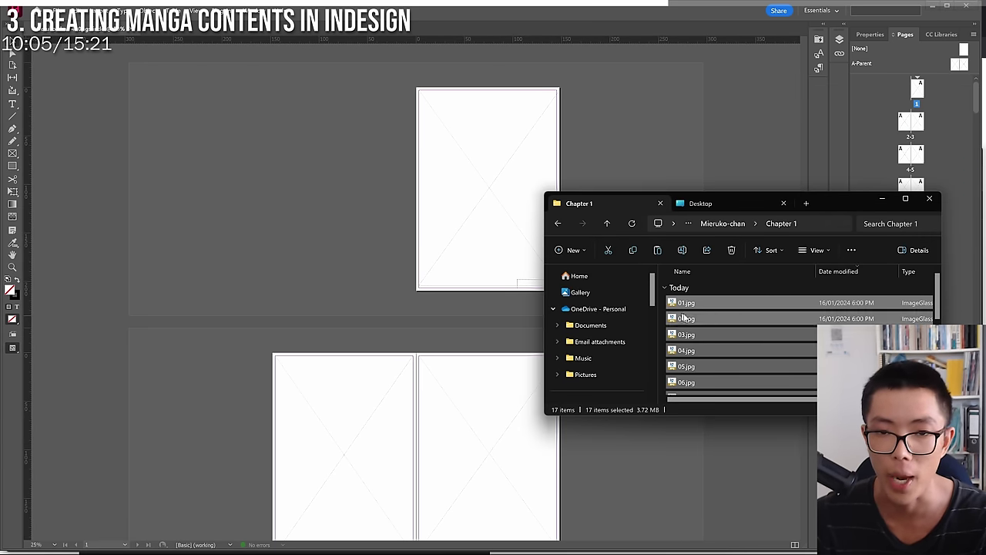
left_click(468, 188)
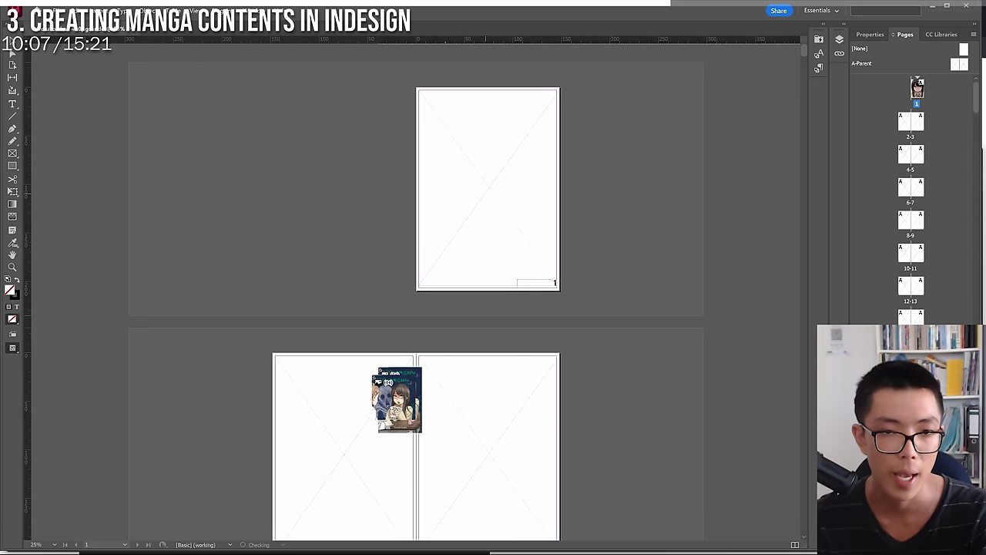
scroll(371, 366, "down", 3)
left_click(367, 310)
left_click(432, 327)
scroll(401, 370, "down", 2)
left_click(370, 395)
left_click(486, 407)
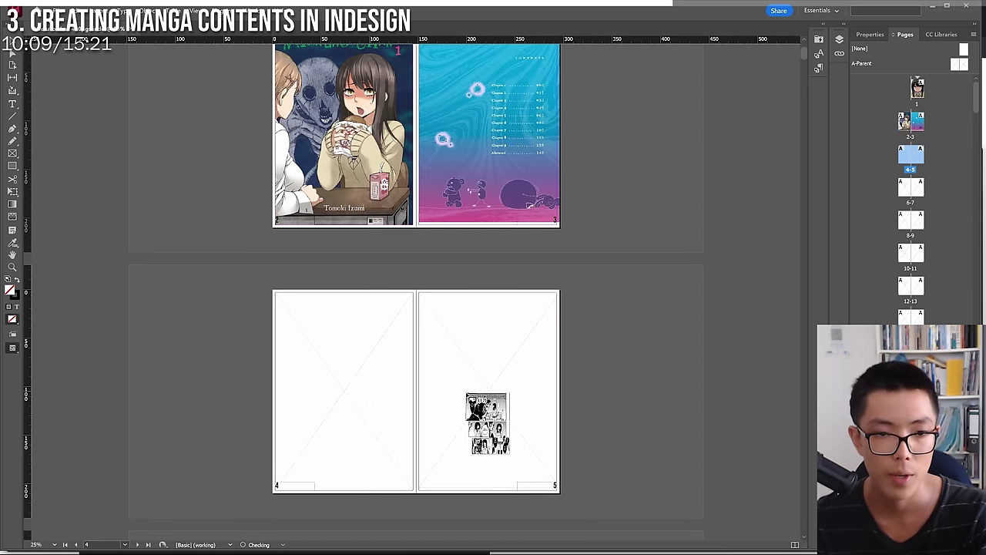
Place the next Chapter 1 images in order in the frames of pages 6 to 11.
scroll(379, 456, "down", 3)
left_click(378, 455)
left_click(495, 455)
scroll(463, 432, "down", 3)
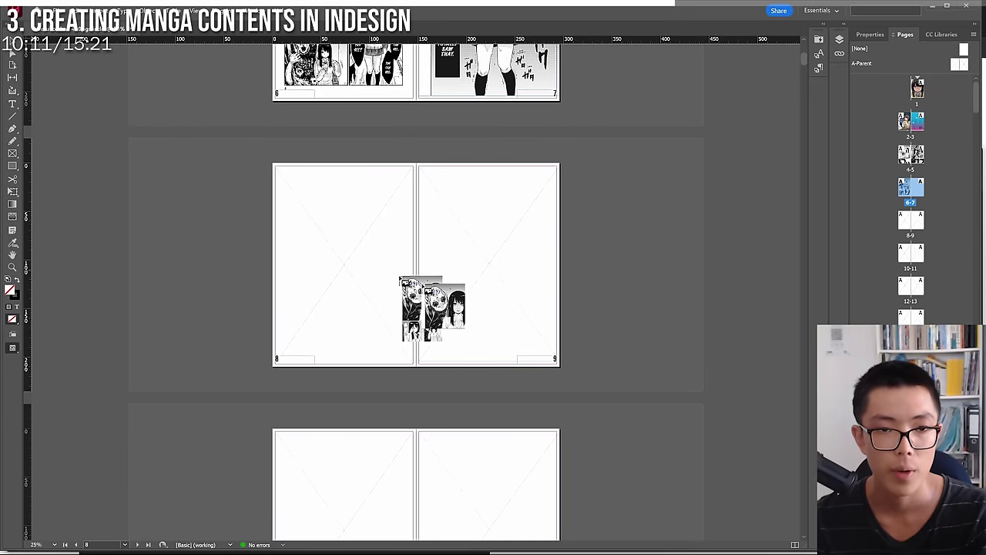
left_click(401, 275)
left_click(462, 285)
scroll(331, 323, "down", 2)
left_click(359, 254)
left_click(475, 267)
Place the remaining Chapter 1 images in order in the frames of pages 12 to 17.
scroll(335, 374, "down", 2)
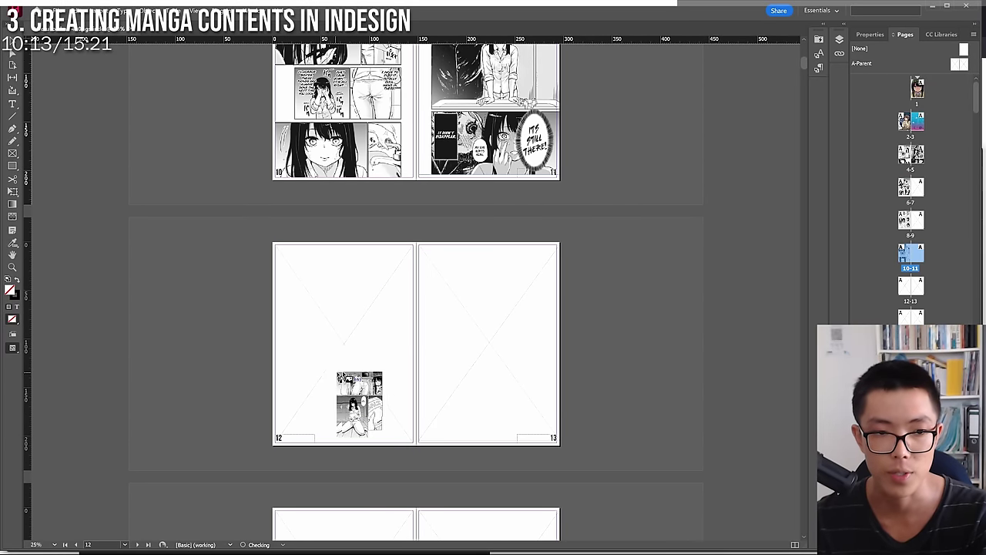
left_click(334, 374)
left_click(450, 359)
scroll(449, 359, "down", 2)
left_click(506, 388)
left_click(370, 358)
scroll(331, 331, "down", 2)
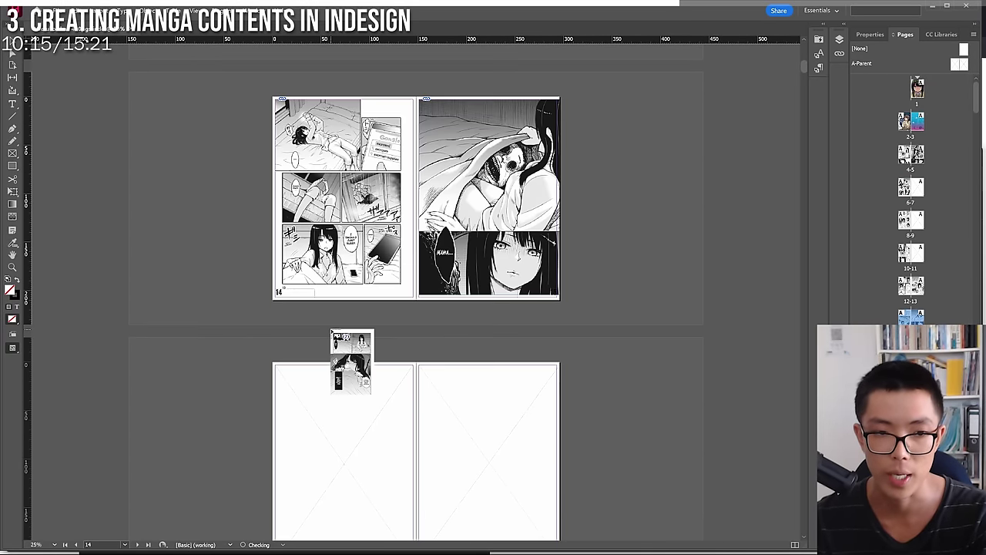
left_click(369, 432)
left_click(446, 457)
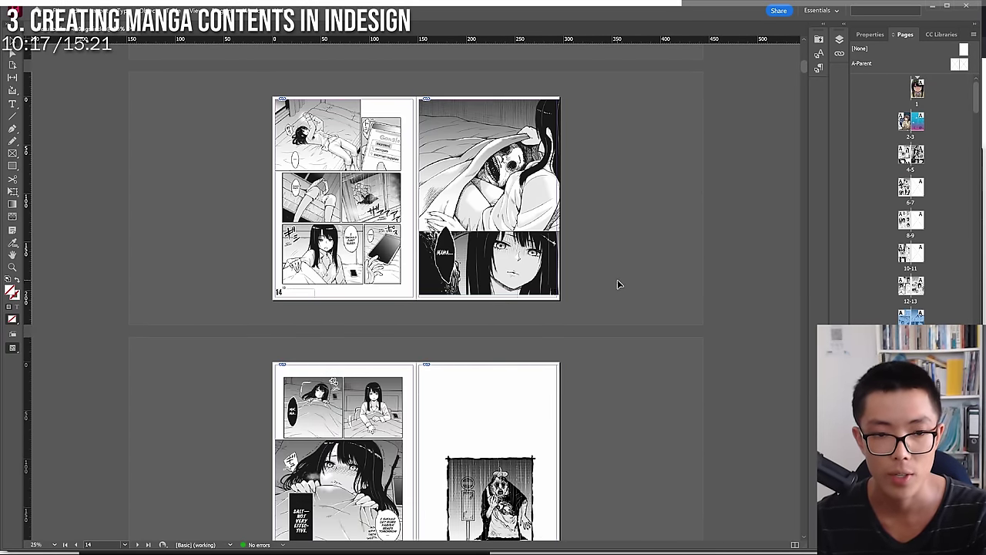
Switch to File Explorer, load all images of the Chapter 2 folder into the document and place the first on page 18.
scroll(617, 279, "down", 3)
scroll(606, 257, "down", 2)
key("alt+Tab")
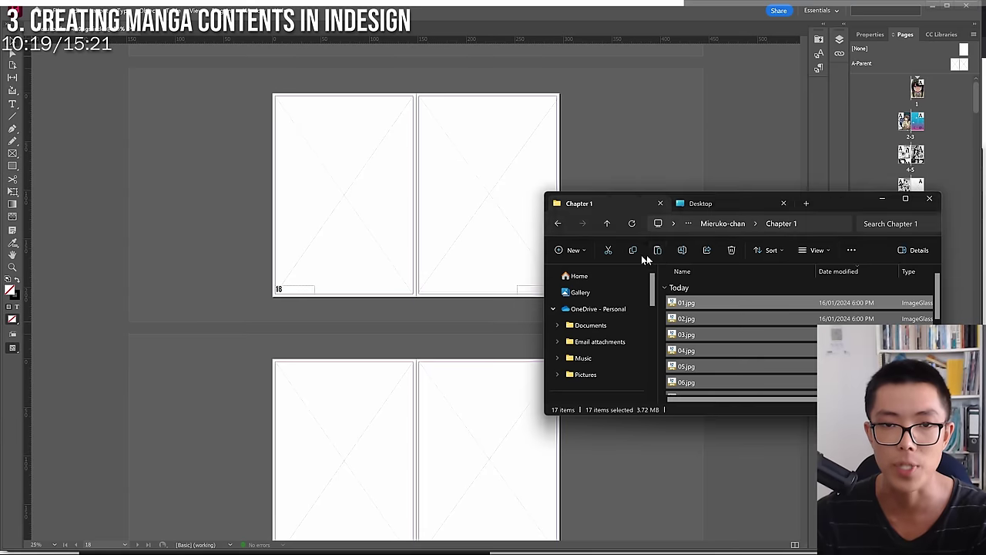
left_click(723, 223)
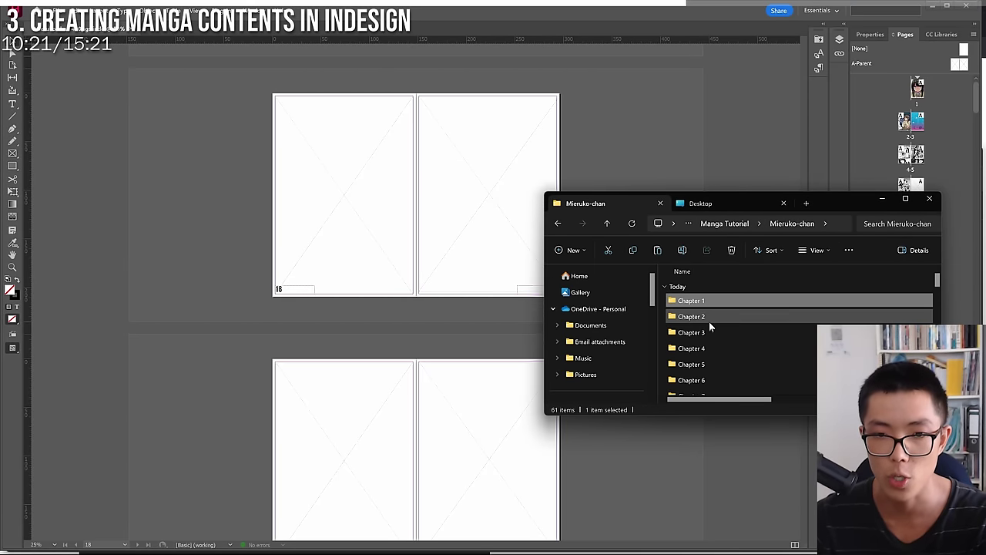
double_click(709, 319)
key("ctrl+a")
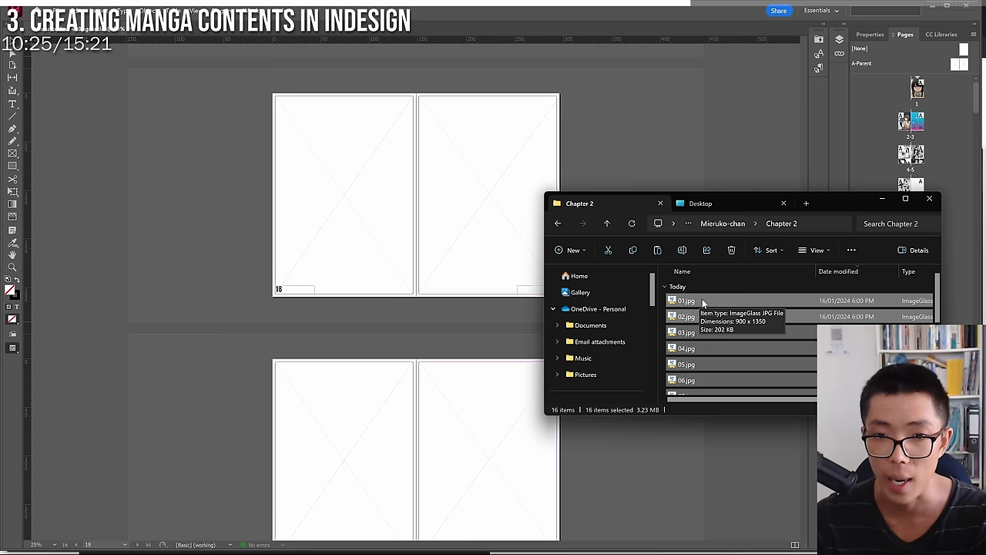
left_click_drag(703, 302, 304, 256)
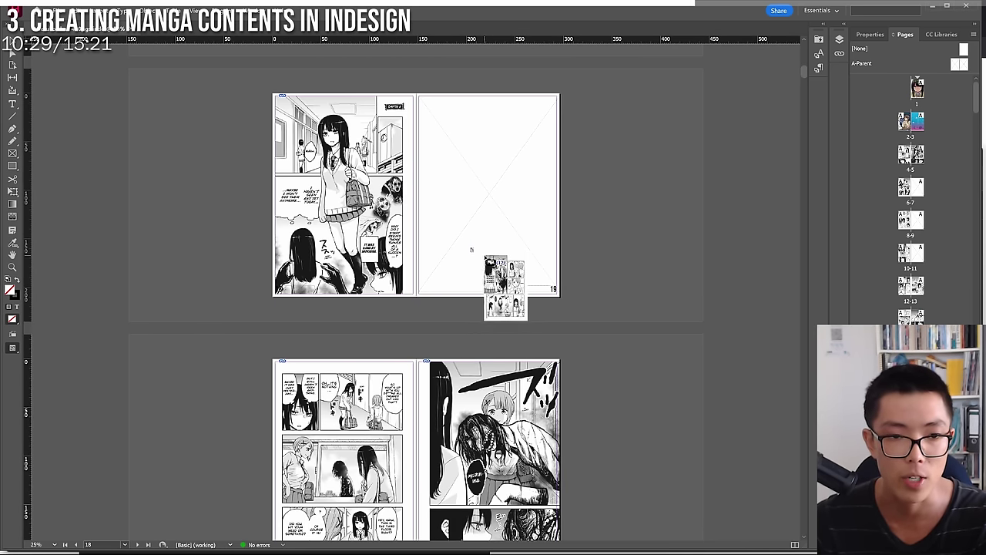
Place the next Chapter 2 images in order in the frames of pages 19 to 23.
scroll(490, 266, "up", 2)
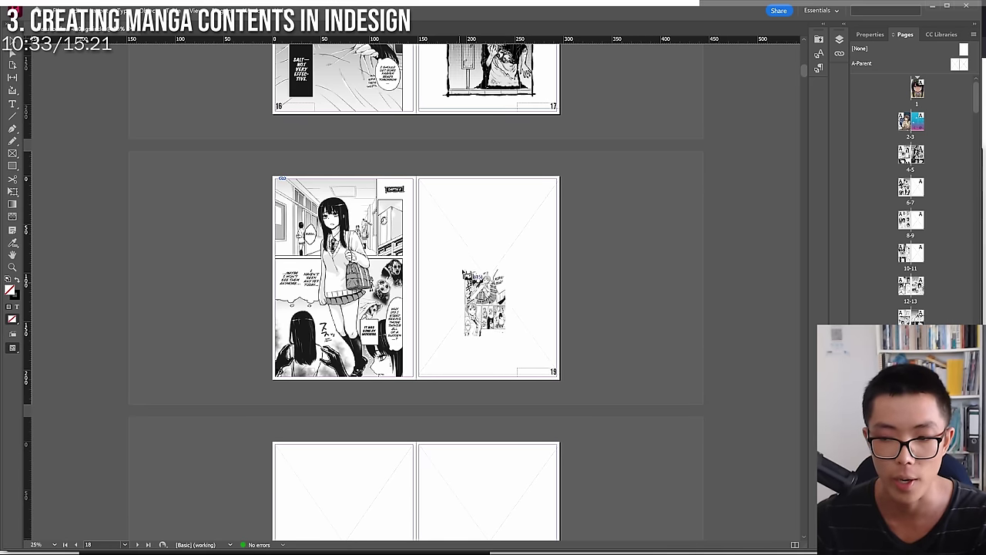
left_click(470, 285)
scroll(462, 292, "down", 4)
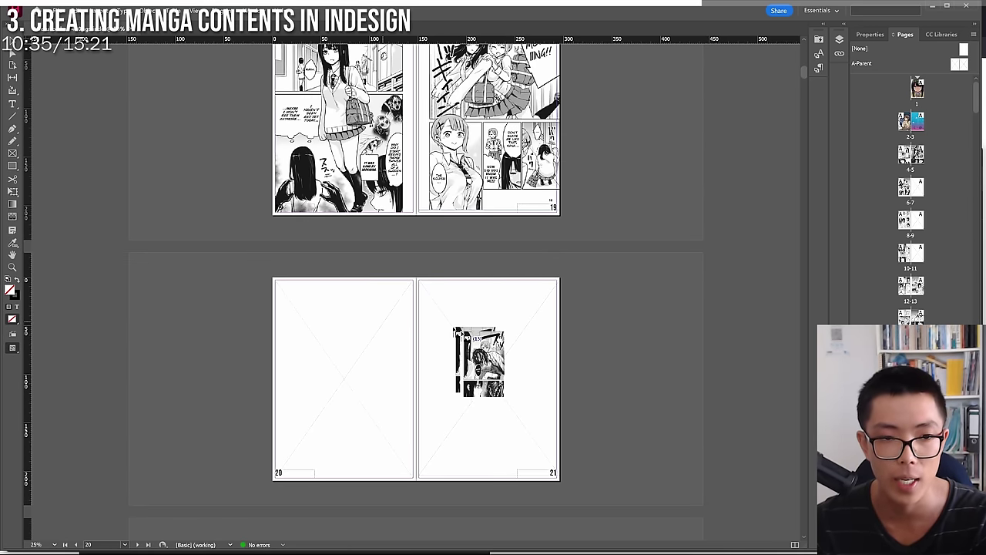
left_click(454, 326)
left_click(347, 370)
scroll(336, 534, "down", 3)
left_click(375, 454)
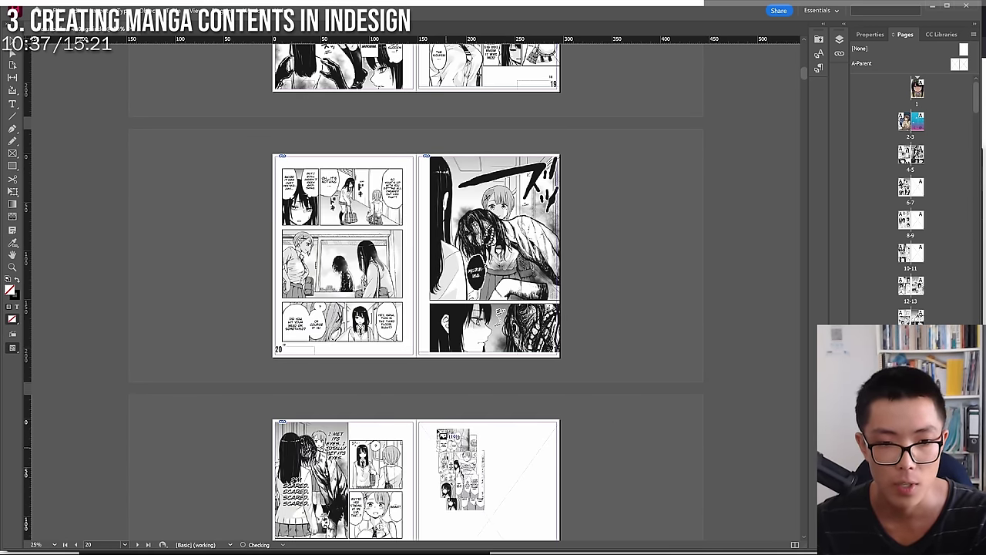
left_click(447, 462)
Continue placing the loaded Chapter 2 images in order in the frames of pages 24 to 29.
scroll(455, 462, "down", 5)
left_click(347, 416)
left_click(462, 409)
scroll(432, 463, "down", 3)
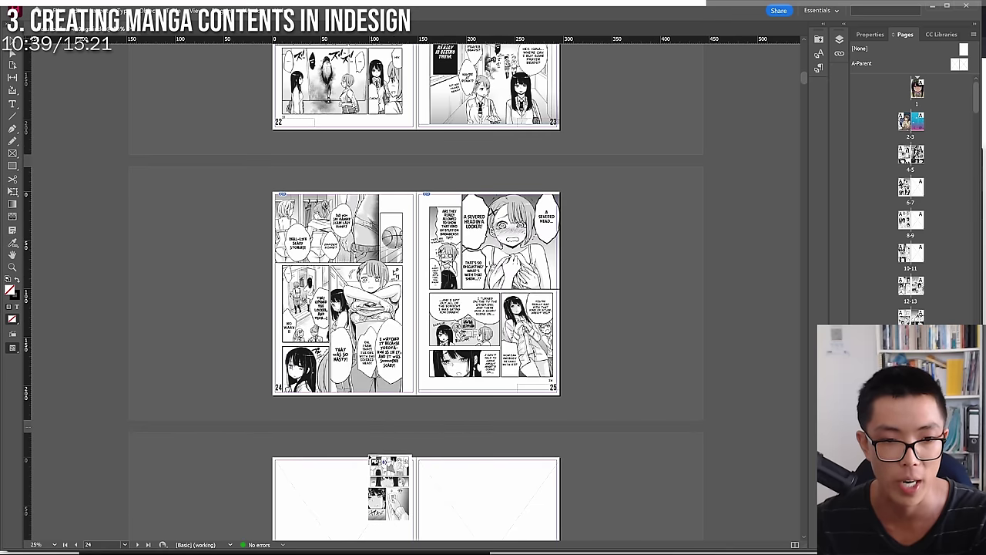
left_click(370, 493)
left_click(466, 478)
scroll(455, 462, "down", 5)
scroll(441, 456, "down", 3)
left_click(396, 386)
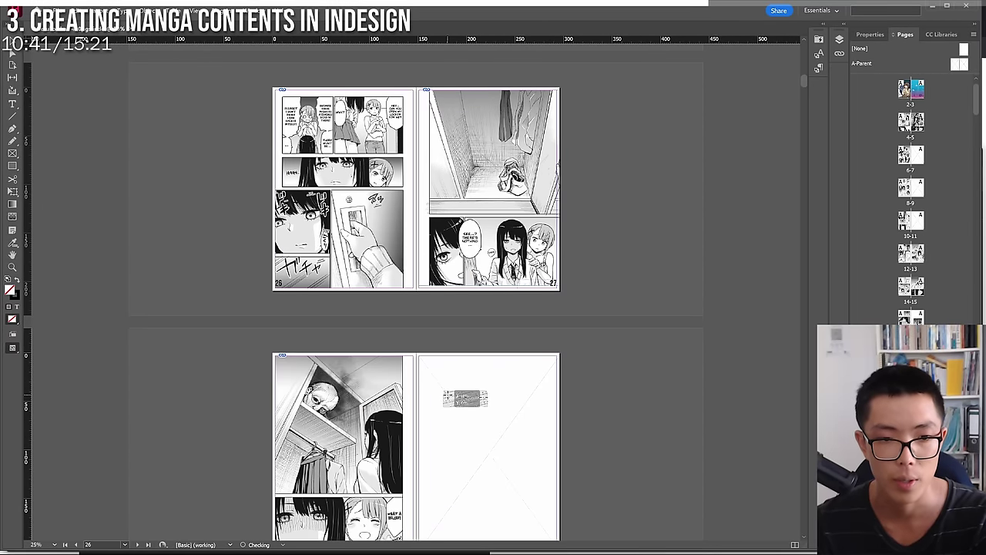
left_click(441, 386)
Place the last Chapter 2 images in order in the frames of pages 30 to 33.
scroll(431, 385, "down", 3)
left_click(363, 506)
left_click(468, 460)
scroll(428, 416, "down", 3)
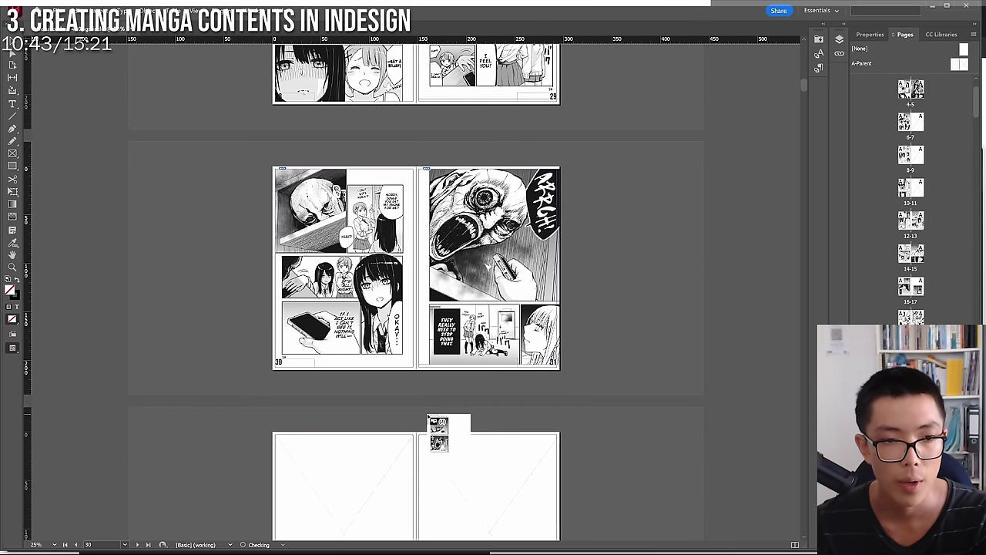
left_click(362, 466)
left_click(479, 480)
scroll(466, 440, "down", 5)
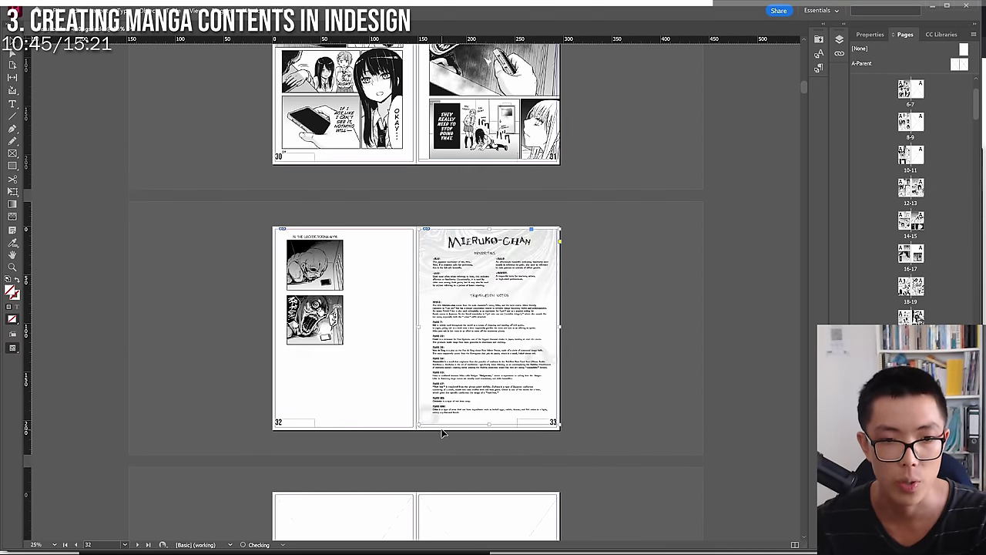
Switch to File Explorer and load all images of the Chapter 3 folder into the document for placing from page 34.
key("alt+Tab")
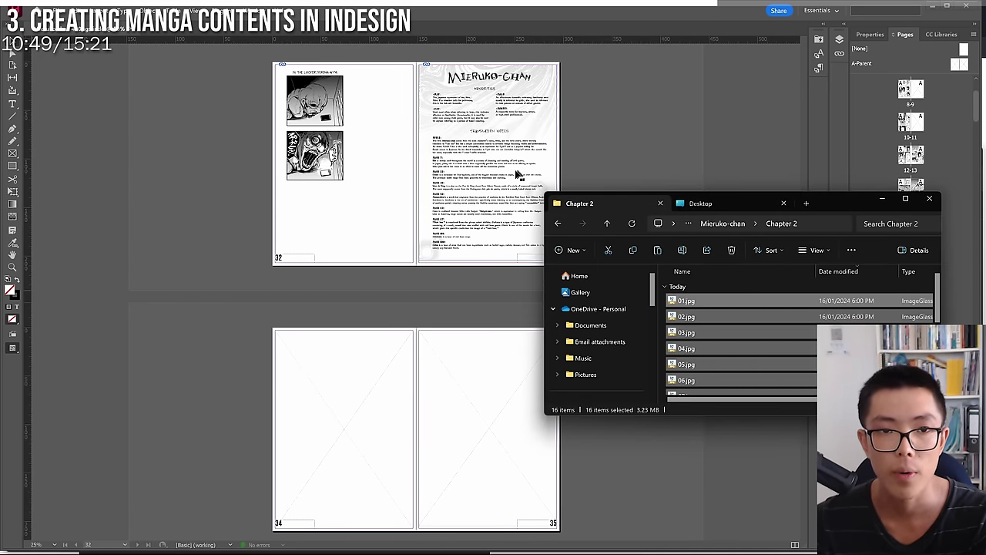
left_click(731, 224)
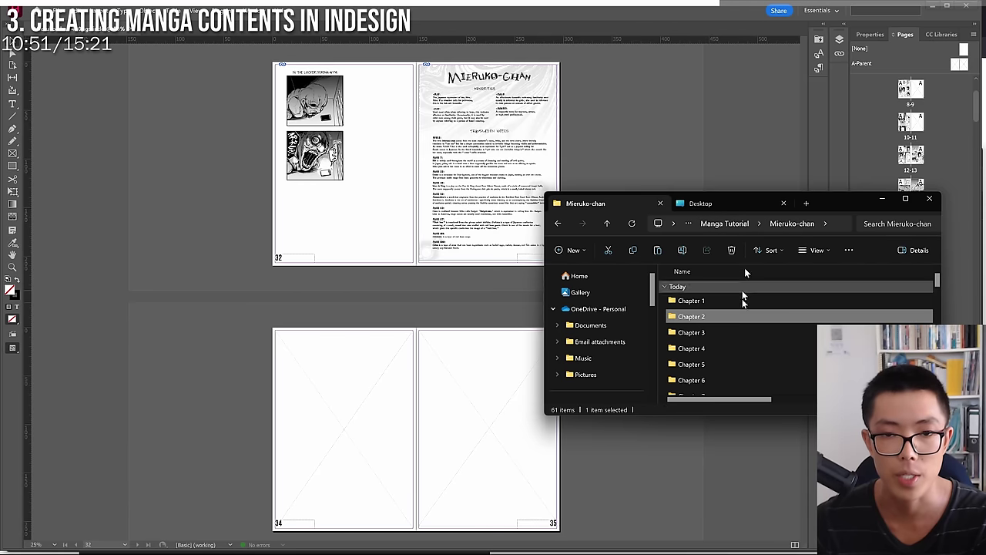
double_click(715, 330)
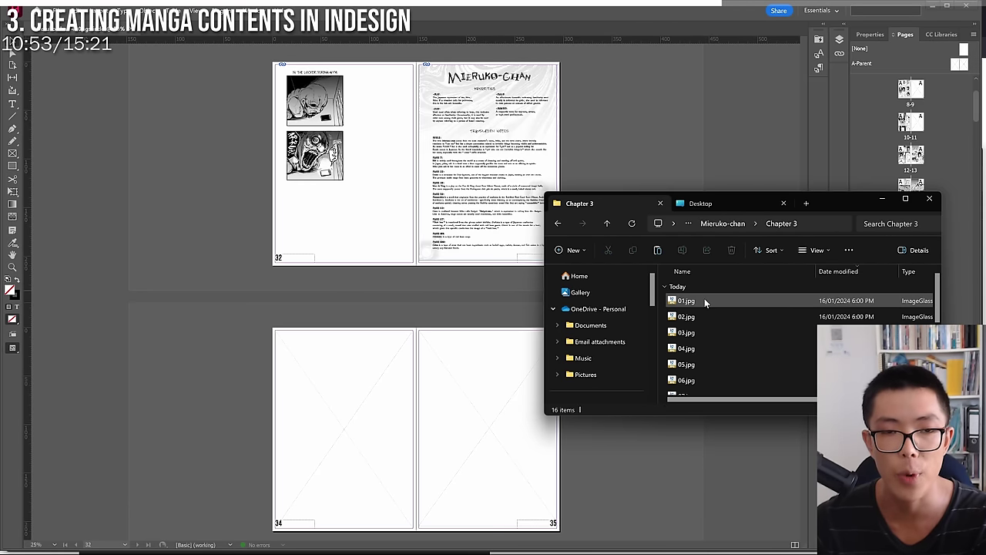
left_click(705, 298)
key("ctrl+a")
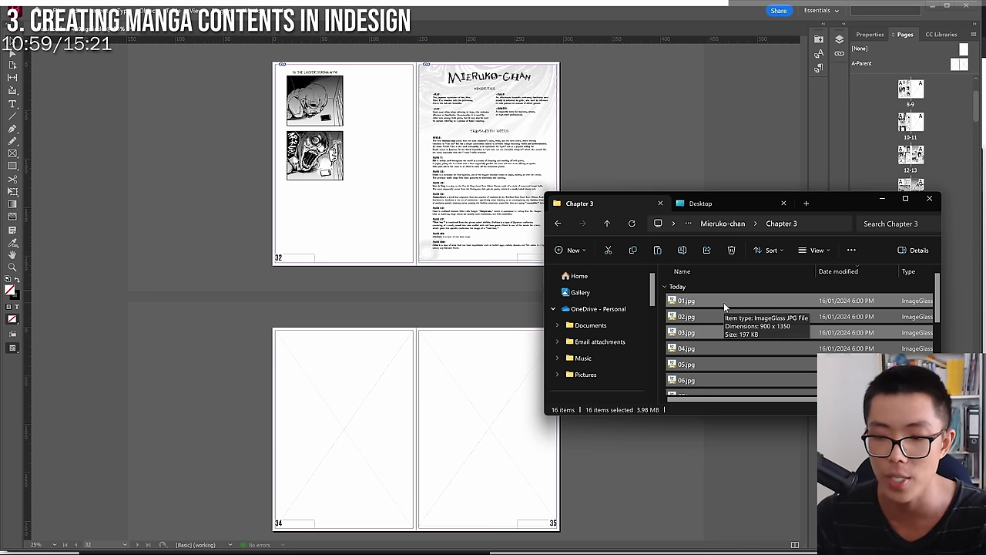
left_click_drag(724, 302, 372, 387)
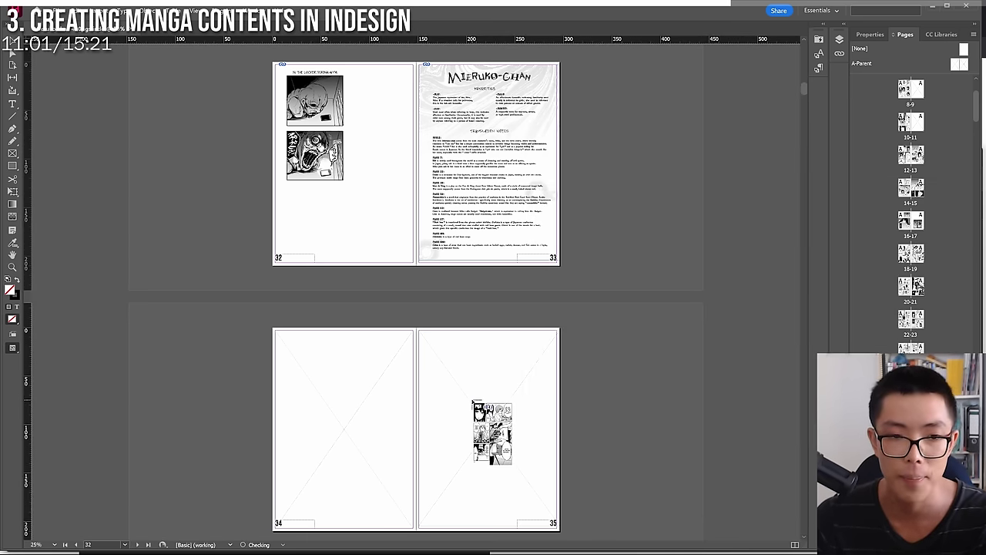
Place the first Chapter 3 images in order in the frames of pages 34 to 39.
left_click(473, 407)
scroll(419, 407, "down", 3)
left_click(431, 401)
scroll(420, 416, "down", 2)
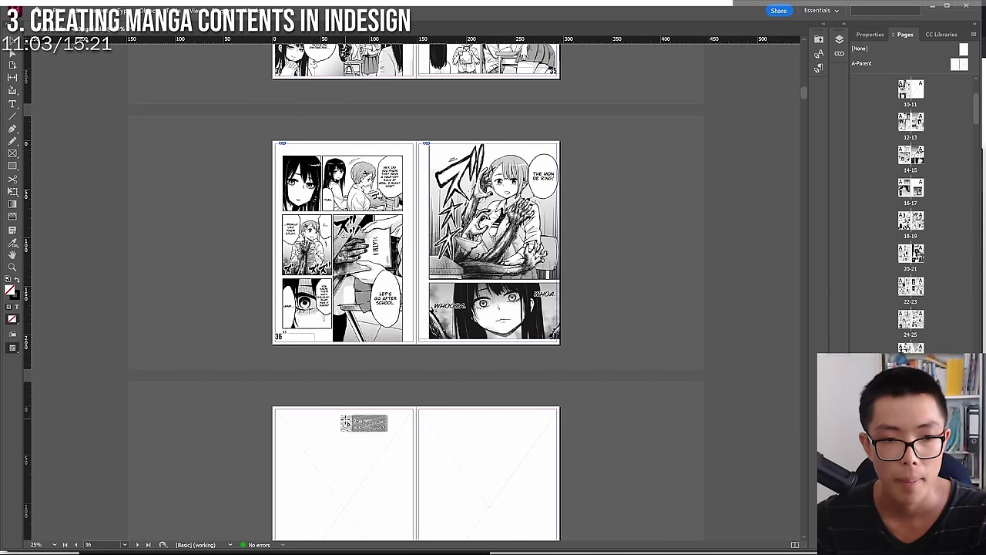
left_click(366, 419)
left_click(462, 469)
Continue placing the loaded Chapter 3 images in order in the frames of pages 40 to 45.
scroll(431, 436, "down", 4)
left_click(395, 383)
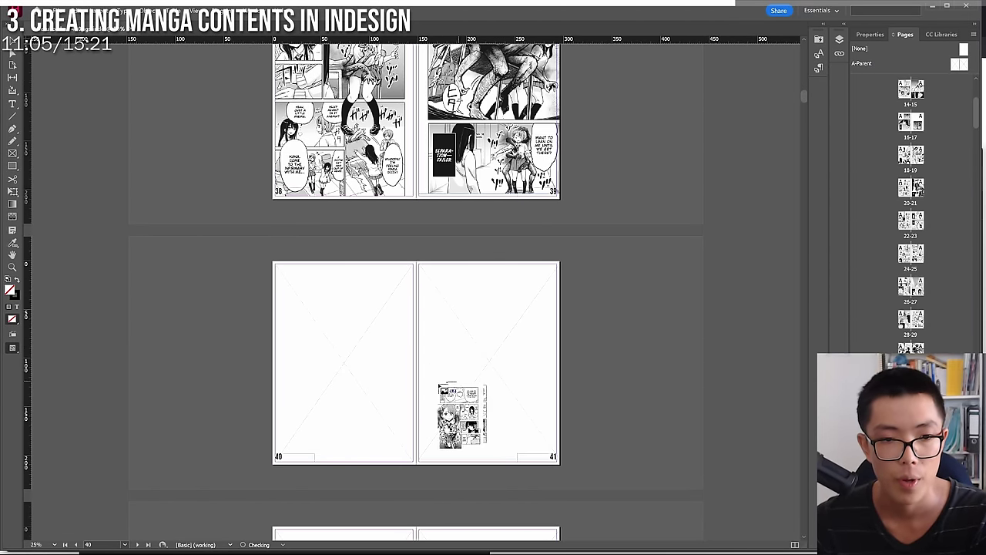
left_click(440, 396)
scroll(431, 400, "down", 3)
left_click(407, 403)
left_click(489, 434)
scroll(421, 435, "down", 3)
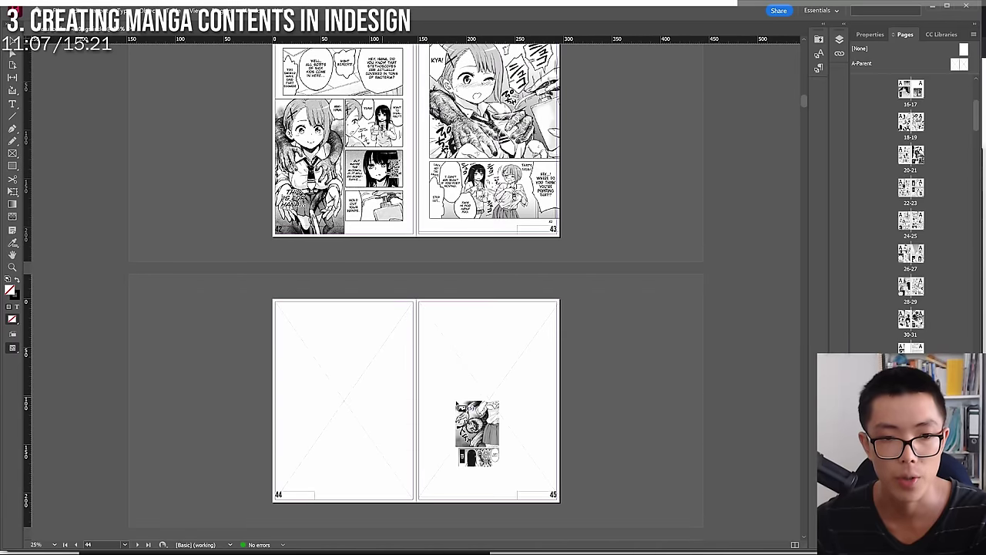
left_click(453, 396)
left_click(396, 407)
Place the last Chapter 3 images in order in the frames of pages 46 to 49.
scroll(396, 408, "down", 3)
left_click(473, 487)
left_click(370, 486)
scroll(370, 486, "down", 3)
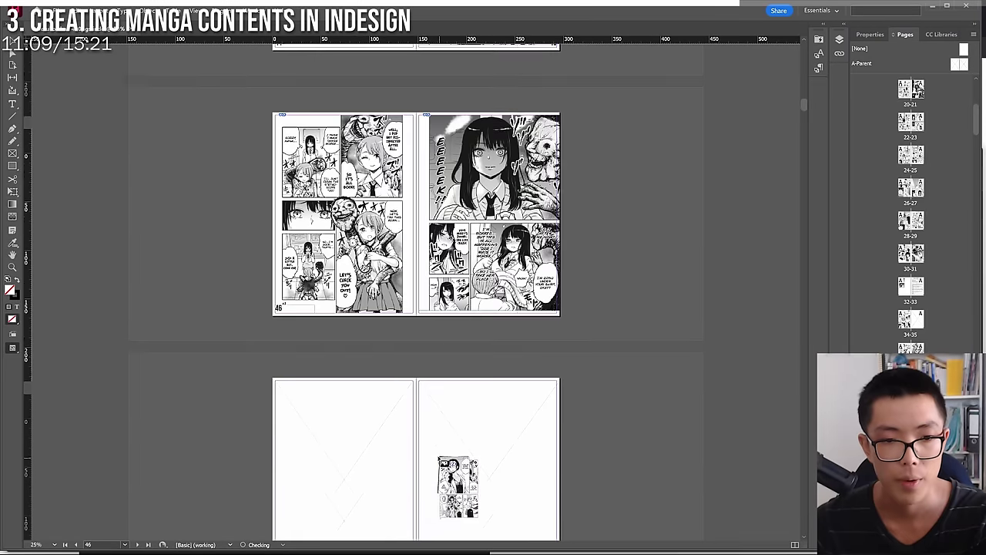
left_click(480, 463)
left_click(416, 448)
scroll(416, 448, "down", 3)
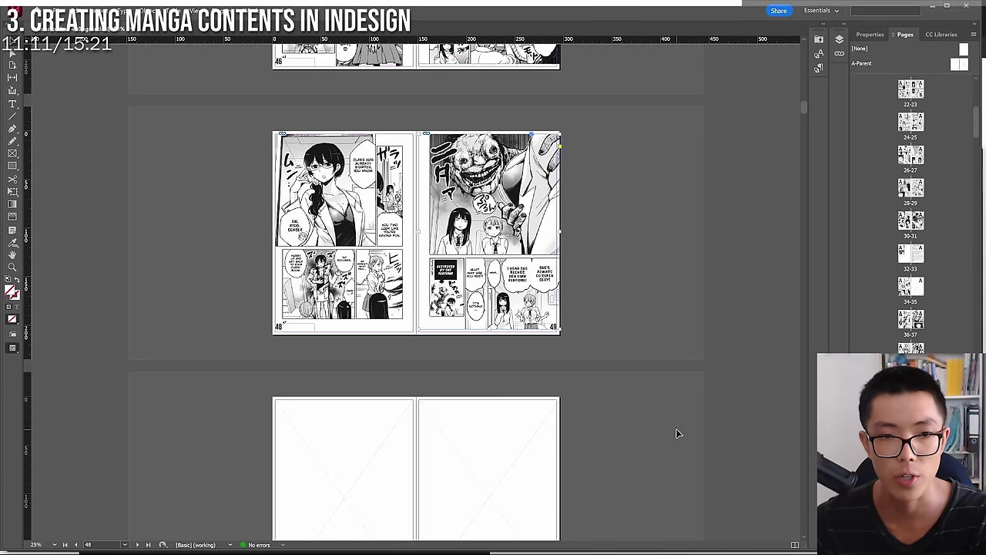
Switch to File Explorer, load all images of the Chapter 4 folder and place the first two on pages 50 and 51.
key("alt+Tab")
left_click(708, 228)
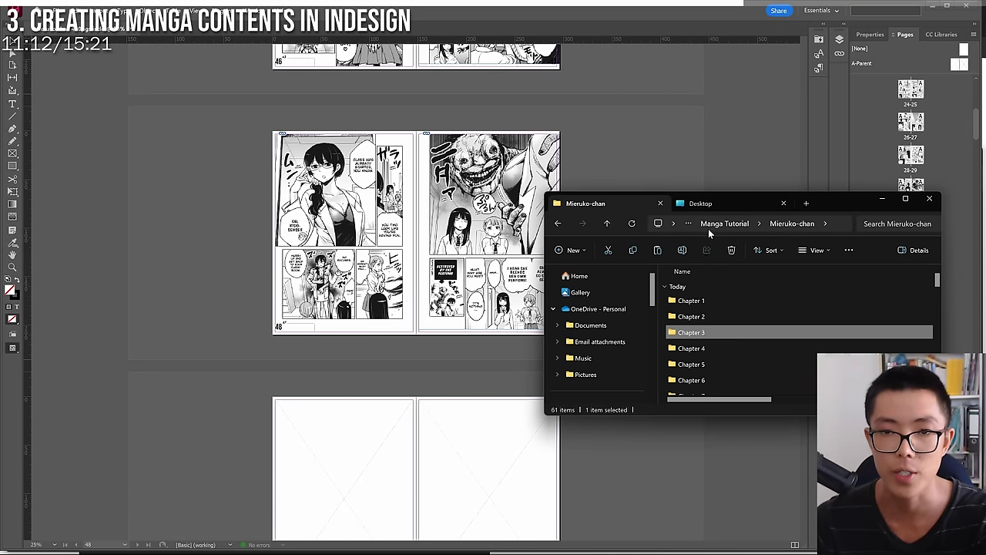
double_click(696, 347)
key("ctrl+a")
left_click_drag(701, 300, 356, 450)
left_click(382, 444)
left_click(452, 459)
Place the next Chapter 4 images in order in the frames of pages 52 to 55.
scroll(452, 458, "down", 5)
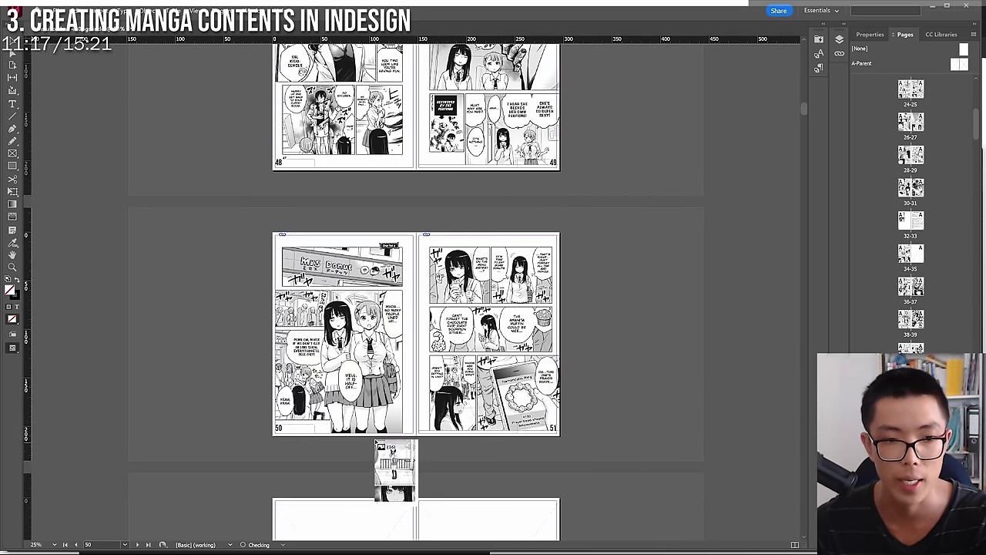
left_click(444, 433)
left_click(388, 432)
scroll(388, 431, "down", 5)
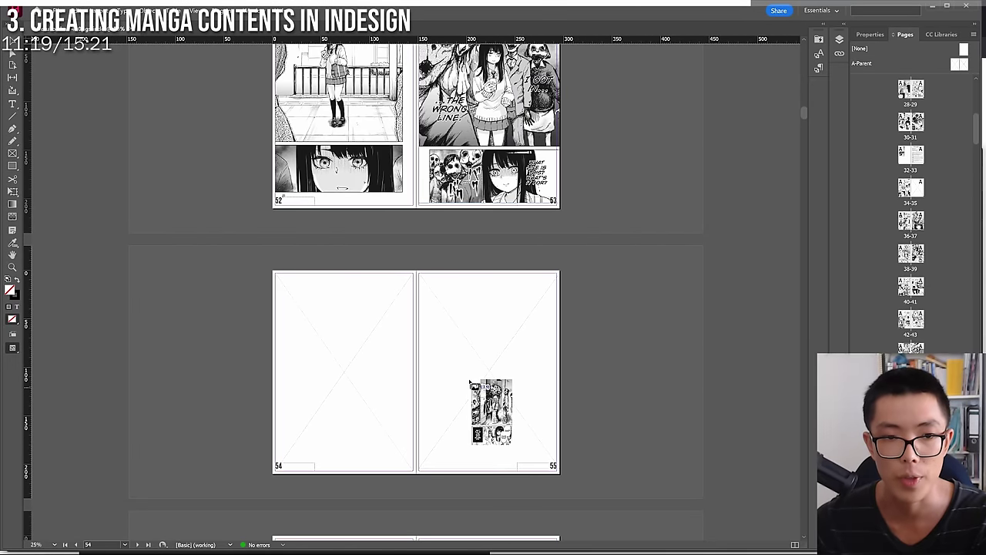
left_click(488, 407)
left_click(362, 408)
Continue placing the loaded Chapter 4 images in order in the frames of pages 56 to 59.
scroll(469, 385, "down", 3)
left_click(480, 397)
left_click(362, 401)
scroll(401, 401, "down", 3)
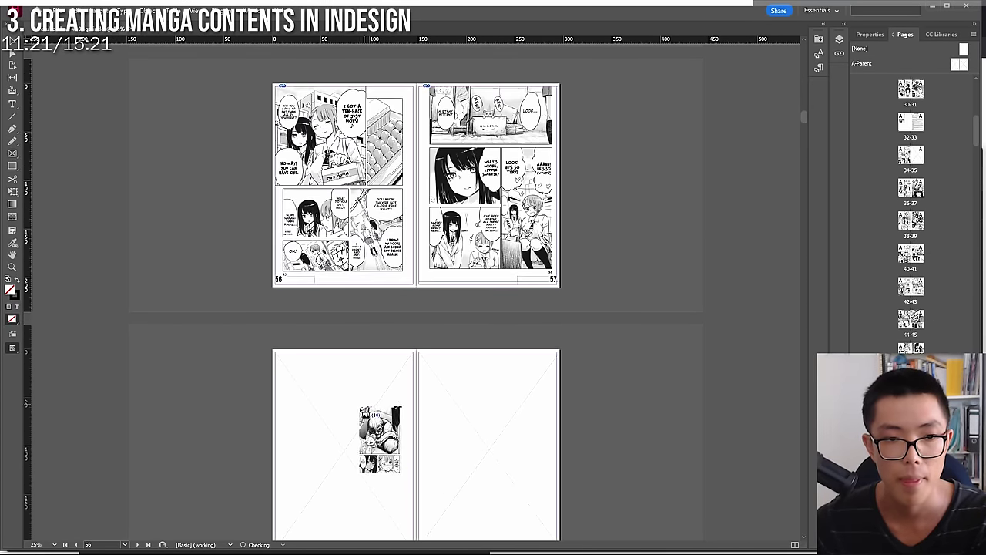
left_click(426, 404)
left_click(349, 423)
Place the next Chapter 4 images in order in the frames of pages 58 to 61.
scroll(349, 423, "down", 3)
scroll(349, 424, "down", 3)
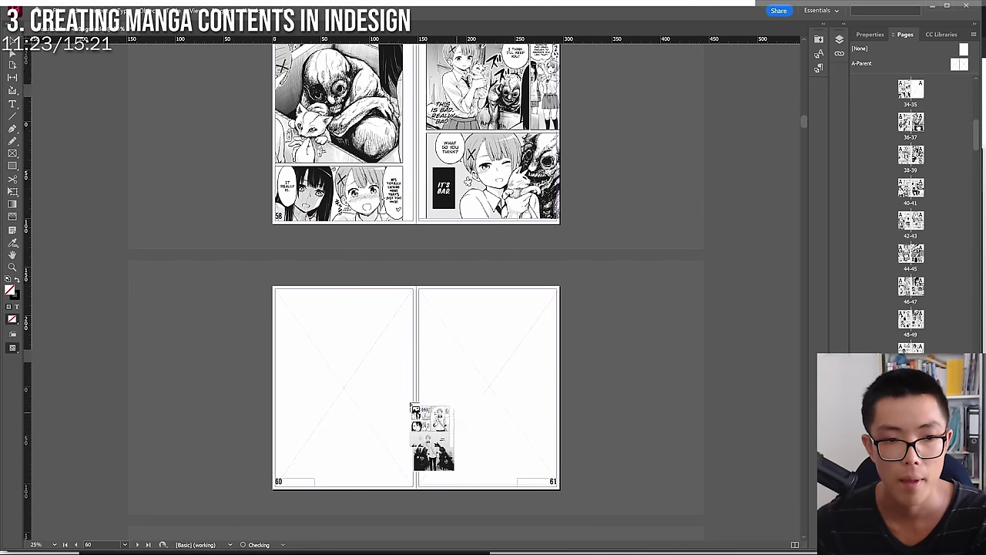
left_click(412, 404)
left_click(363, 386)
scroll(363, 385, "down", 5)
Place the next two Chapter 4 images in the frames of pages 62 and 63.
left_click(363, 378)
scroll(416, 423, "down", 2)
scroll(409, 416, "down", 3)
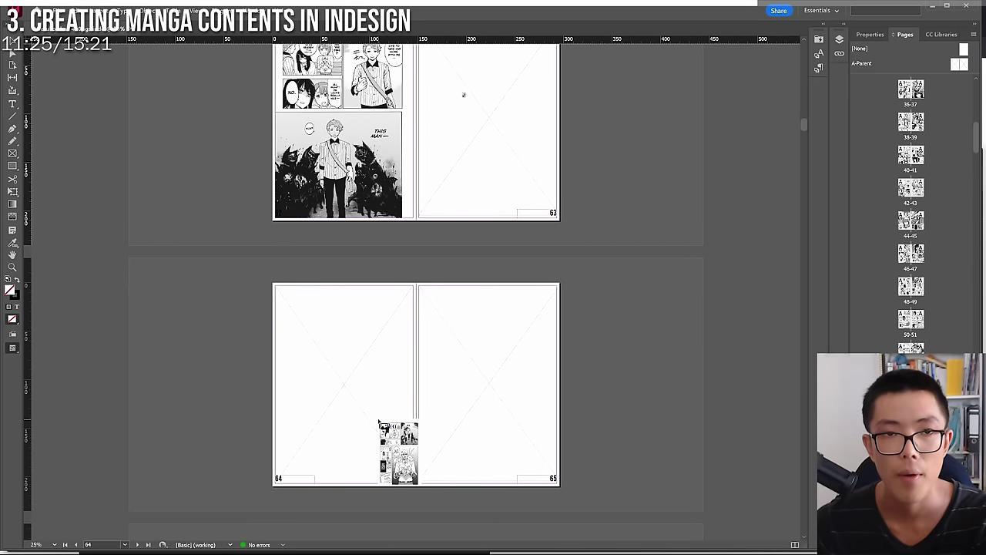
scroll(497, 265, "up", 2)
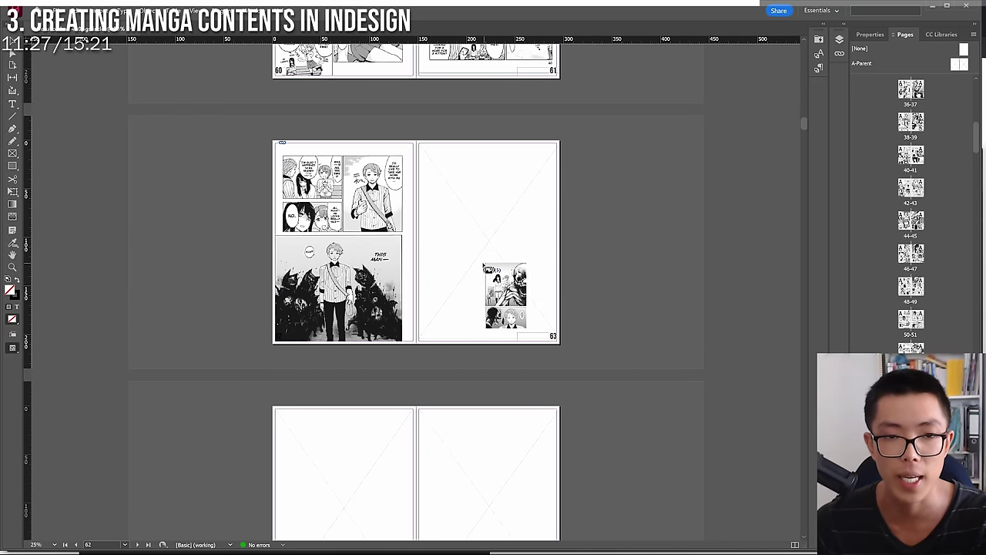
left_click(485, 262)
scroll(418, 331, "down", 2)
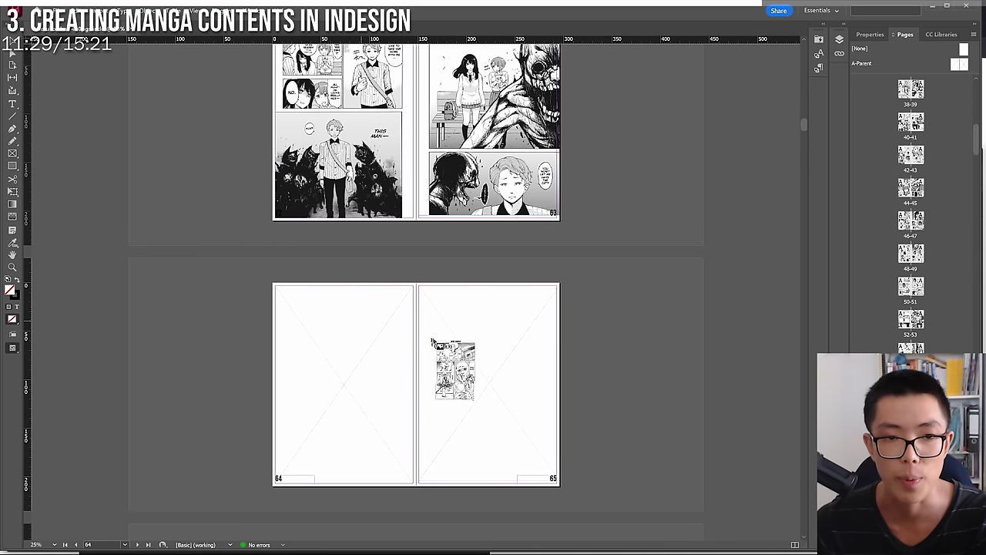
Place the last Chapter 4 images in order in the frames of pages 64 to 67.
left_click(451, 363)
left_click(347, 362)
scroll(383, 353, "down", 3)
scroll(383, 353, "down", 3)
left_click(364, 343)
left_click(453, 343)
scroll(443, 336, "down", 2)
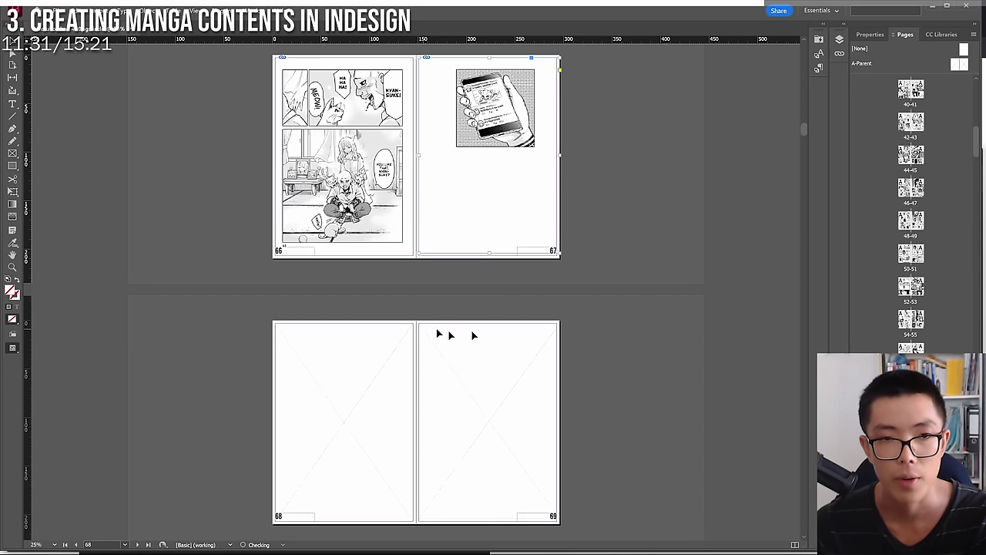
Switch to File Explorer, load all images of the Chapter 5 folder and place the first two on pages 68 and 69.
key("alt+Tab")
left_click(722, 223)
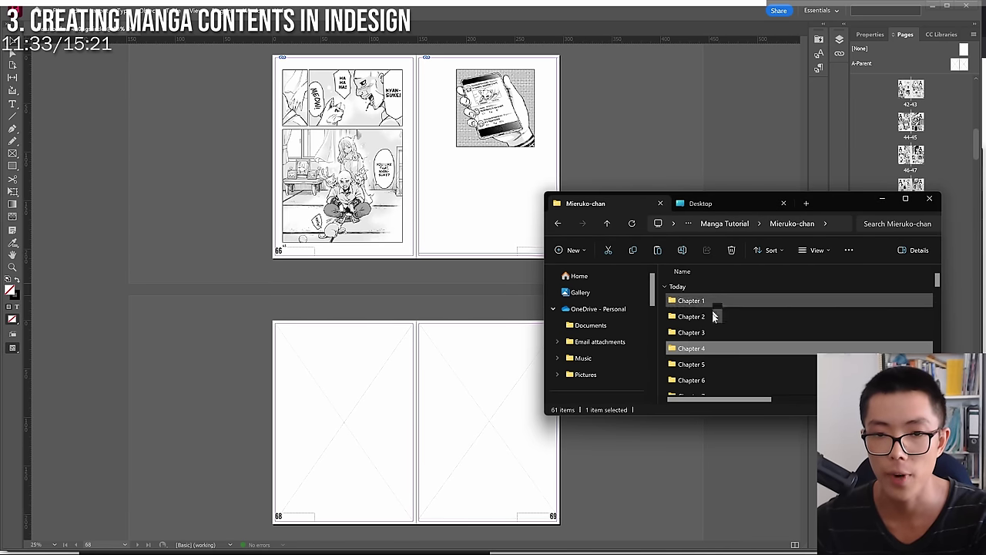
double_click(710, 363)
key("ctrl+a")
left_click_drag(703, 300, 443, 428)
left_click(389, 412)
left_click(470, 416)
scroll(372, 401, "down", 4)
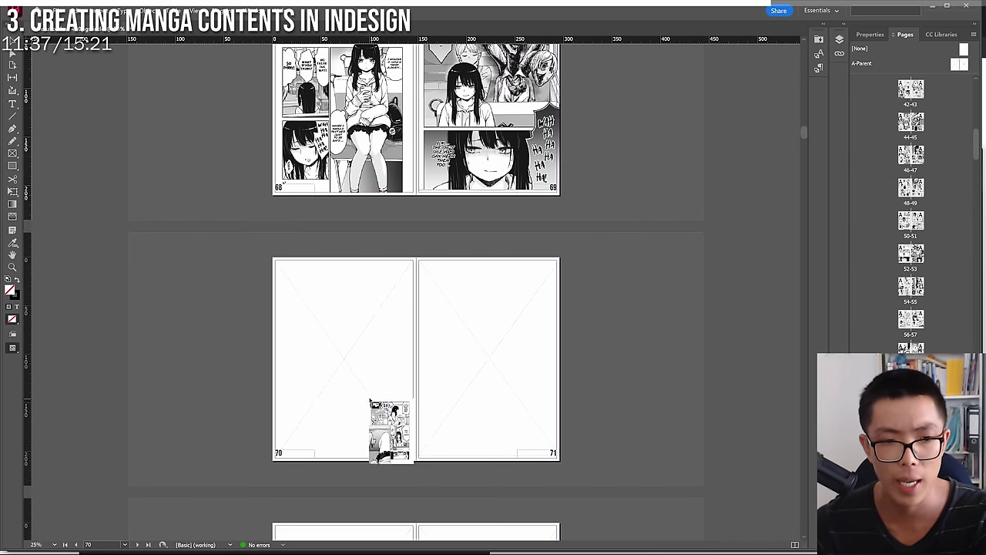
Place the next Chapter 5 images in order in the frames of pages 70 to 73.
left_click(372, 401)
left_click(449, 393)
scroll(369, 407, "down", 2)
left_click(368, 406)
left_click(425, 423)
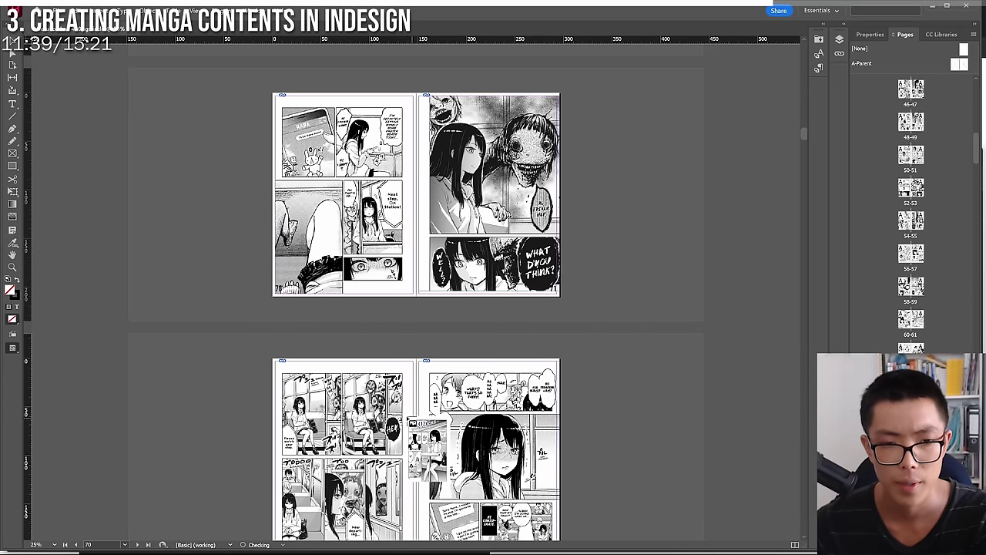
Continue placing the loaded Chapter 5 images in order in the frames of pages 74 to 77.
scroll(381, 409, "down", 4)
scroll(366, 420, "up", 1)
left_click(385, 428)
left_click(484, 420)
scroll(394, 413, "down", 4)
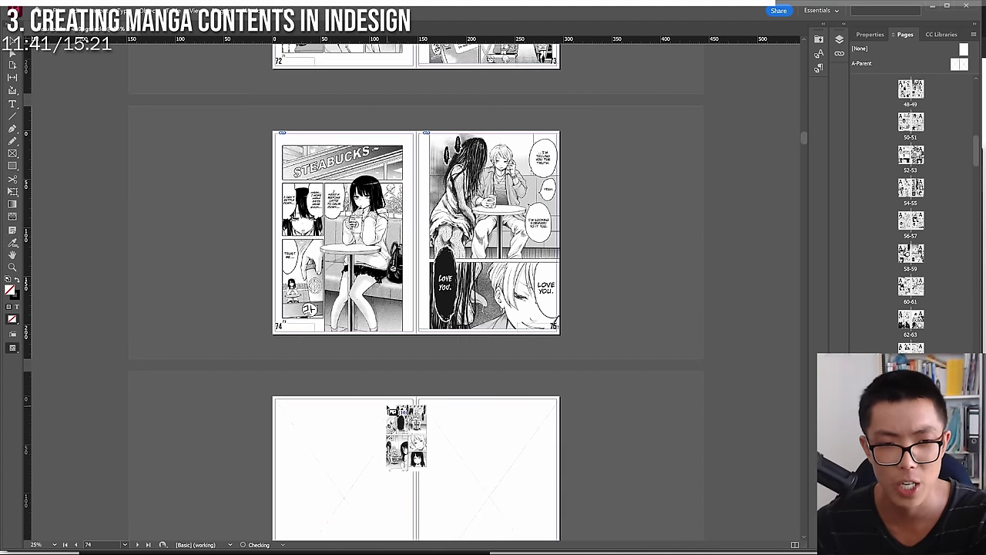
left_click(397, 416)
left_click(431, 385)
Place the following Chapter 5 images in order in the frames of pages 78 to 81.
scroll(363, 363, "down", 8)
left_click(353, 356)
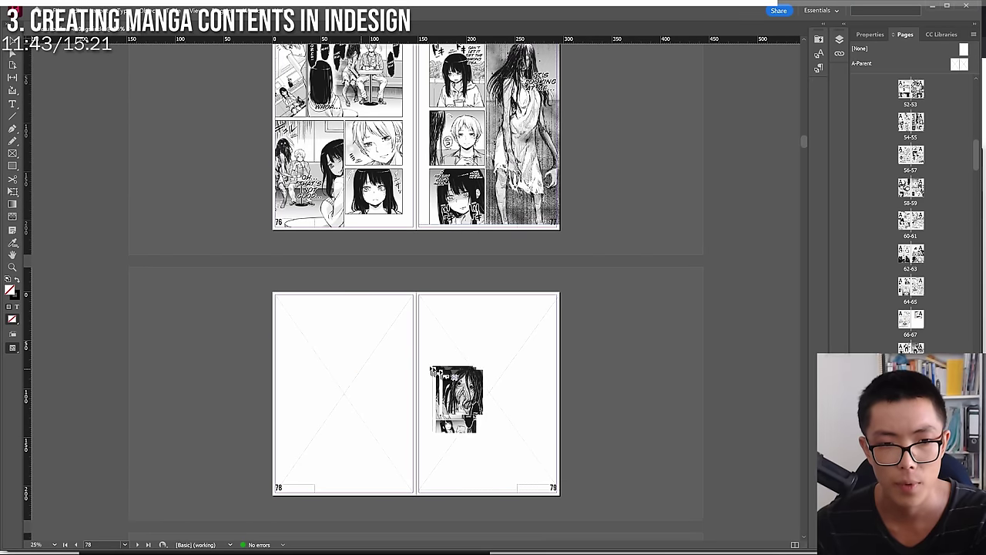
left_click(430, 352)
scroll(385, 403, "down", 3)
left_click(385, 403)
left_click(432, 412)
scroll(400, 409, "down", 3)
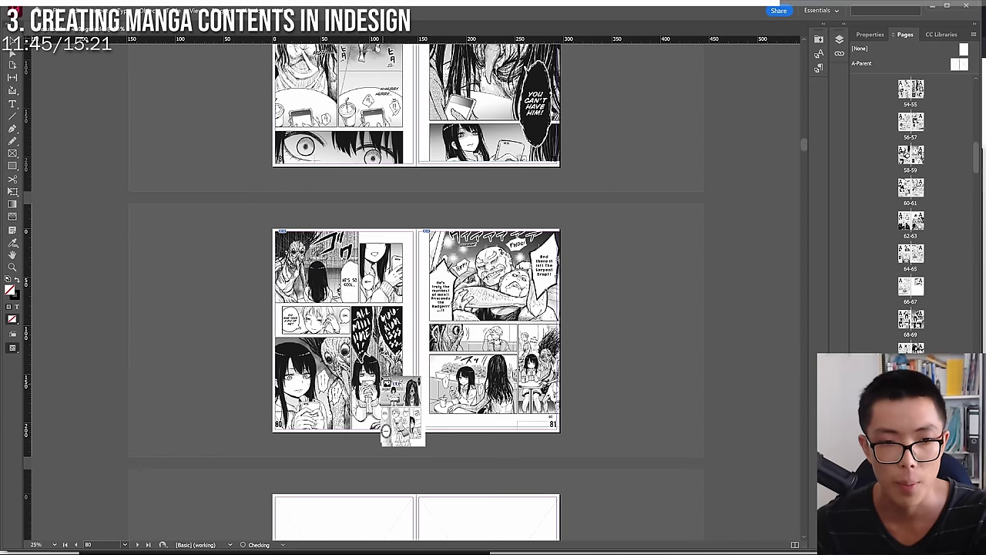
Place the last Chapter 5 images in order in the frames of pages 82 to 85.
scroll(396, 408, "down", 3)
left_click(386, 407)
left_click(485, 408)
scroll(431, 401, "down", 3)
left_click(370, 426)
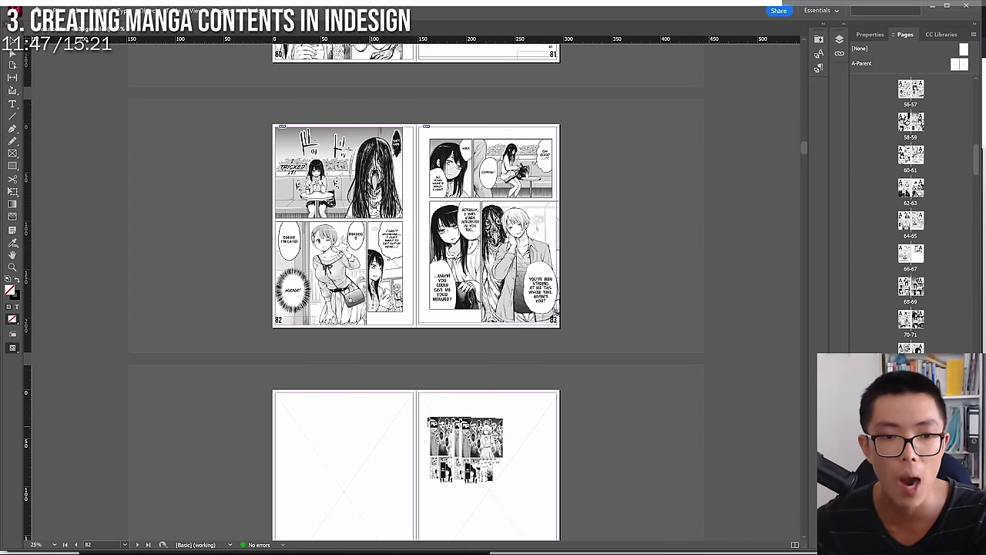
left_click(442, 388)
scroll(432, 386, "down", 3)
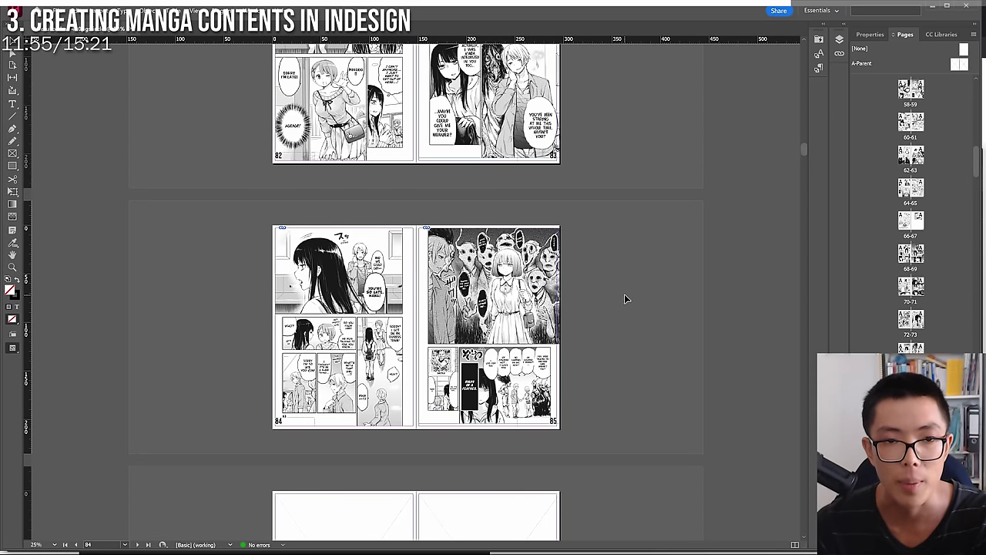
Undo the last image placement and place the final Chapter 5 image in page 85's frame again.
key("ctrl+z")
left_click(479, 338)
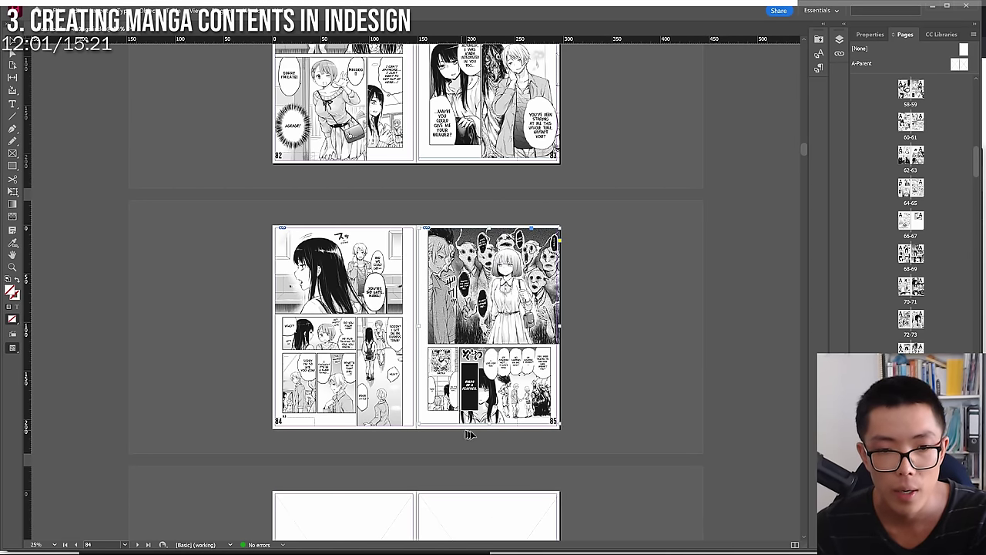
scroll(473, 396, "down", 3)
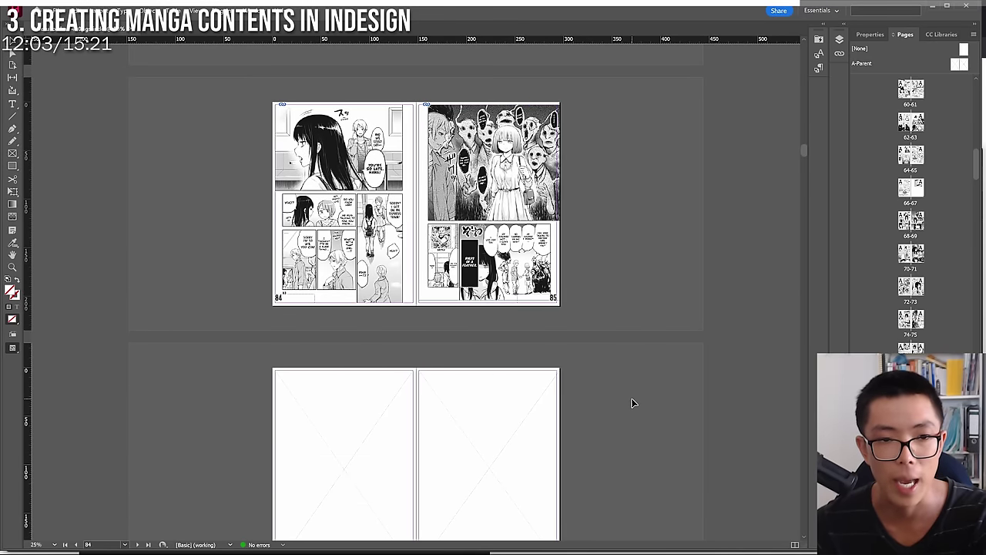
Switch to File Explorer, load all images of the Chapter 6 folder and place the first two on pages 86 and 87.
key("alt+Tab")
left_click(735, 222)
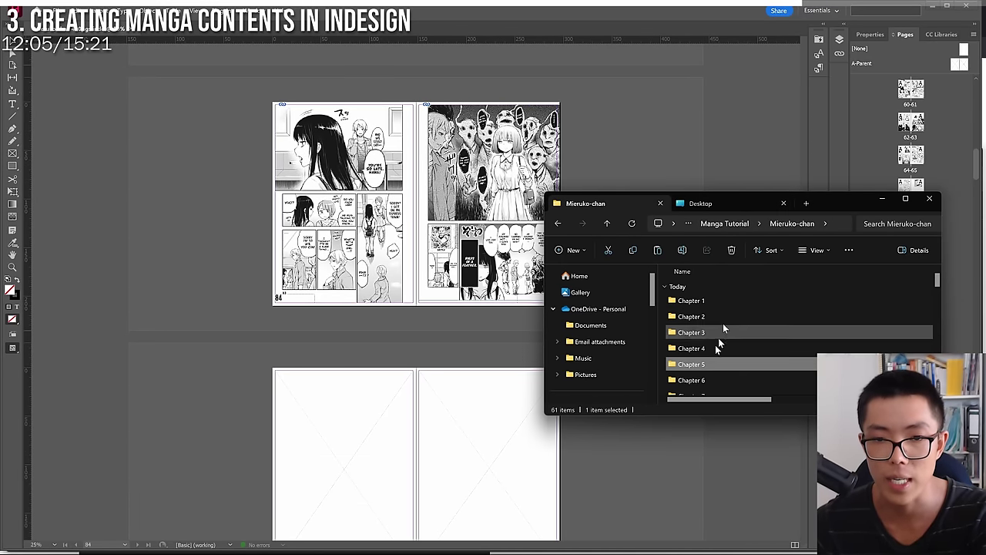
double_click(702, 380)
left_click(716, 303)
key("ctrl+a")
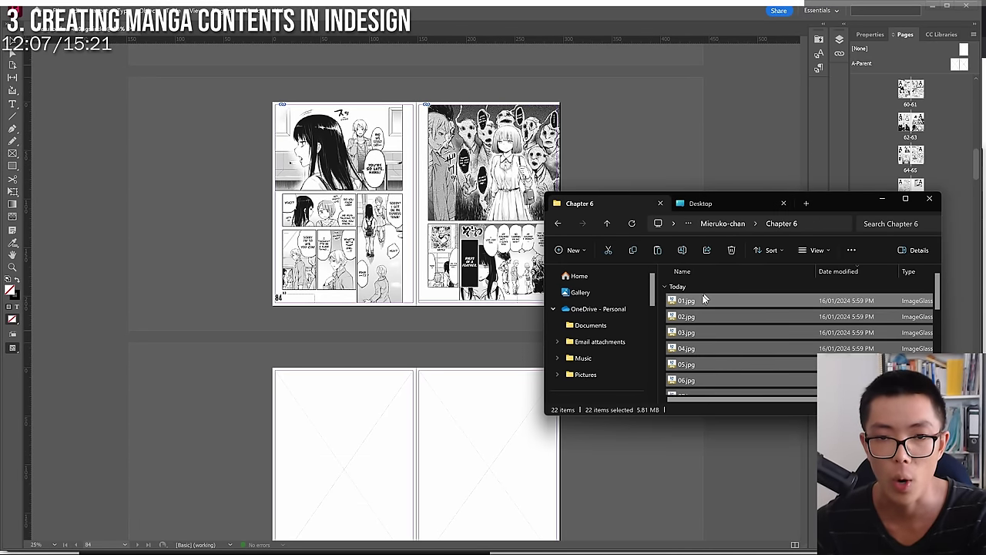
left_click_drag(705, 301, 385, 440)
left_click(378, 445)
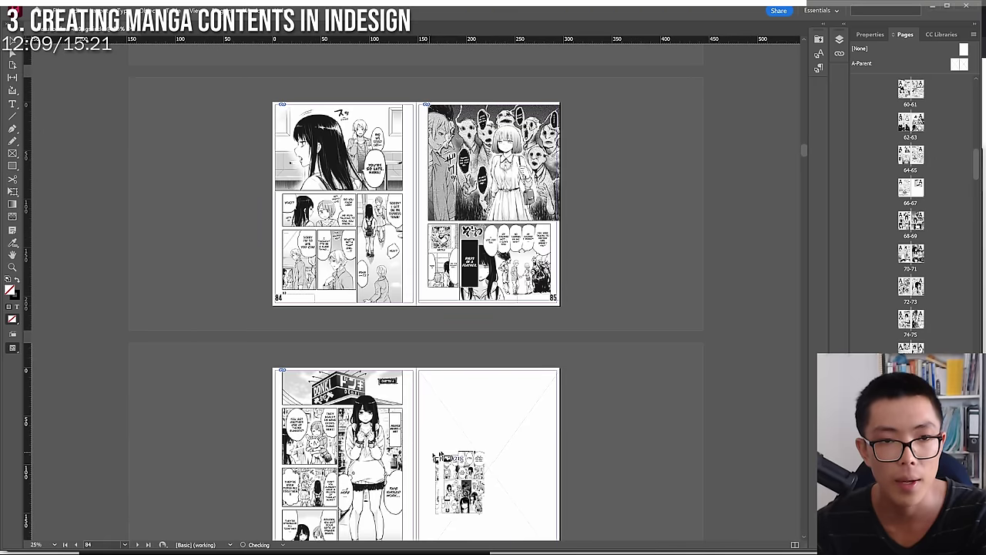
left_click(458, 470)
Place the next Chapter 6 images in order in the frames of pages 88 to 91.
scroll(431, 455, "down", 3)
scroll(430, 446, "down", 2)
left_click(374, 418)
left_click(451, 407)
scroll(423, 407, "down", 3)
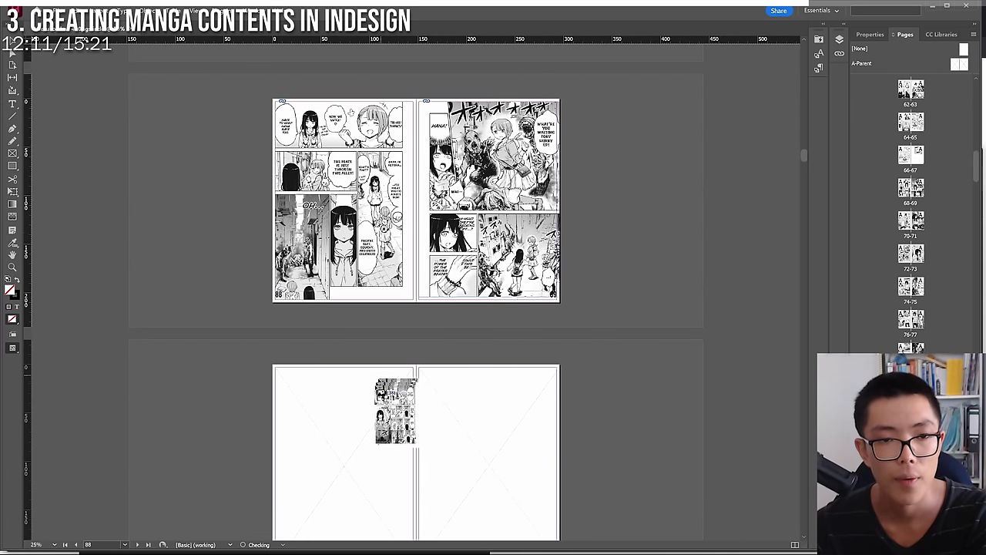
left_click(392, 408)
left_click(497, 424)
Place the next two Chapter 6 images in the frames of pages 92 and 93.
scroll(463, 419, "down", 3)
left_click(379, 457)
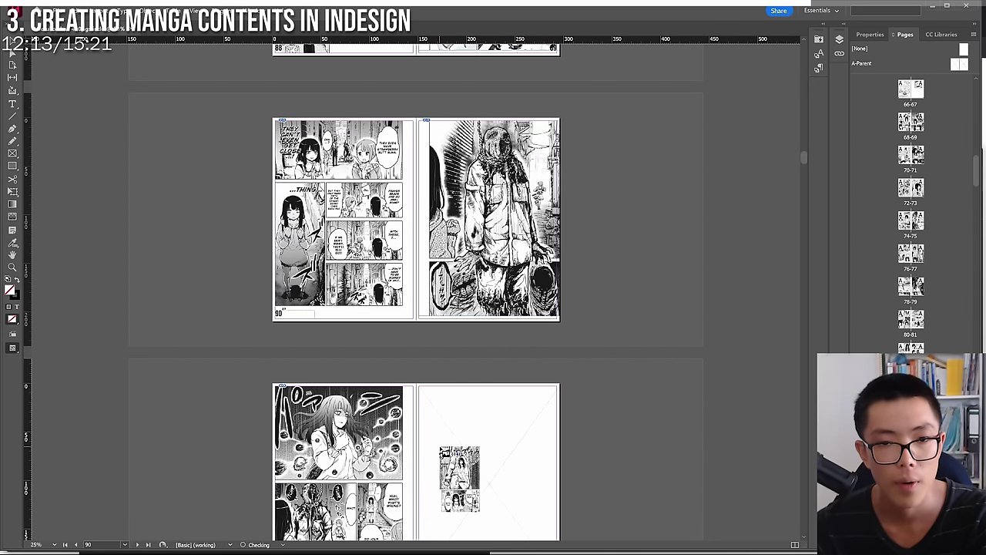
left_click(458, 469)
Undo the image placements back to page 91 so that its frame is empty.
scroll(462, 439, "up", 2)
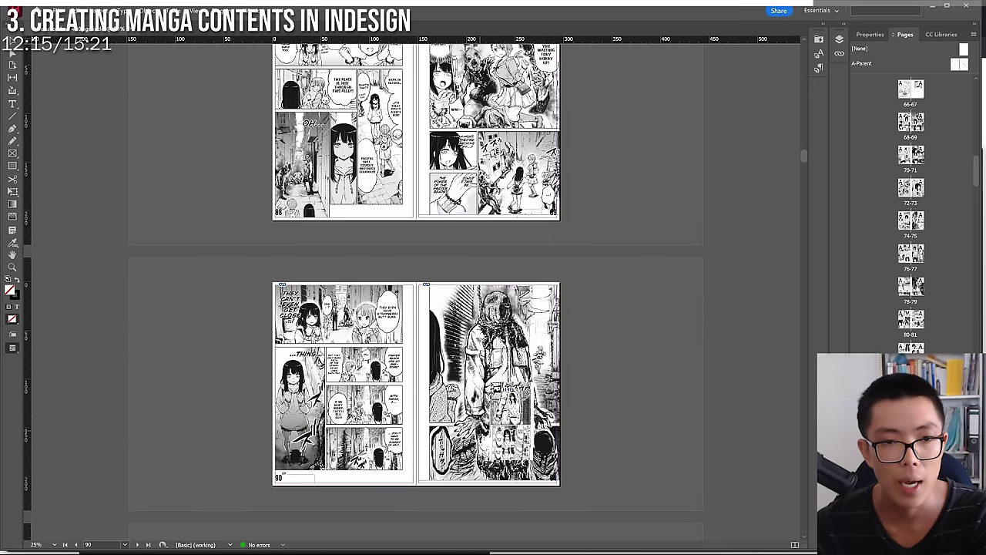
scroll(476, 339, "down", 1)
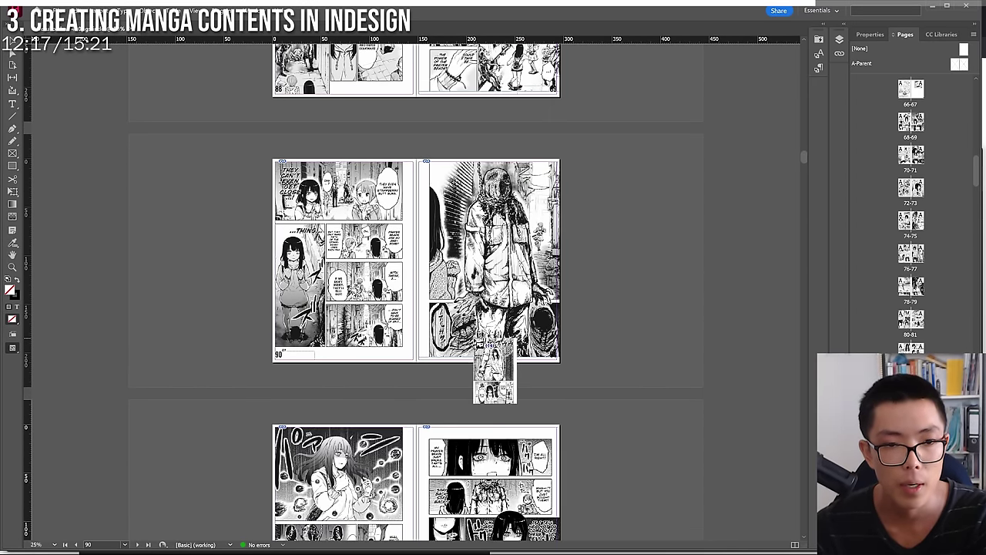
scroll(473, 339, "up", 2)
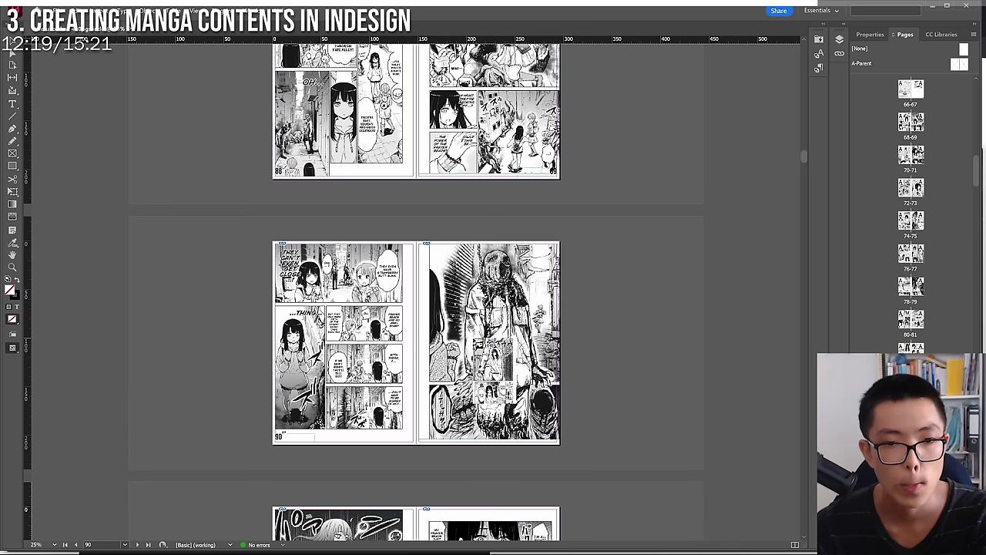
scroll(475, 338, "down", 2)
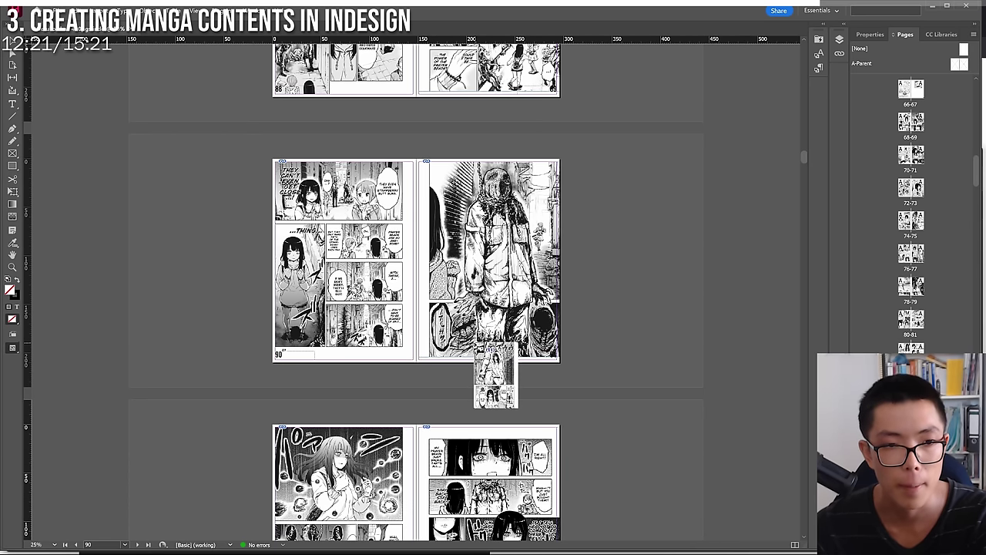
scroll(474, 339, "up", 1)
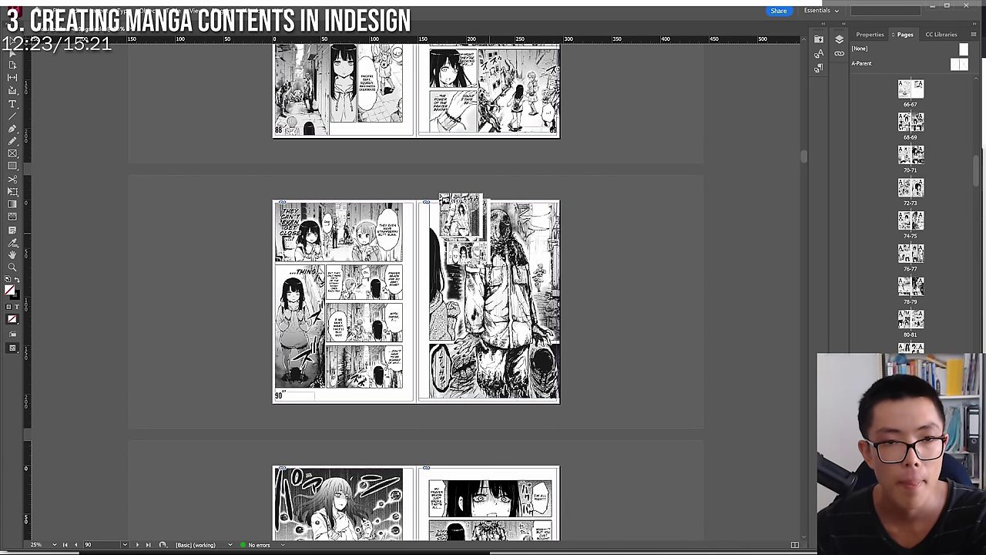
key("Escape")
key("ctrl+z")
key("ctrl+z")
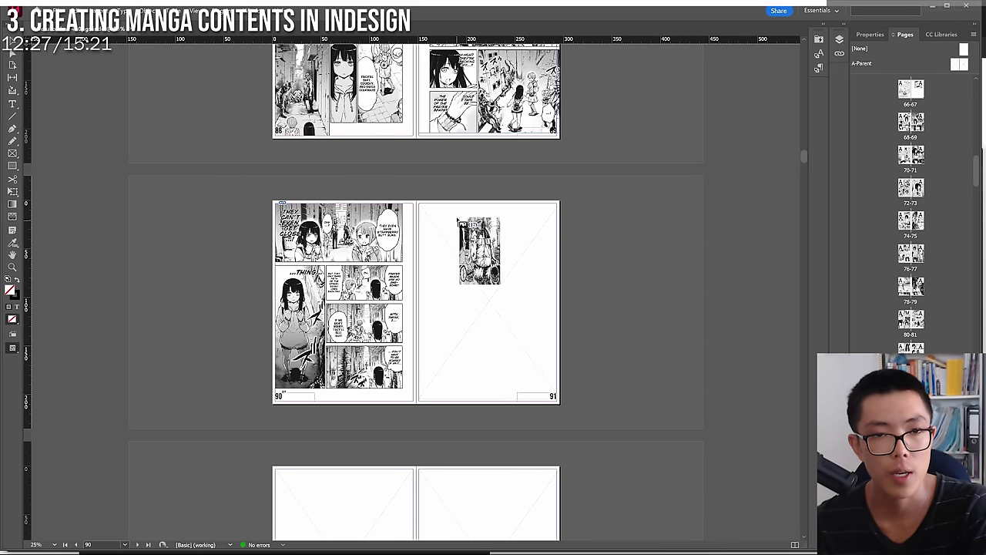
Place the loaded Chapter 6 image in page 91's frame again.
right_click(452, 206)
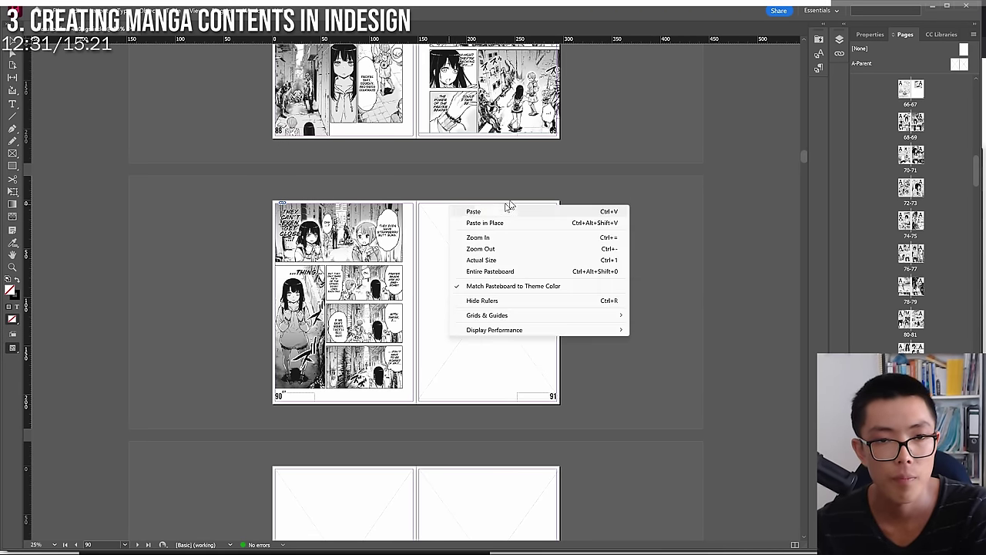
right_click(612, 159)
key("Escape")
left_click(527, 208)
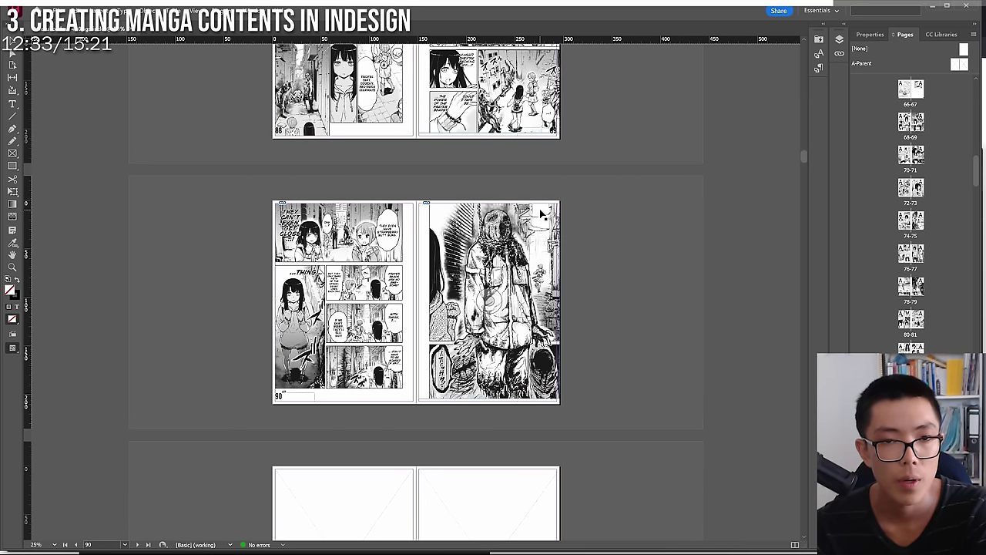
key("ctrl+z")
key("ctrl+shift+z")
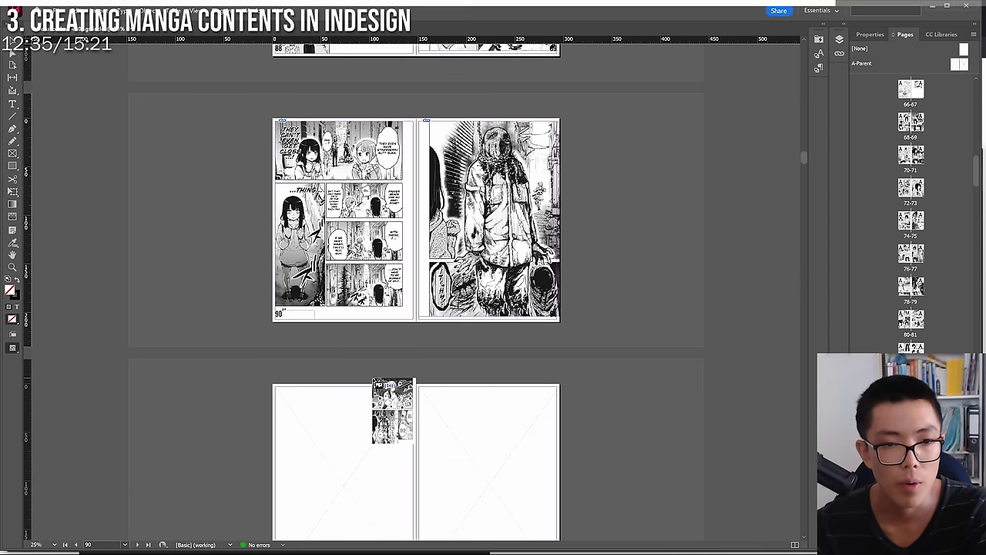
Place the following Chapter 6 images in order in the frames of pages 92 to 95.
left_click(373, 379)
key("ctrl+z")
scroll(433, 443, "down", 5)
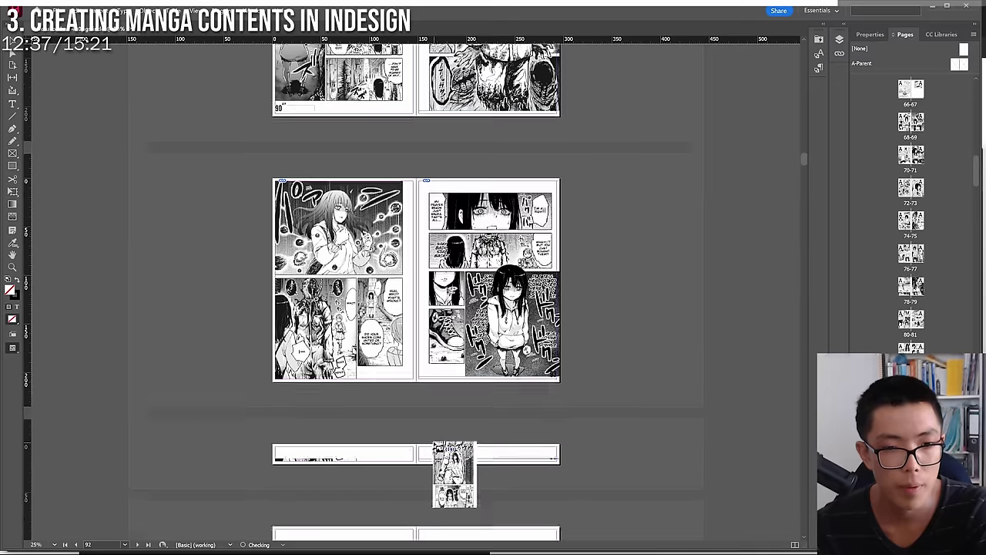
left_click(471, 433)
scroll(389, 432, "down", 4)
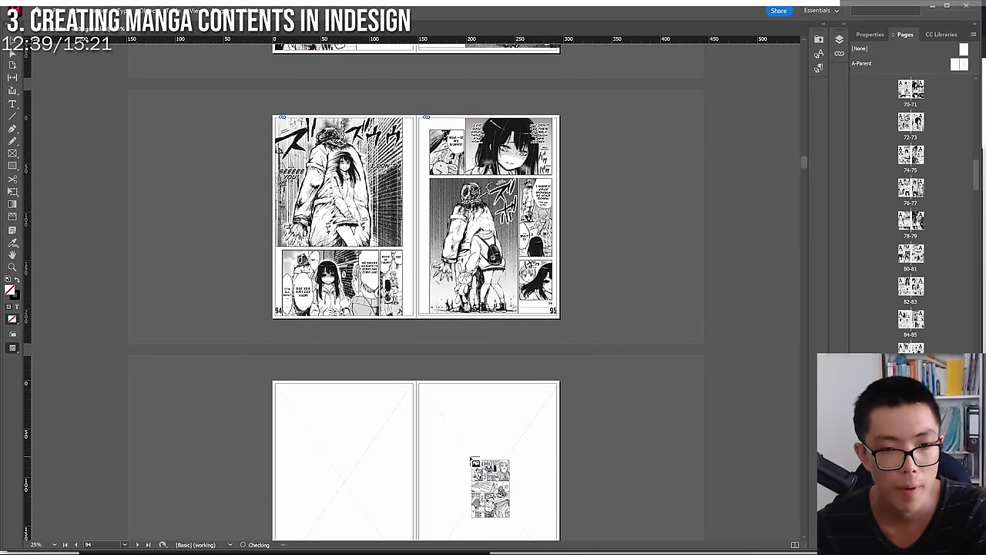
Continue placing the loaded Chapter 6 images in order in the frames of pages 96 to 103.
left_click(416, 456)
scroll(420, 435, "down", 4)
left_click(466, 447)
scroll(478, 432, "down", 4)
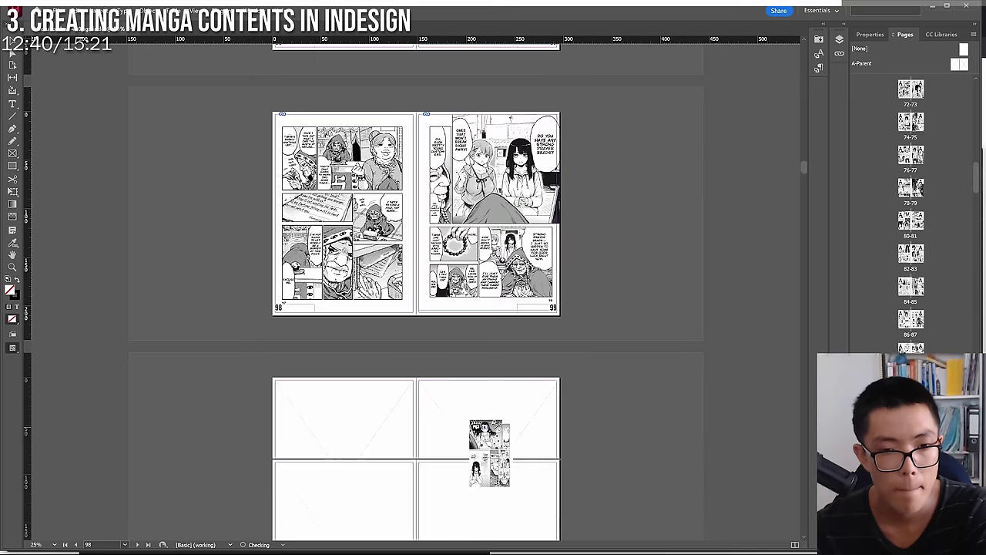
left_click(361, 436)
scroll(377, 479, "down", 3)
scroll(386, 470, "down", 3)
left_click(401, 462)
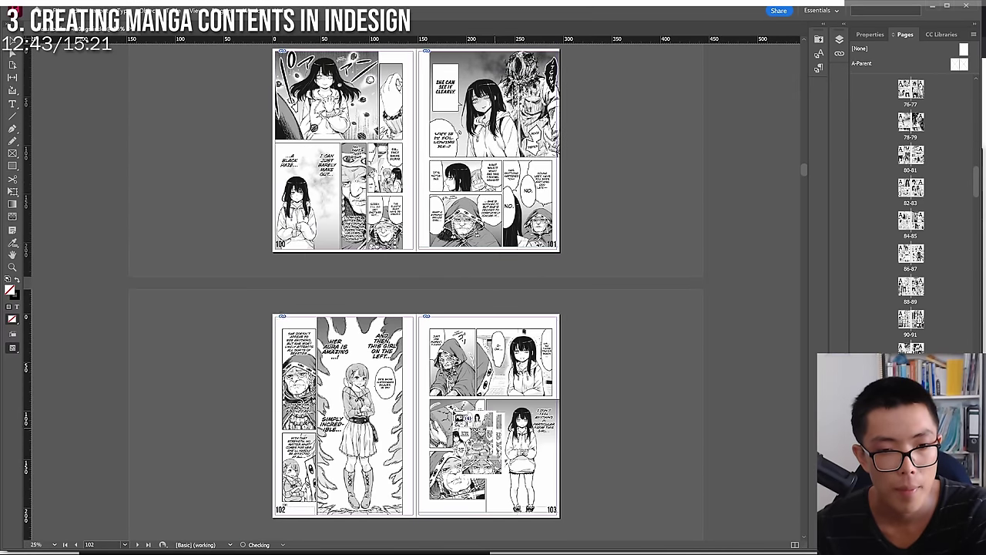
Place the last Chapter 6 images in order in the frames of pages 104 to 107.
scroll(400, 462, "down", 3)
left_click(476, 457)
left_click(473, 456)
scroll(447, 462, "down", 3)
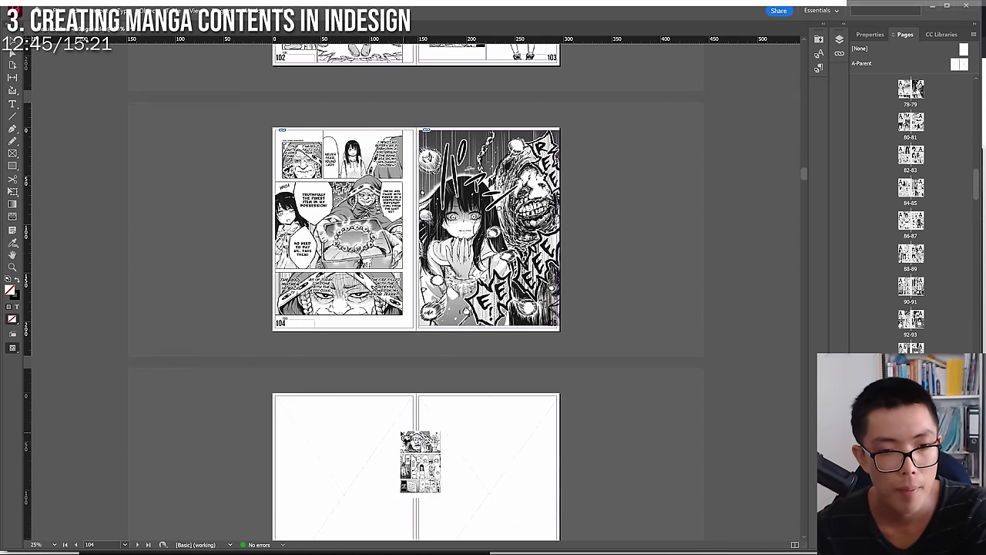
left_click(462, 445)
scroll(647, 331, "up", 4)
scroll(633, 311, "down", 4)
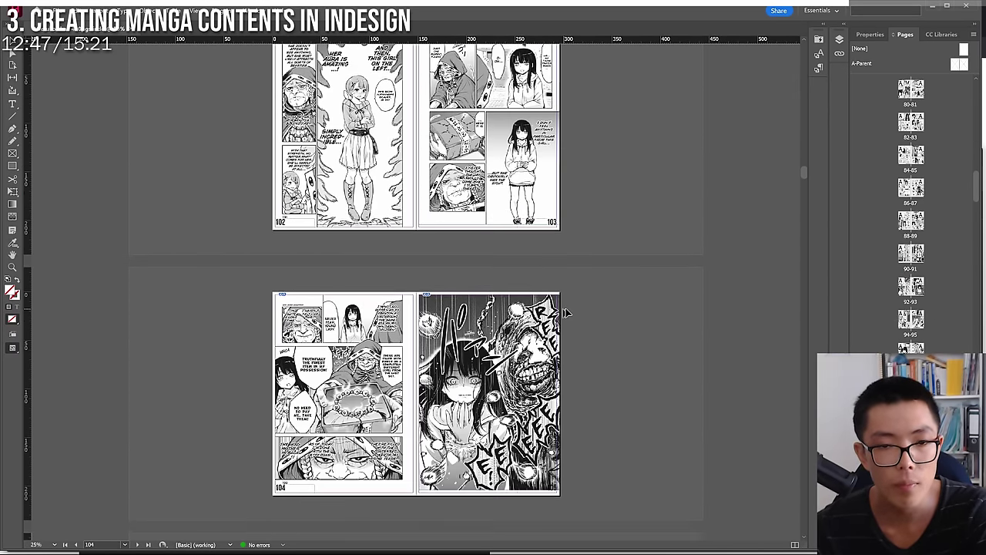
Open the A-Parent spread and redraw the image placeholder frame within the right page's margins.
scroll(565, 257, "up", 3)
scroll(565, 256, "up", 2)
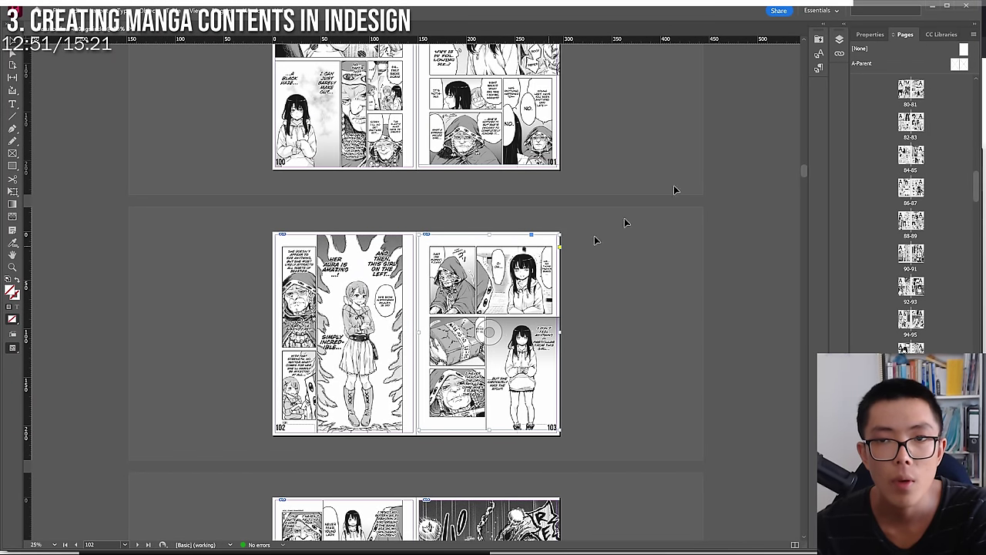
double_click(955, 68)
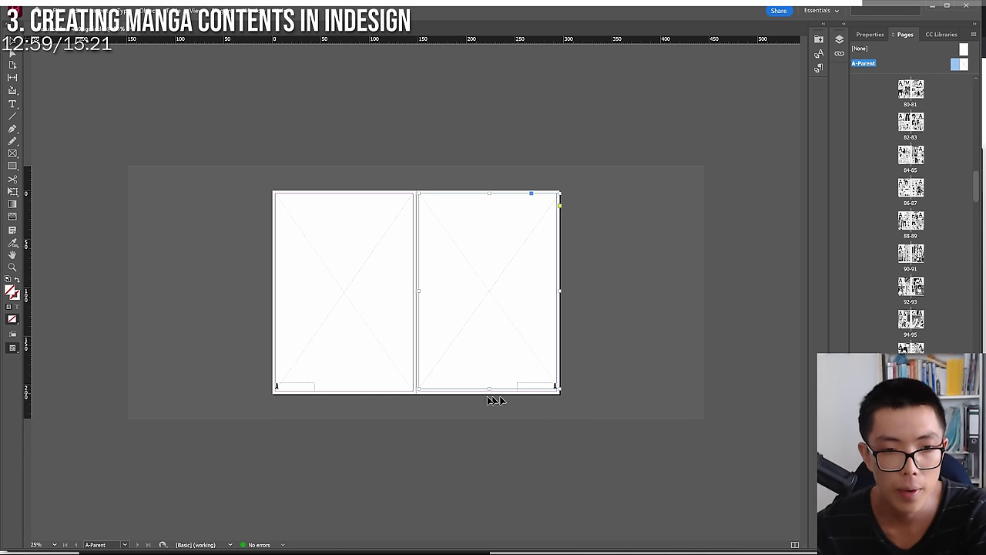
key("ctrl+equal")
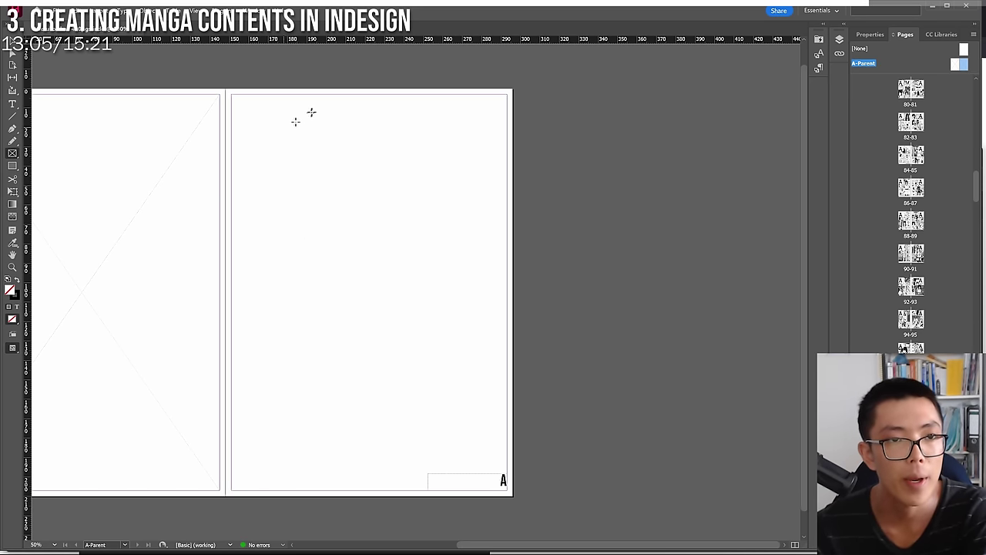
left_click_drag(231, 96, 508, 490)
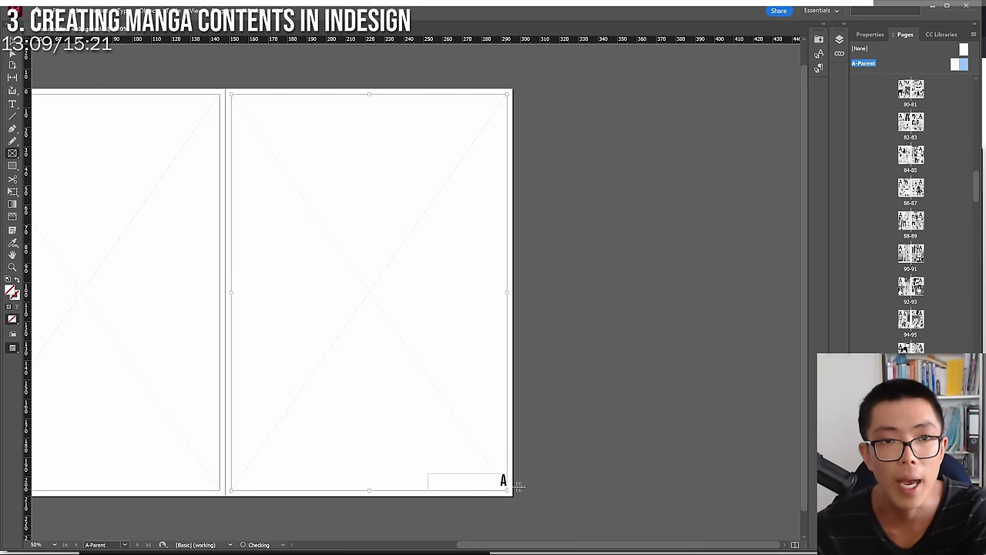
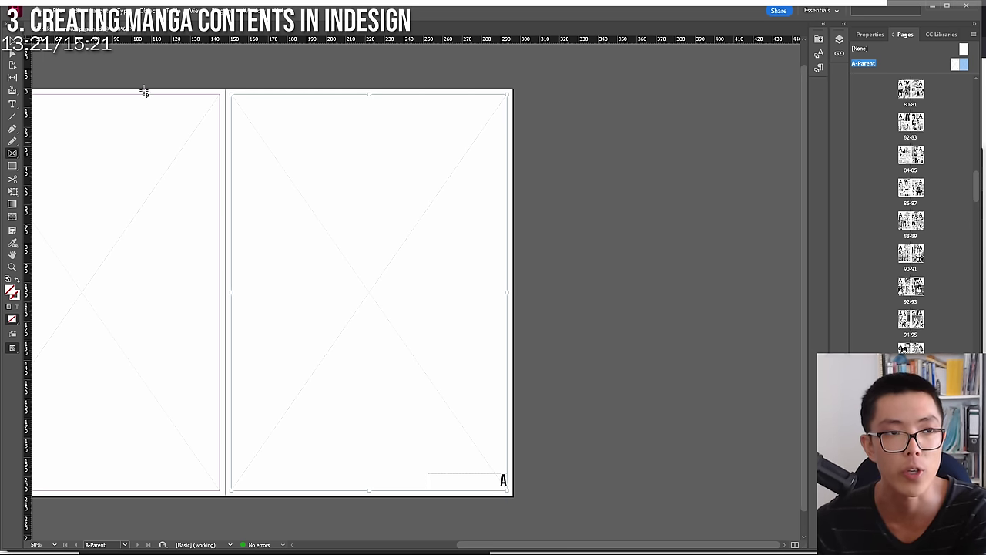
Return to the page 80–81 spread at 25% zoom and review the placed manga pages up to page 107.
double_click(910, 88)
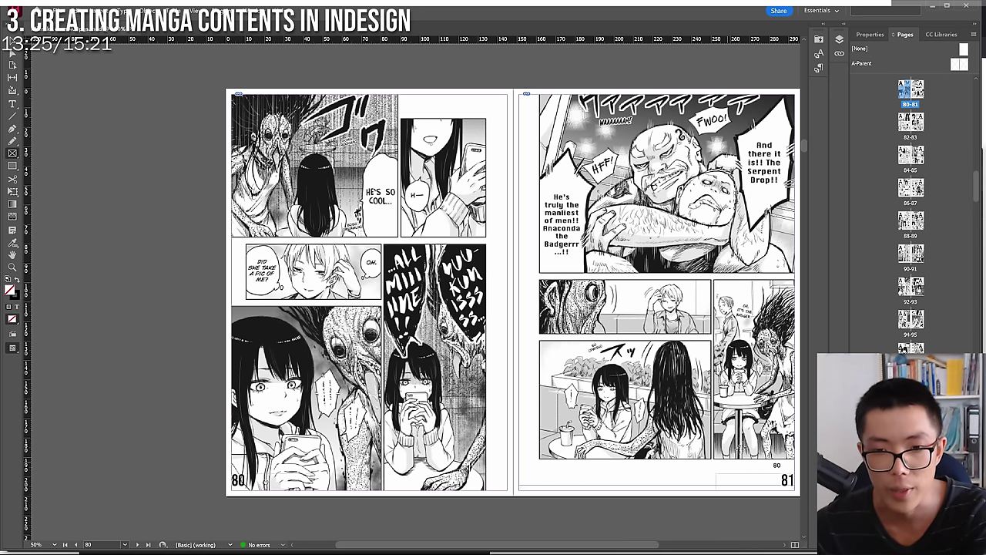
scroll(513, 292, "down", 2)
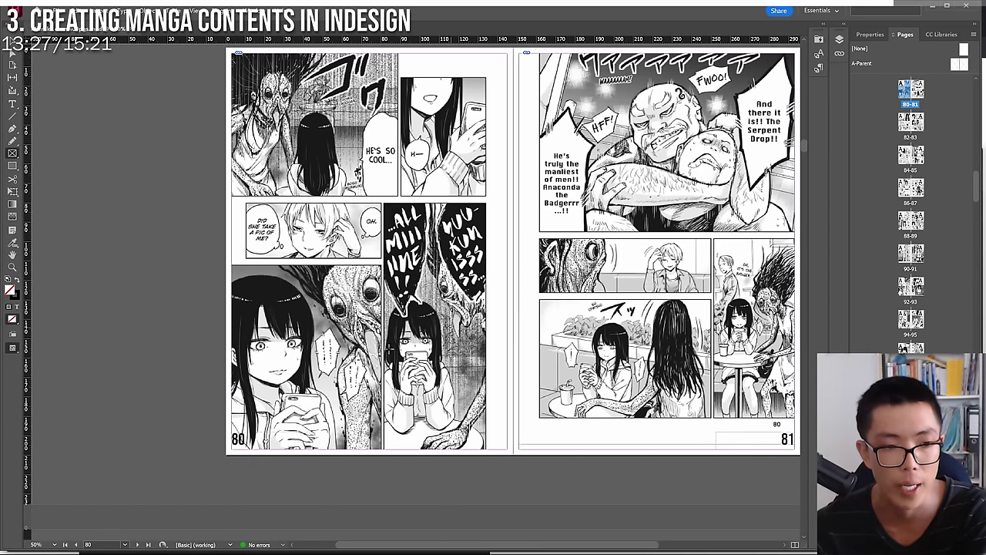
left_click(54, 544)
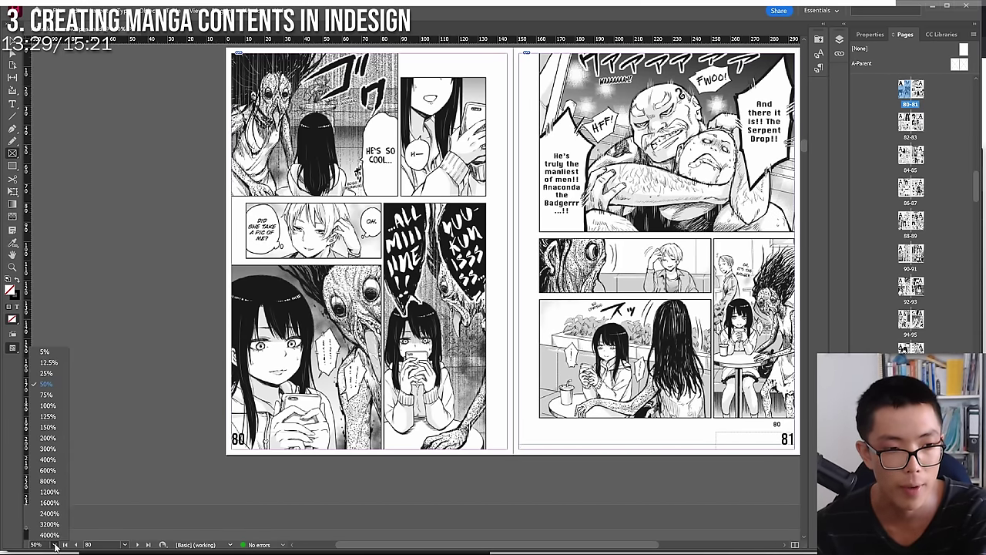
left_click(47, 373)
scroll(563, 322, "up", 5)
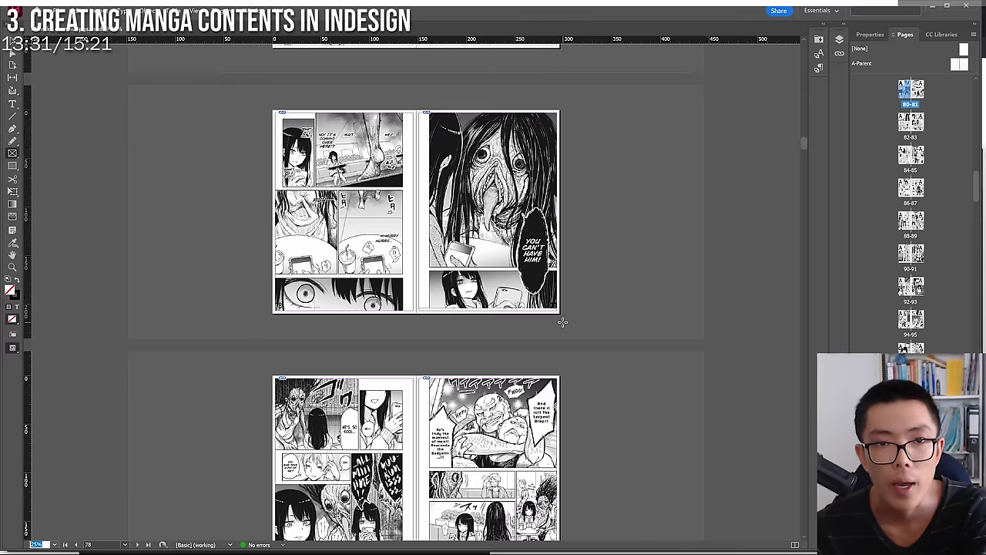
scroll(740, 124, "up", 15)
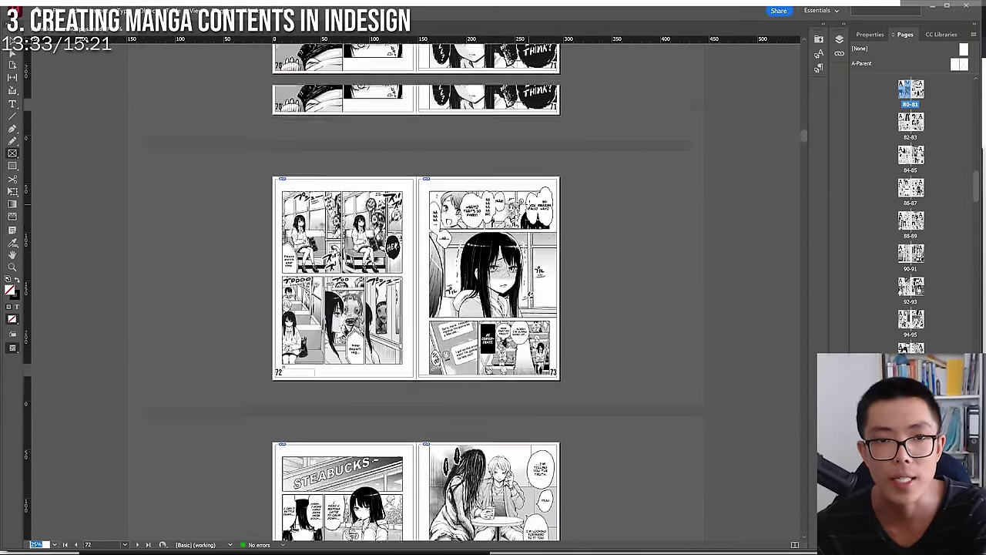
left_click_drag(804, 139, 817, 177)
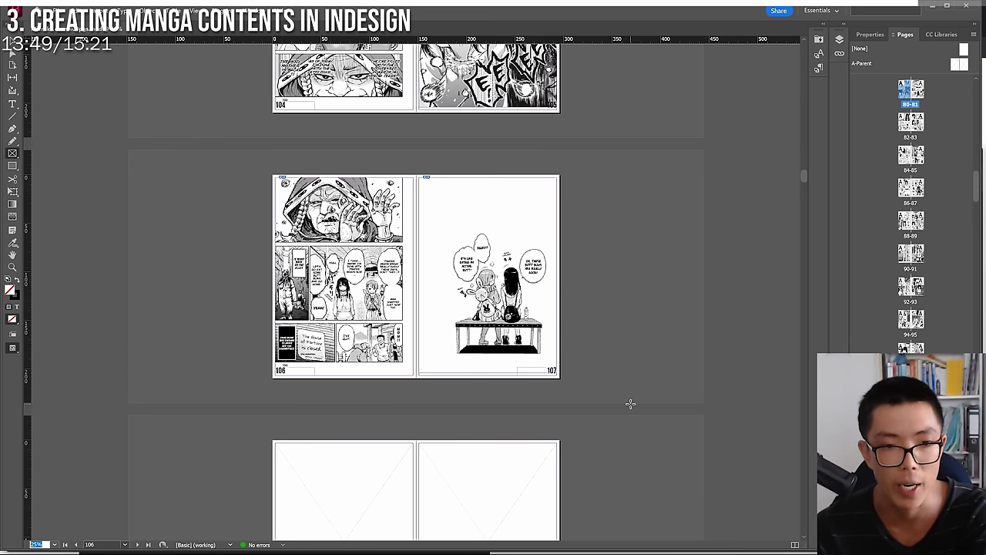
scroll(629, 400, "up", 1)
scroll(545, 189, "up", 2)
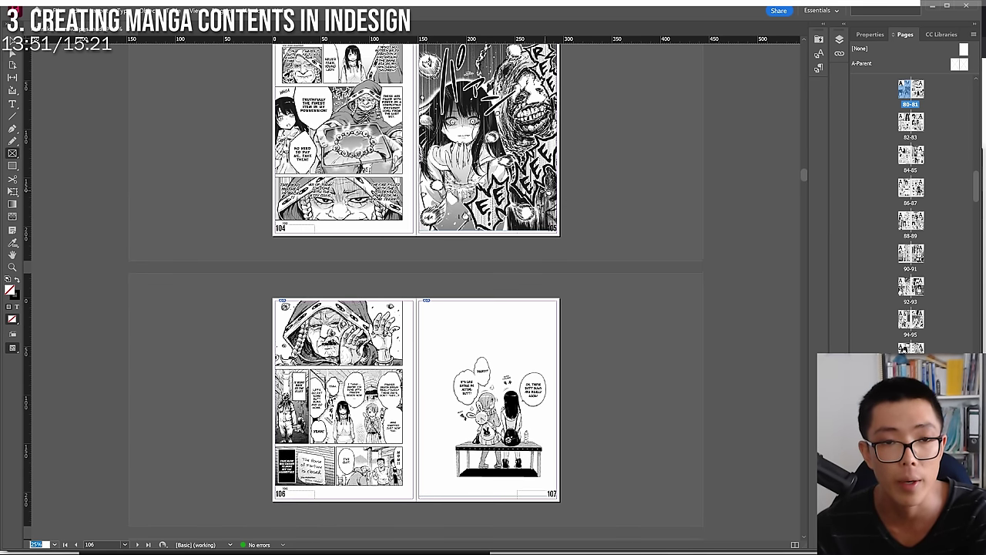
scroll(497, 282, "down", 5)
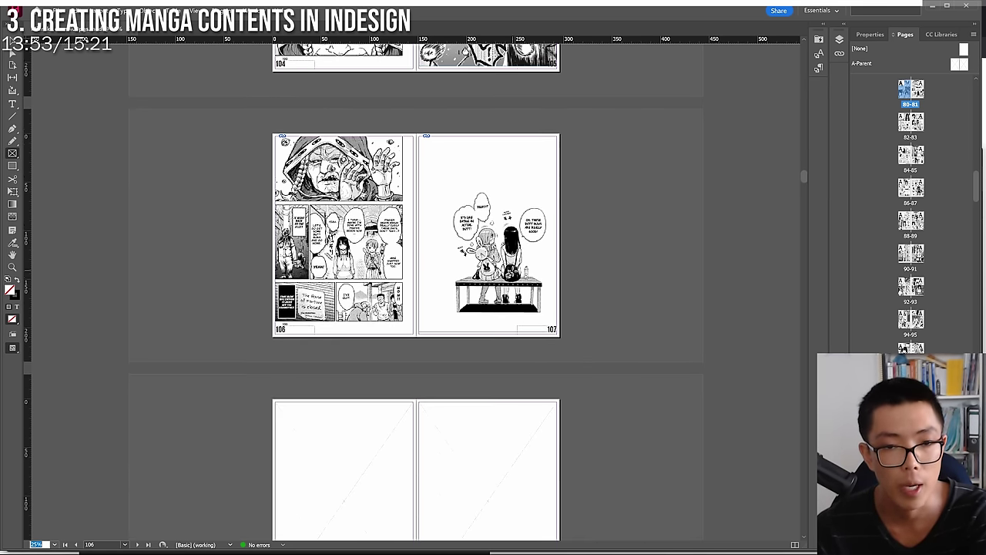
scroll(497, 282, "up", 1)
scroll(497, 282, "down", 3)
scroll(497, 282, "down", 3)
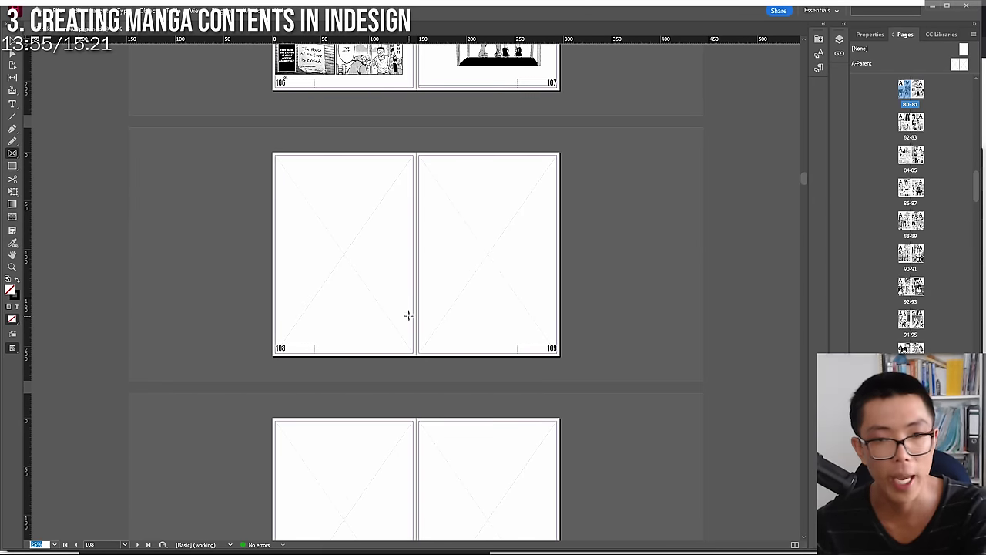
Switch to File Explorer, open the Chapter 7 folder, and load all its images into the InDesign document for placing.
mouse_move(61, 541)
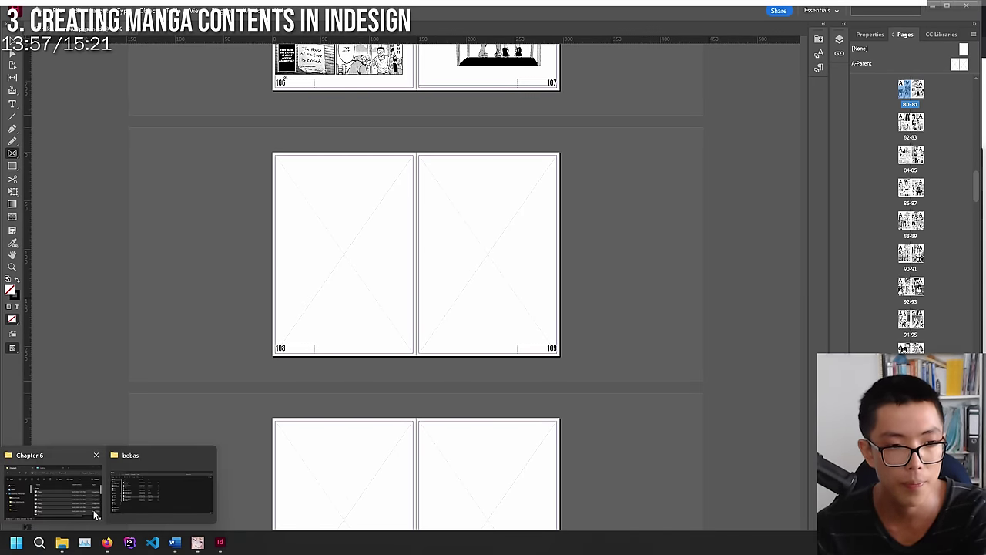
left_click(54, 493)
left_click(723, 223)
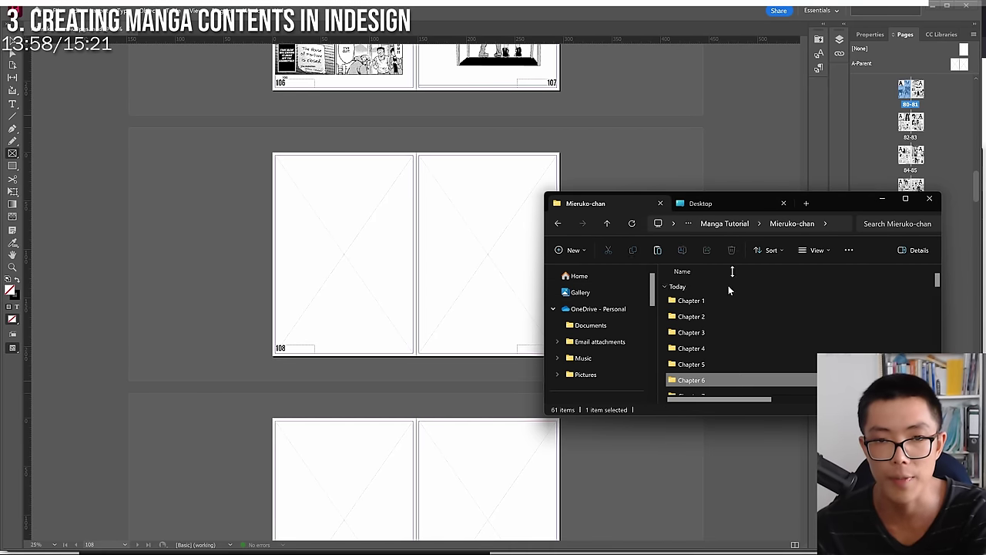
scroll(694, 394, "down", 3)
double_click(696, 310)
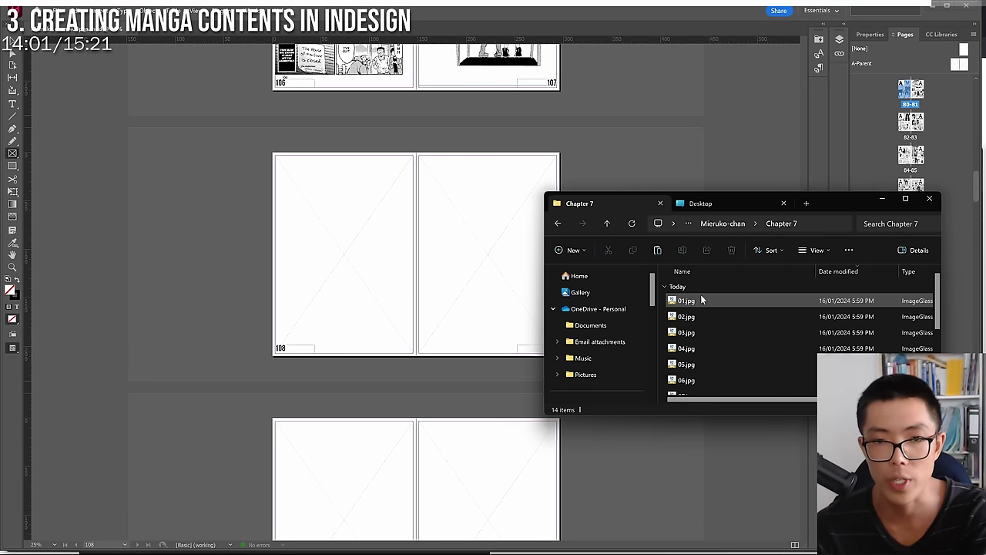
key("ctrl+a")
left_click_drag(713, 304, 371, 301)
Place the first Chapter 7 images in order in the frames of pages 108 to 111.
left_click(368, 301)
left_click(444, 305)
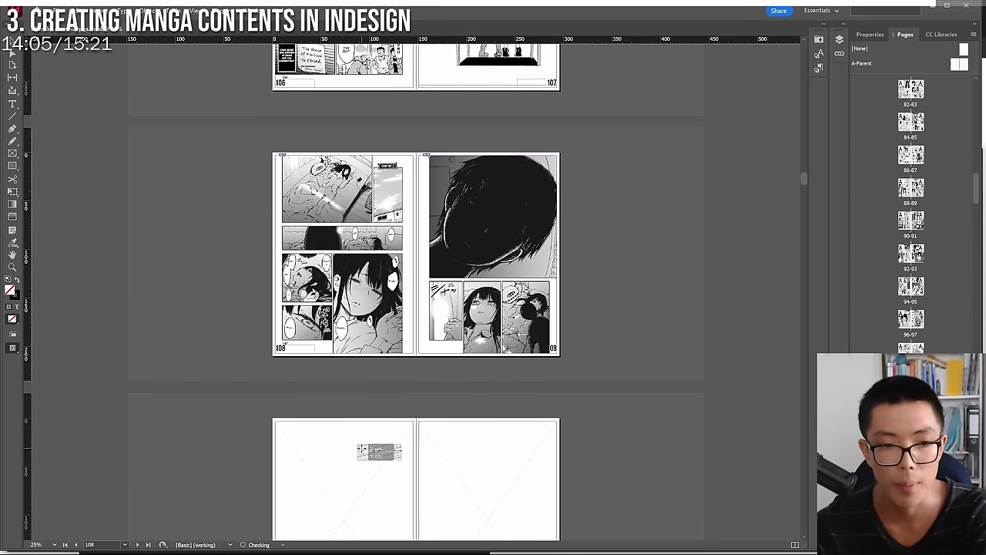
left_click(356, 438)
left_click(467, 456)
Place the following Chapter 7 images in order in the frames of pages 112 to 115.
scroll(467, 456, "down", 5)
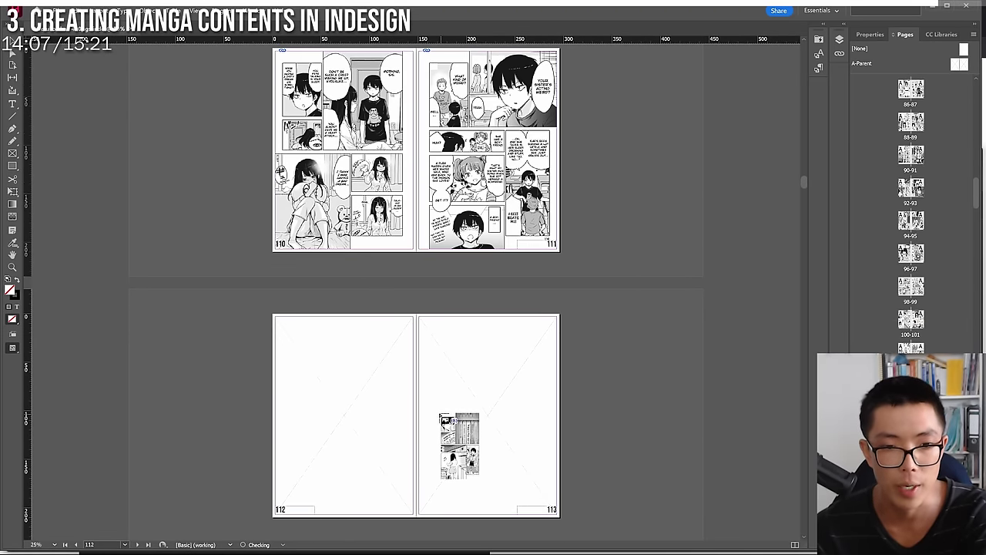
left_click(451, 462)
left_click(364, 414)
scroll(364, 414, "down", 3)
left_click(363, 416)
left_click(449, 418)
Place the remaining Chapter 7 images in order in the frames of pages 116 to 121.
scroll(450, 417, "down", 5)
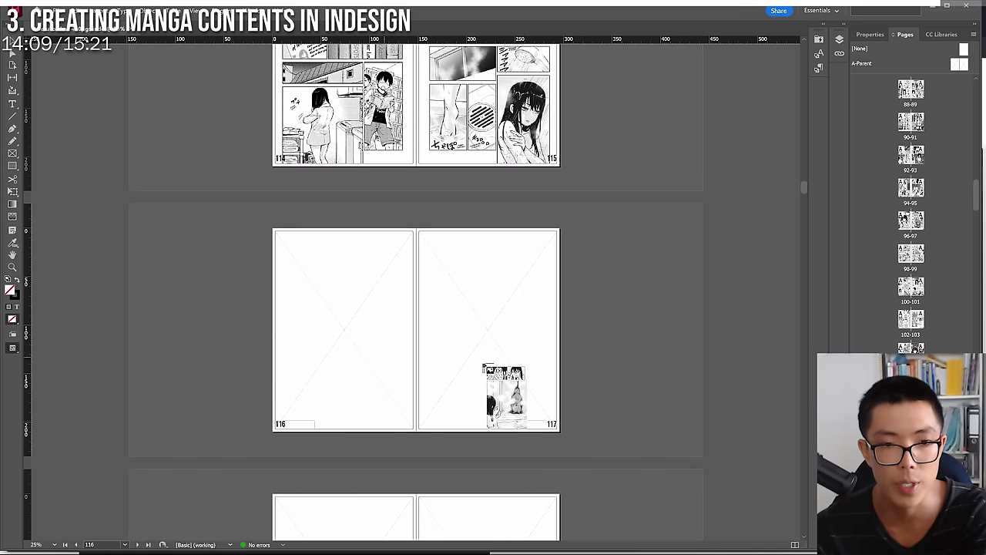
scroll(463, 362, "up", 1)
left_click(381, 377)
left_click(464, 384)
scroll(464, 383, "down", 5)
left_click(373, 399)
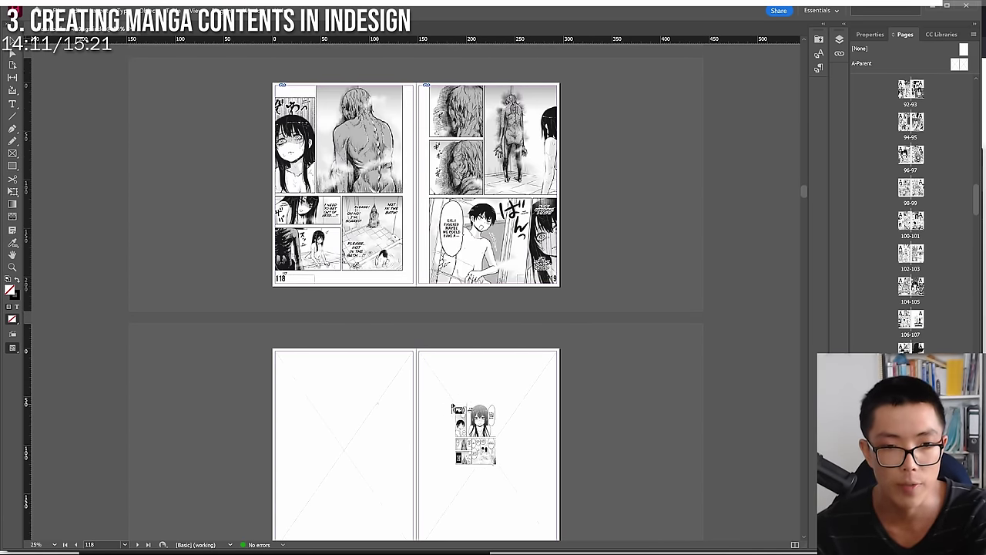
left_click(451, 403)
scroll(390, 380, "down", 5)
scroll(453, 378, "down", 3)
Switch to File Explorer, open the Chapter 8 folder, and load all its images into the InDesign document for placing.
key("alt+Tab")
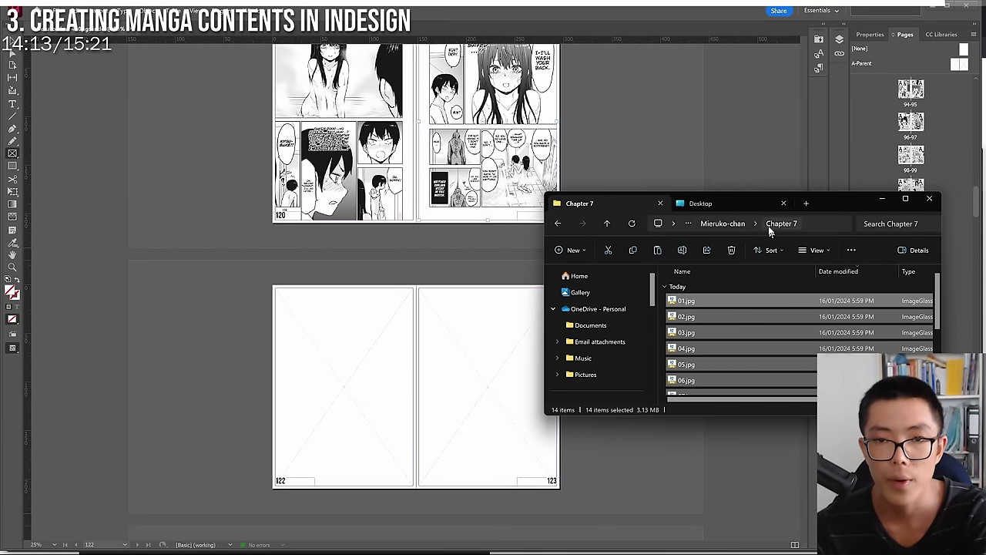
left_click(732, 227)
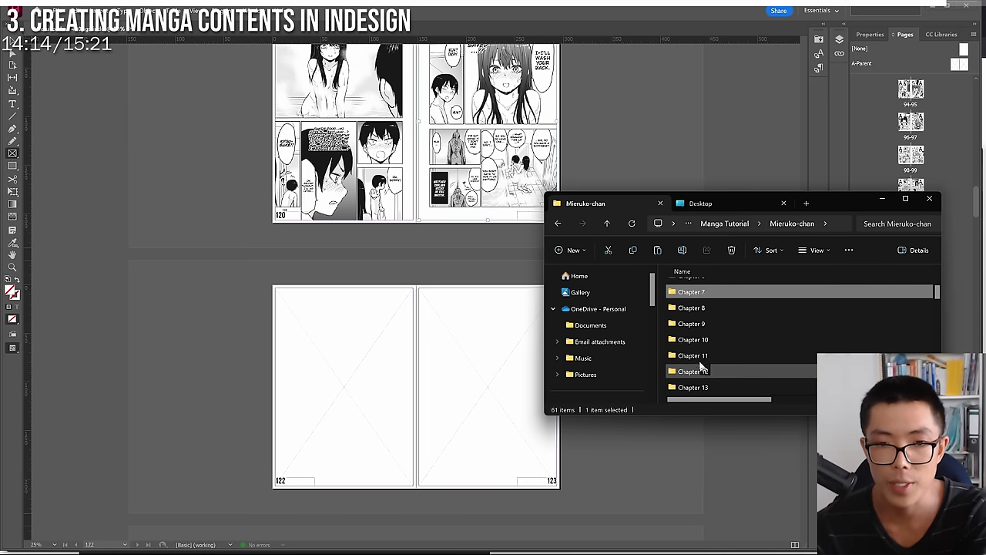
double_click(692, 307)
key("ctrl+a")
left_click_drag(684, 315, 325, 391)
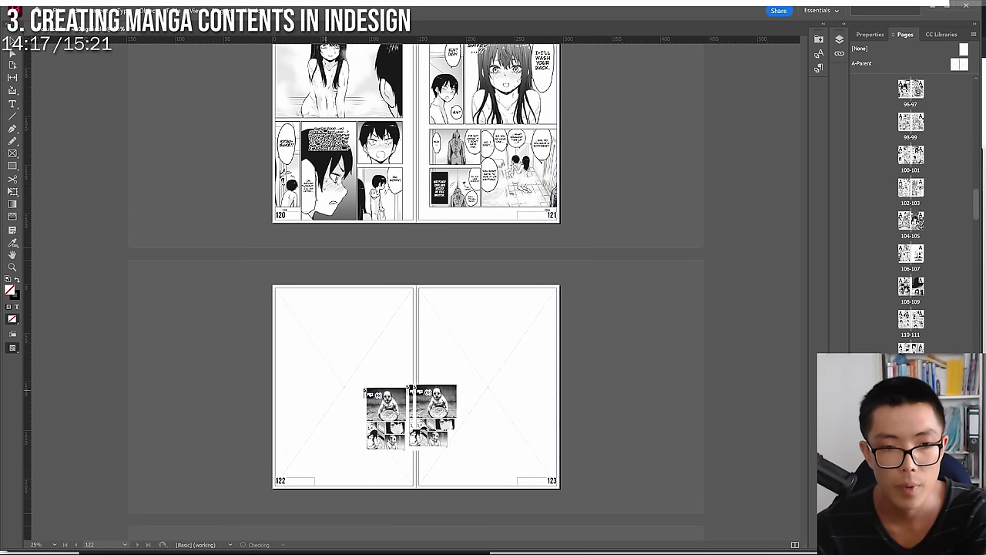
Place the first Chapter 8 images in order in the frames of pages 122 to 125.
left_click(358, 389)
left_click(448, 382)
scroll(448, 381, "down", 3)
left_click(330, 466)
left_click(461, 458)
Place the remaining Chapter 8 images in order in the frames of pages 126 to 128.
scroll(461, 457, "down", 8)
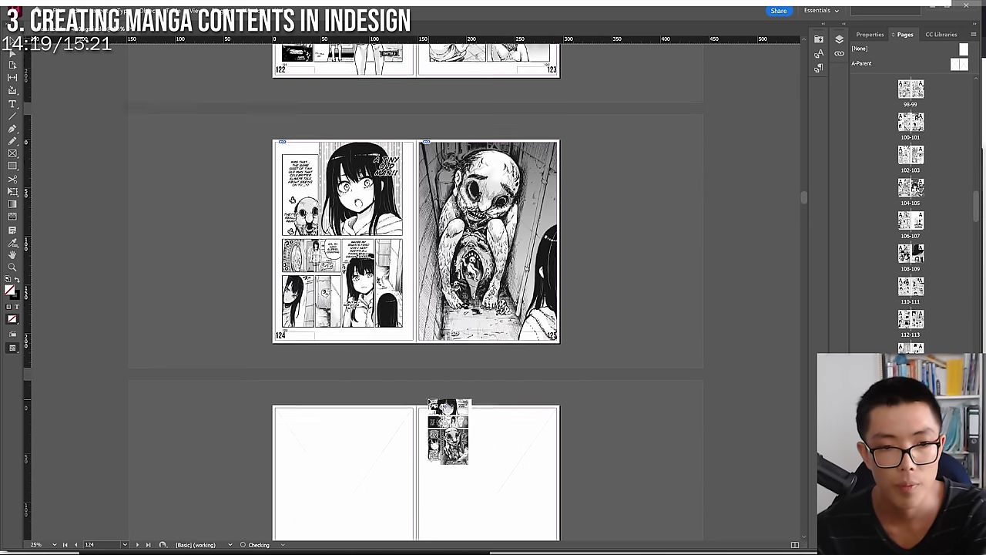
left_click(396, 390)
left_click(449, 397)
scroll(448, 397, "down", 5)
left_click(378, 416)
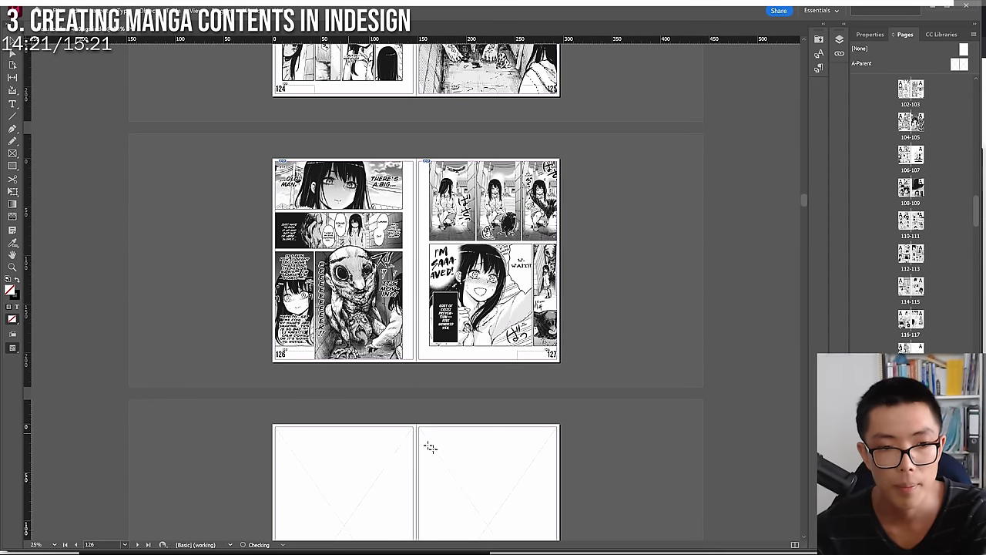
key("f")
left_click(679, 379)
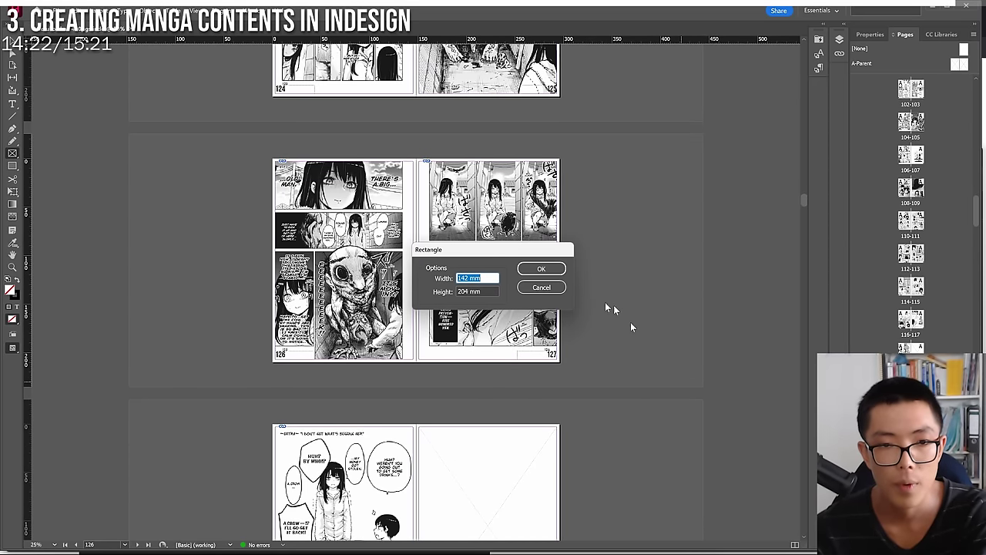
left_click(542, 287)
Open the Chapter 9 folder in File Explorer, load all its images into InDesign, and place the first in page 129's frame.
scroll(596, 350, "down", 4)
key("alt+Tab")
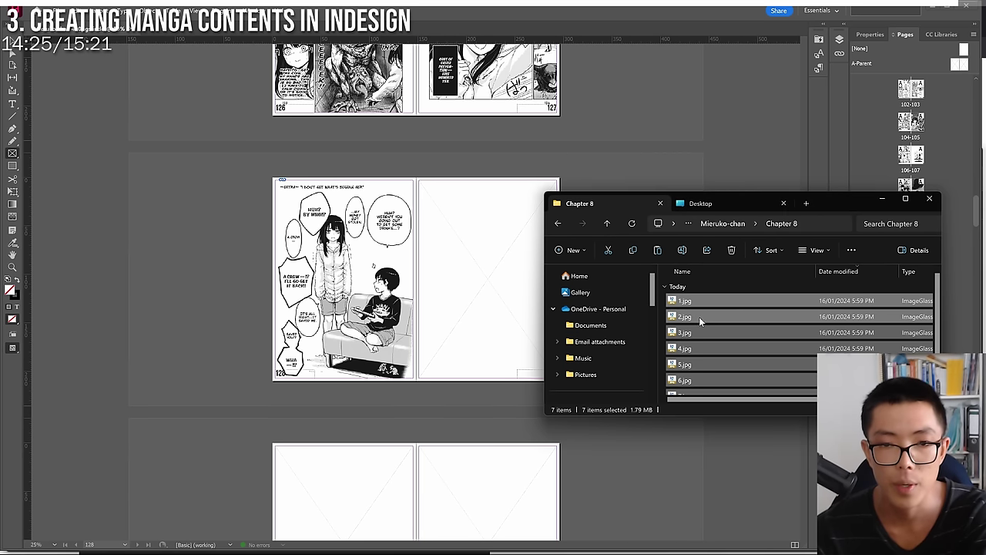
key("alt+Up")
scroll(713, 307, "down", 2)
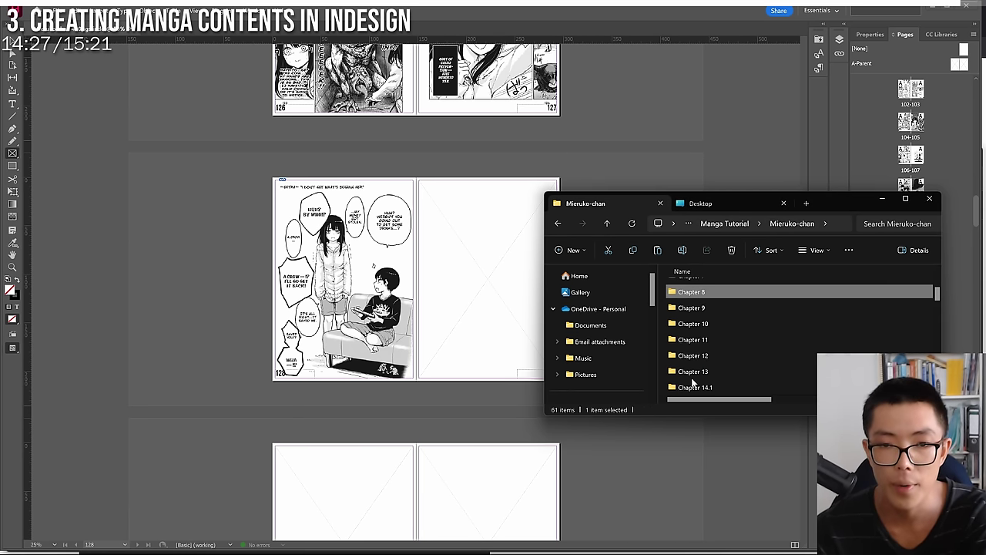
double_click(731, 307)
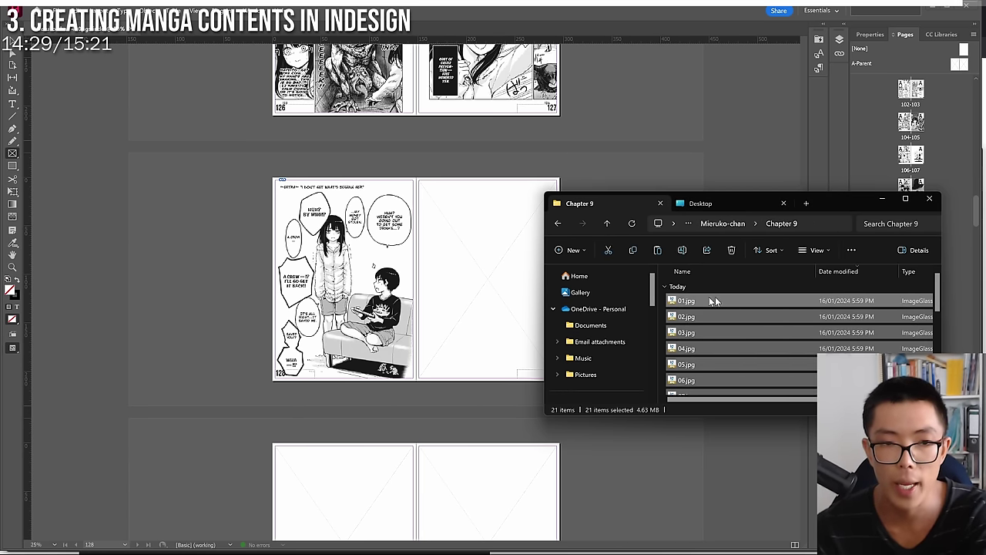
left_click_drag(713, 301, 473, 320)
Place the following Chapter 9 images in order in the frames of pages 130 to 135.
scroll(428, 352, "down", 3)
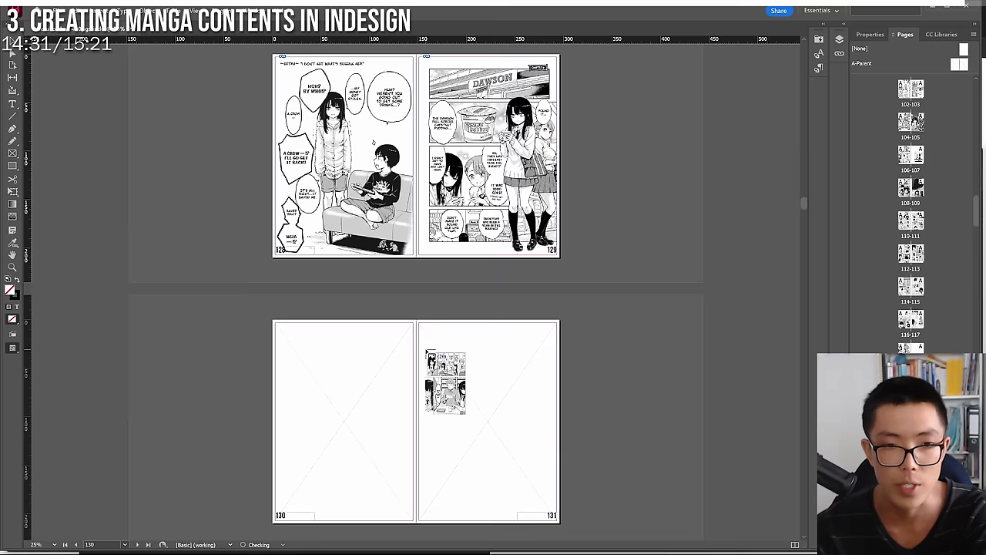
left_click(362, 386)
left_click(485, 385)
scroll(401, 432, "down", 3)
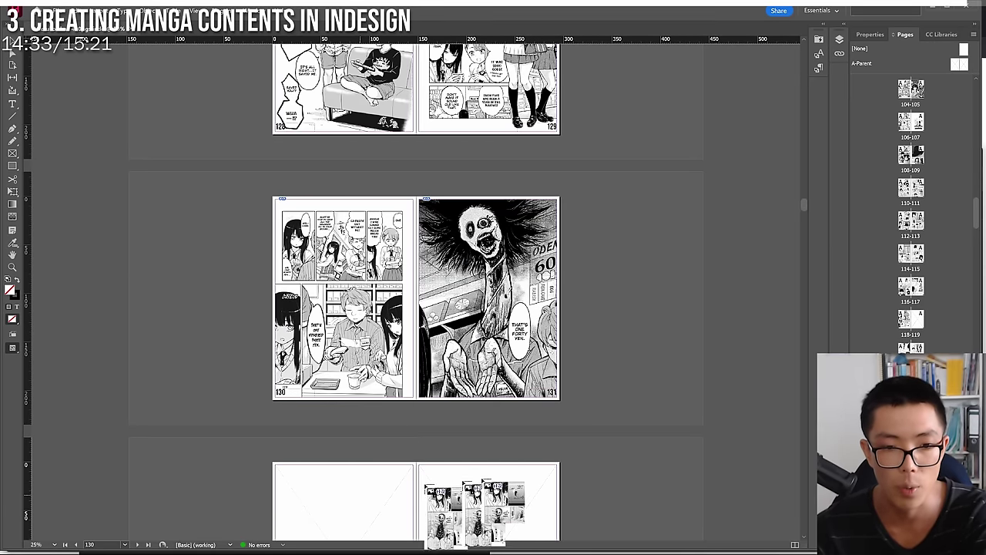
left_click(347, 493)
left_click(478, 494)
scroll(447, 455, "down", 4)
left_click(316, 440)
left_click(501, 443)
Continue placing the loaded Chapter 9 images in order in the frames of pages 136 to 141.
scroll(462, 424, "down", 3)
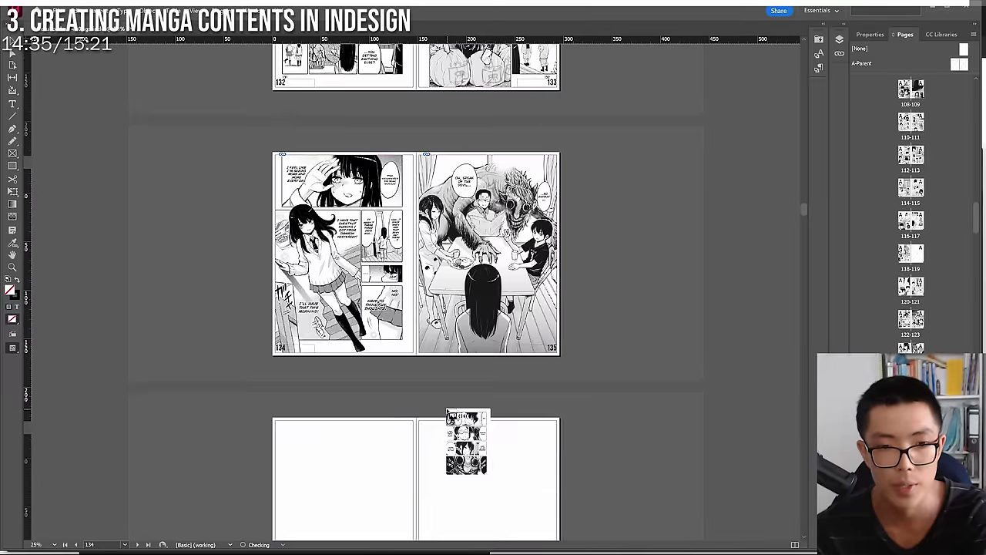
scroll(432, 431, "down", 2)
left_click(392, 416)
left_click(457, 429)
scroll(416, 419, "down", 4)
left_click(378, 411)
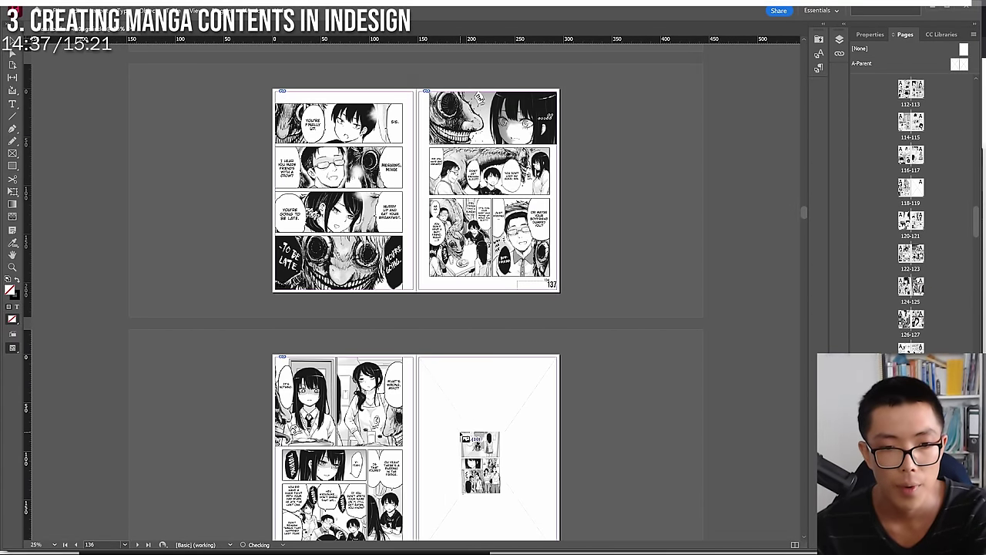
left_click(461, 435)
scroll(431, 432, "down", 4)
left_click(398, 409)
left_click(488, 397)
Continue placing the loaded Chapter 9 images in order in the frames of pages 142 to 147.
scroll(462, 408, "down", 3)
scroll(398, 392, "down", 2)
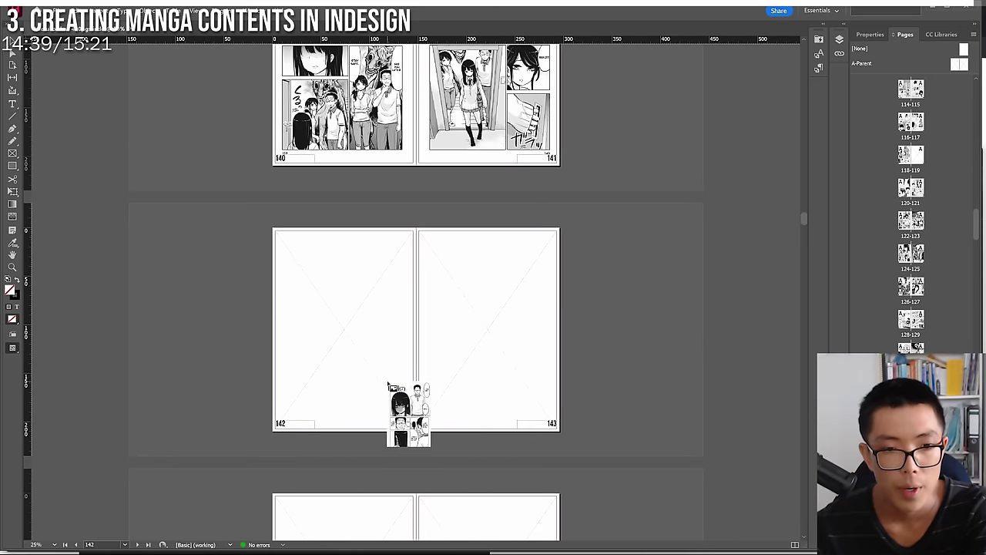
left_click(387, 385)
left_click(473, 375)
scroll(473, 377, "down", 3)
left_click(385, 400)
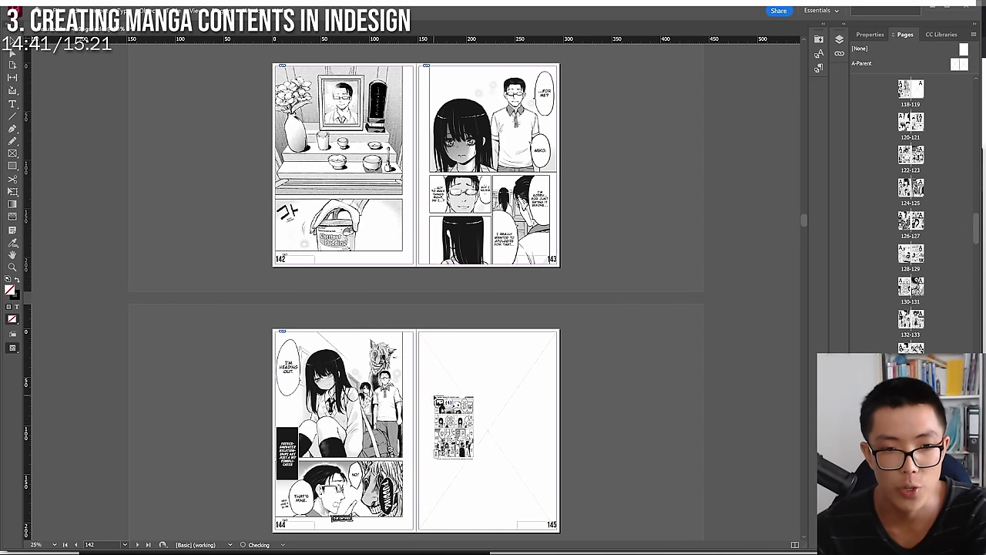
left_click(436, 399)
scroll(436, 399, "down", 3)
left_click(348, 462)
left_click(431, 456)
Place the last two Chapter 9 images in the frames of pages 148 and 149.
scroll(420, 445, "down", 3)
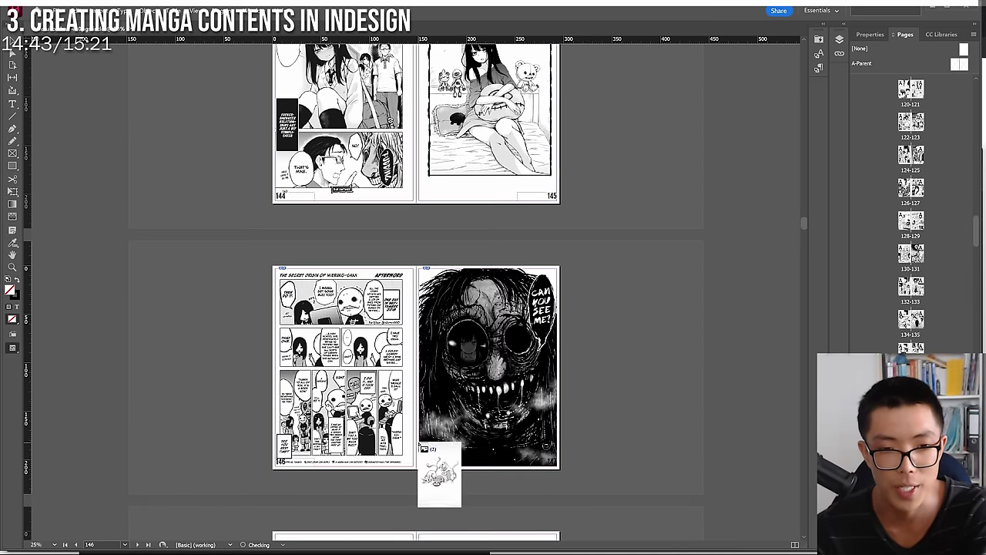
scroll(420, 446, "down", 2)
left_click(385, 456)
left_click(471, 443)
scroll(462, 432, "down", 3)
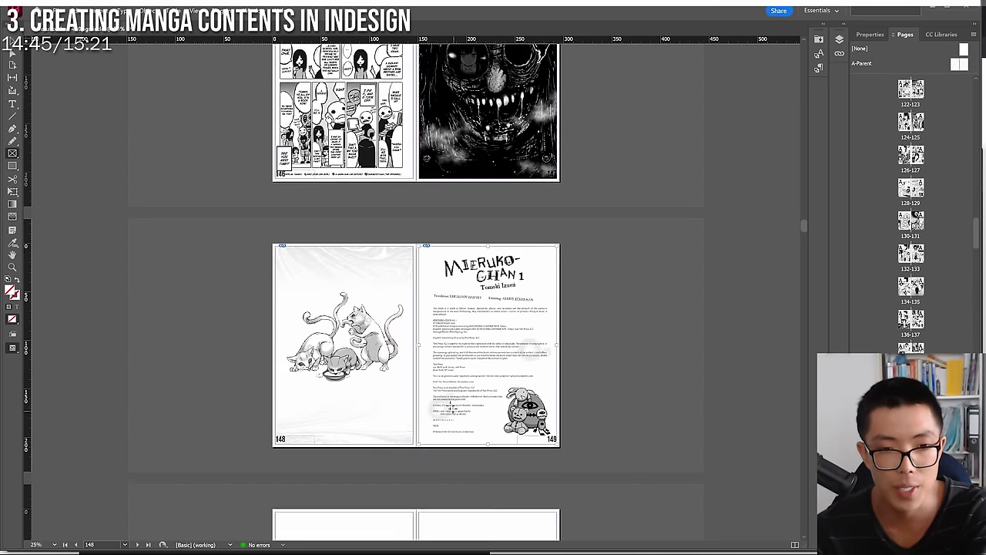
Switch to File Explorer, open the Chapter 10 folder, and select all its images.
scroll(644, 363, "down", 2)
key("alt+Tab")
left_click(723, 228)
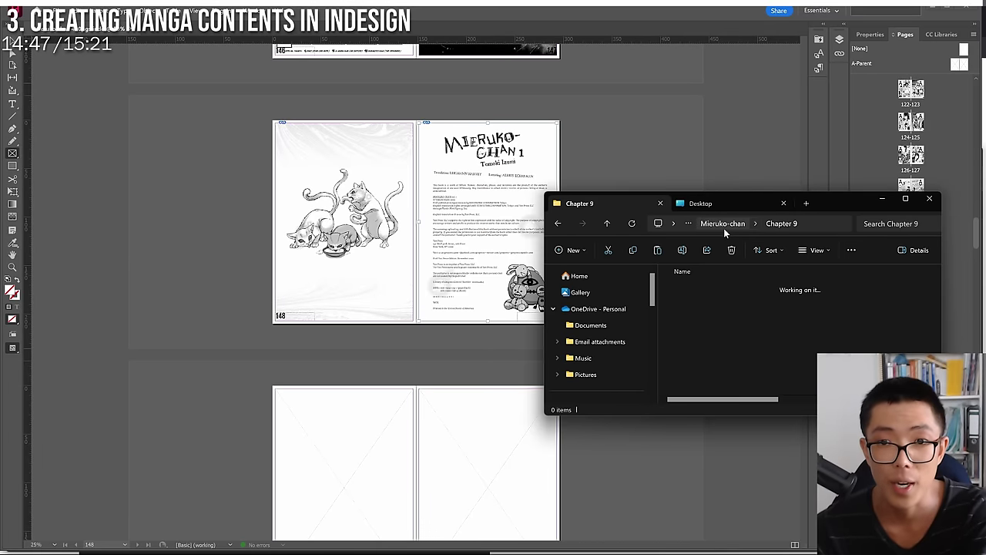
double_click(719, 356)
key("ctrl+a")
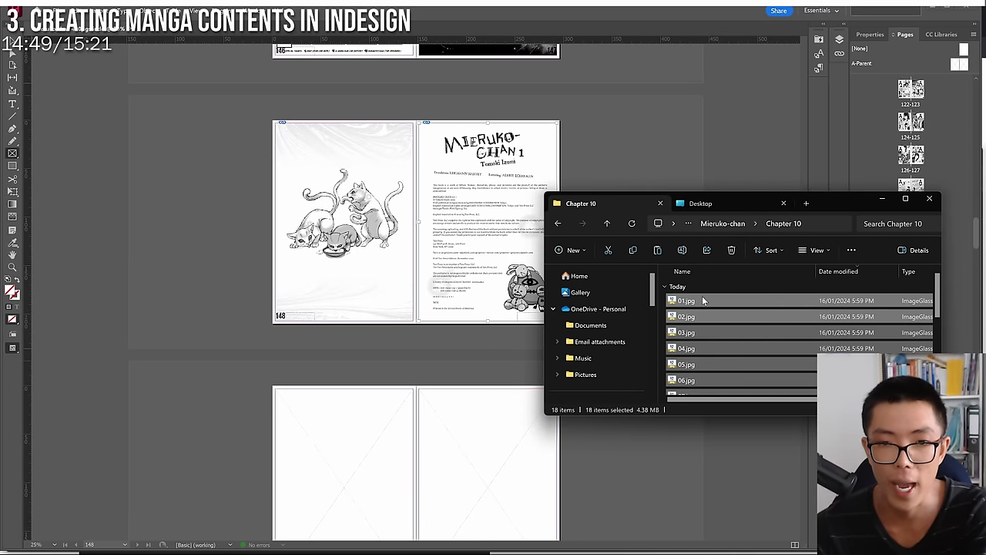